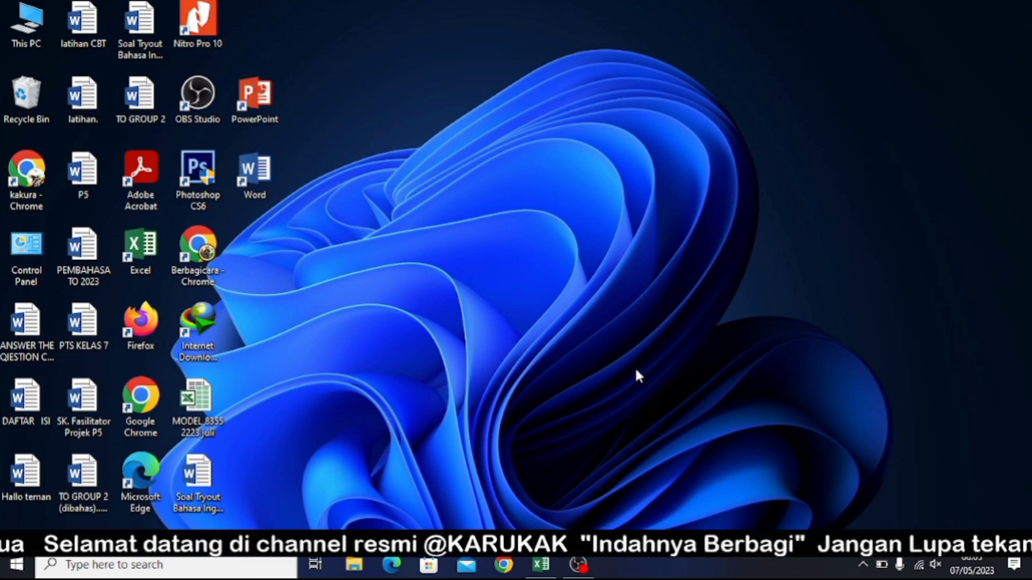
Switch to the Book1 workbook in Excel and centre the row 1 title over A1:K1 with Center Across Selection alignment.
click(535, 565)
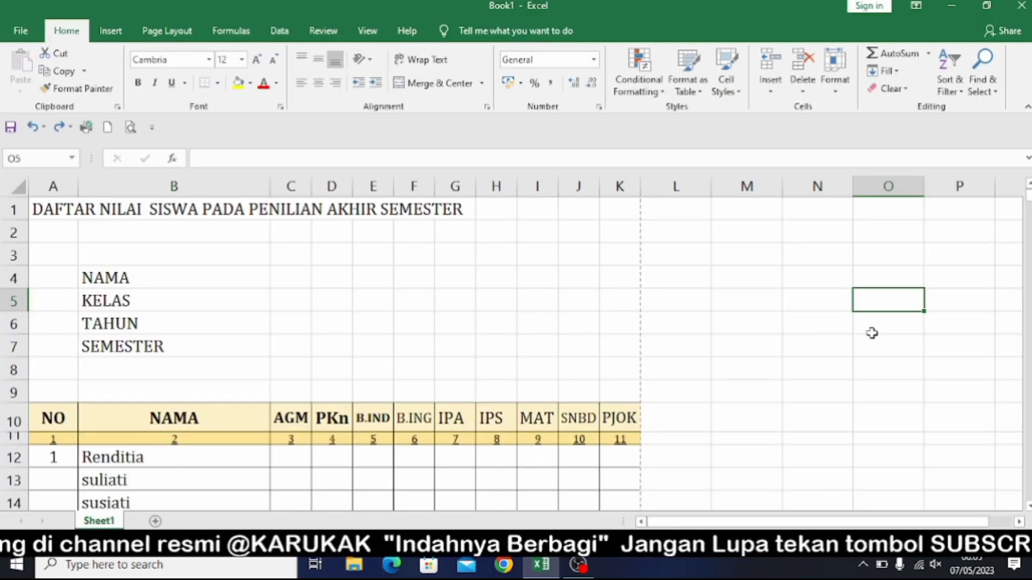
click(45, 208)
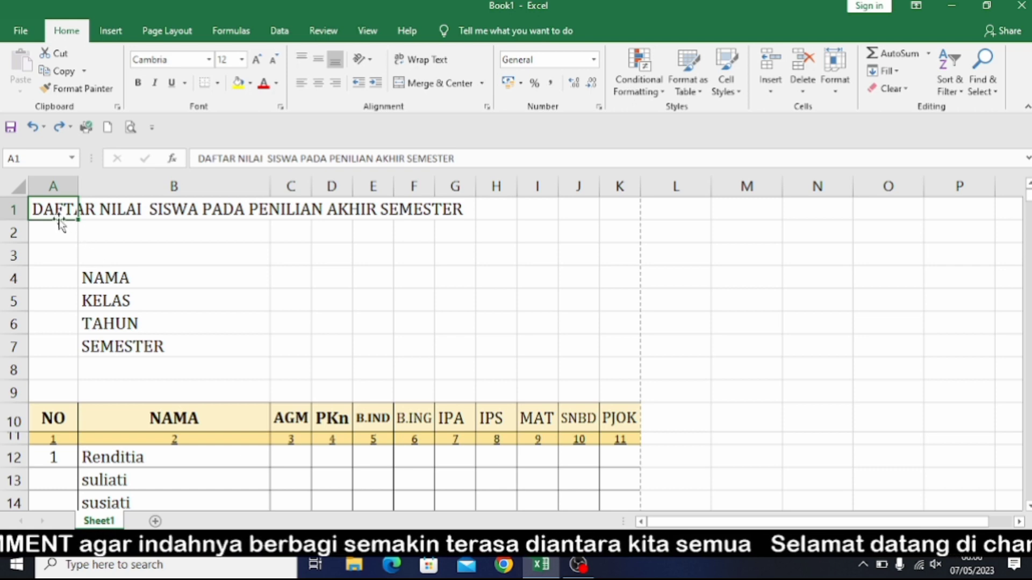
drag(51, 207, 612, 208)
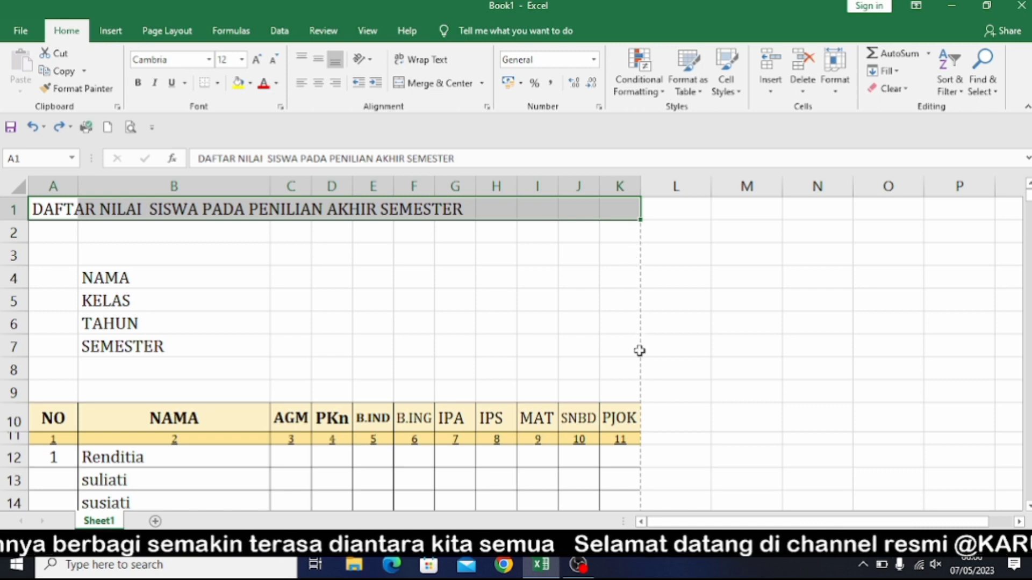
right_click(55, 210)
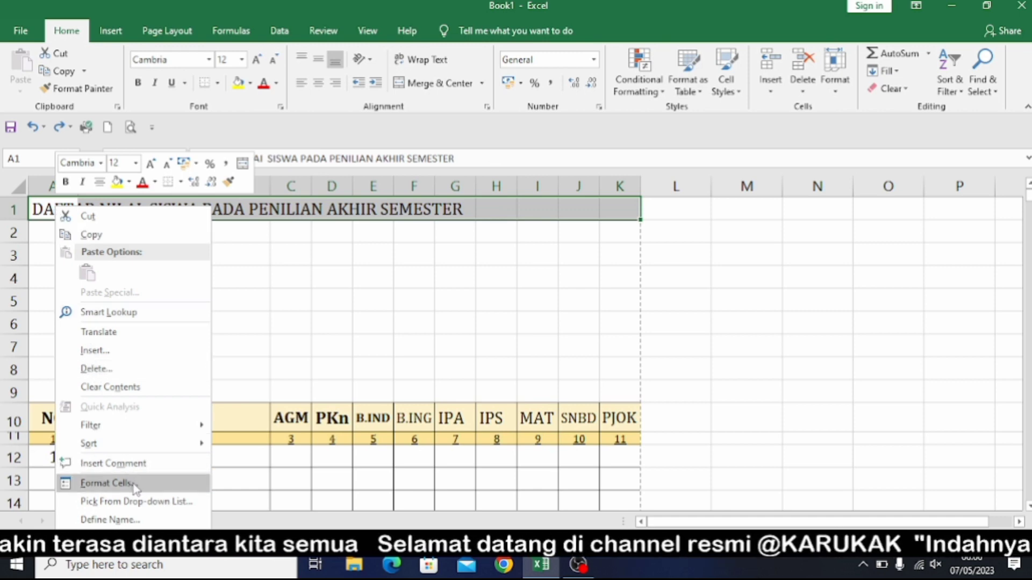
click(106, 483)
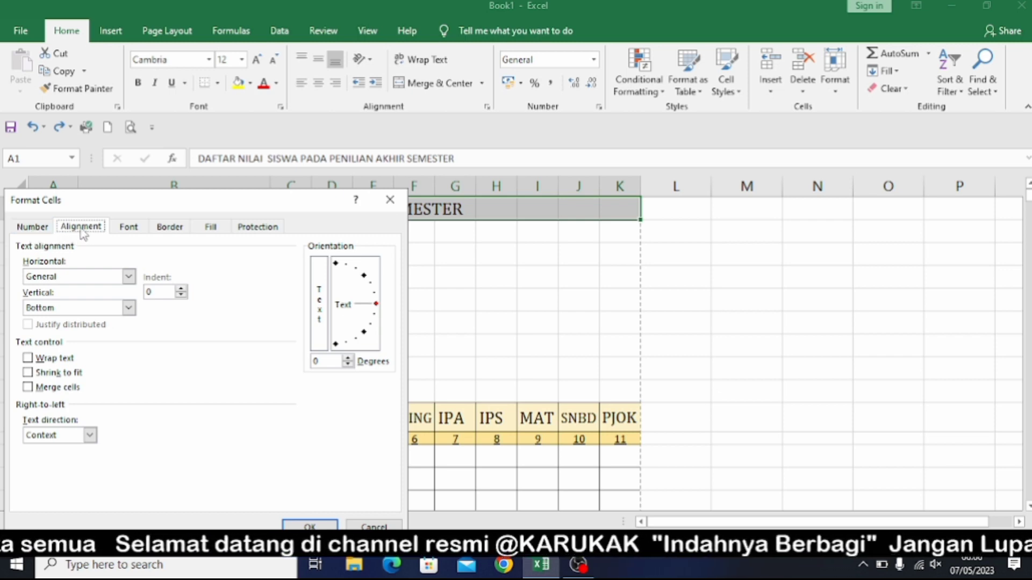
click(83, 281)
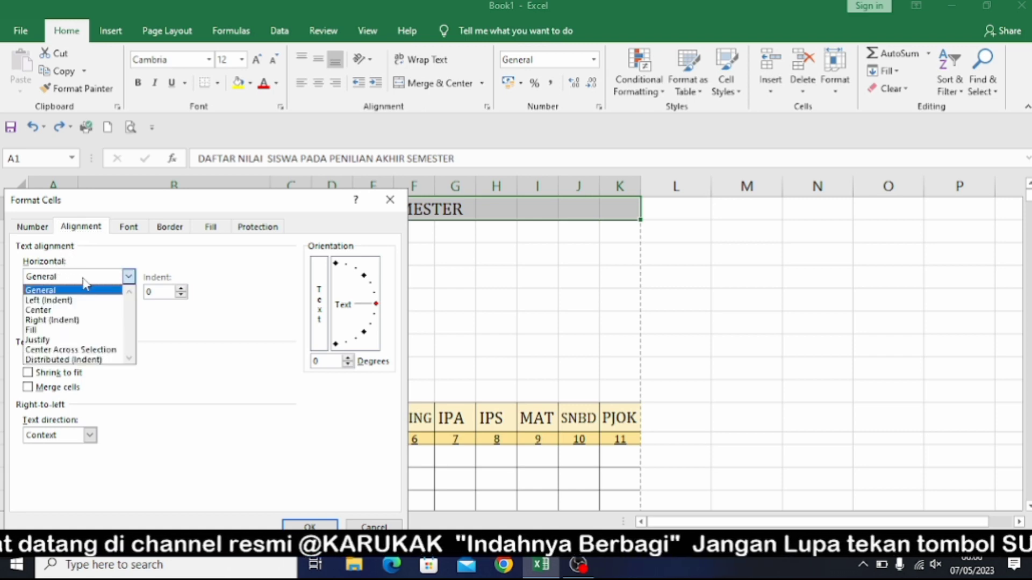
click(86, 351)
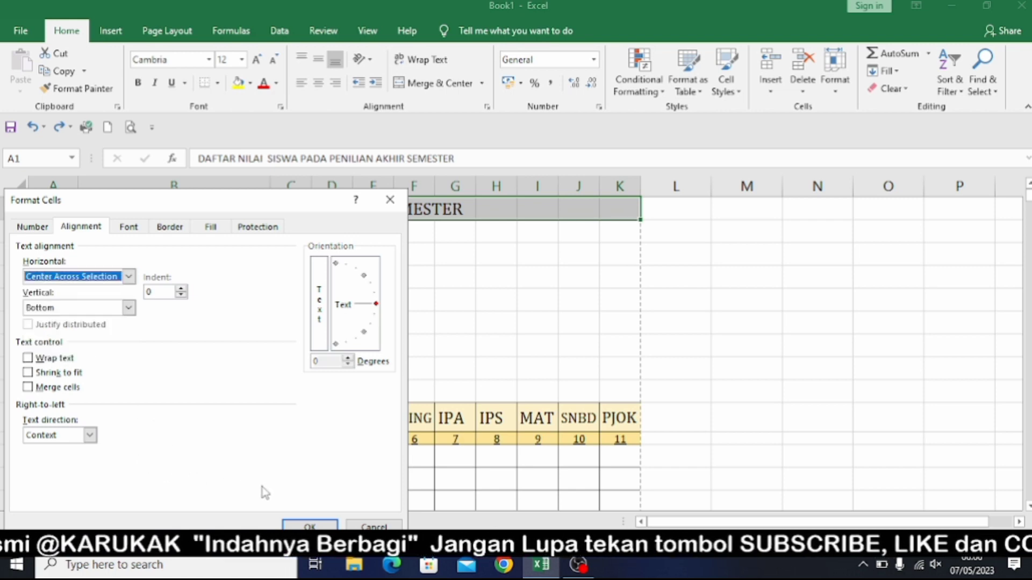
click(297, 526)
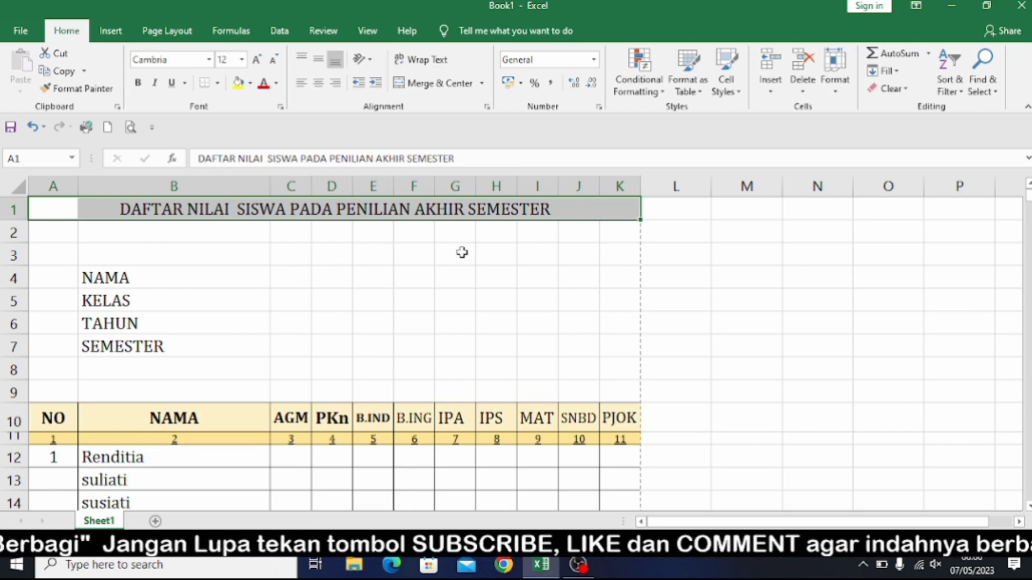
click(515, 251)
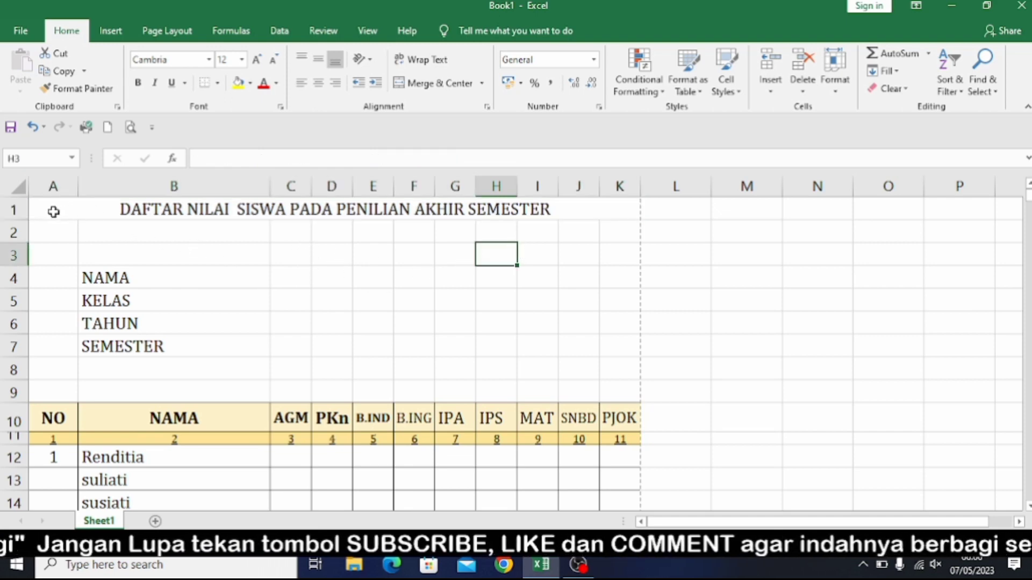
Check the individual cells beneath the centred title in row 1, from A1 through H1.
click(53, 210)
click(94, 210)
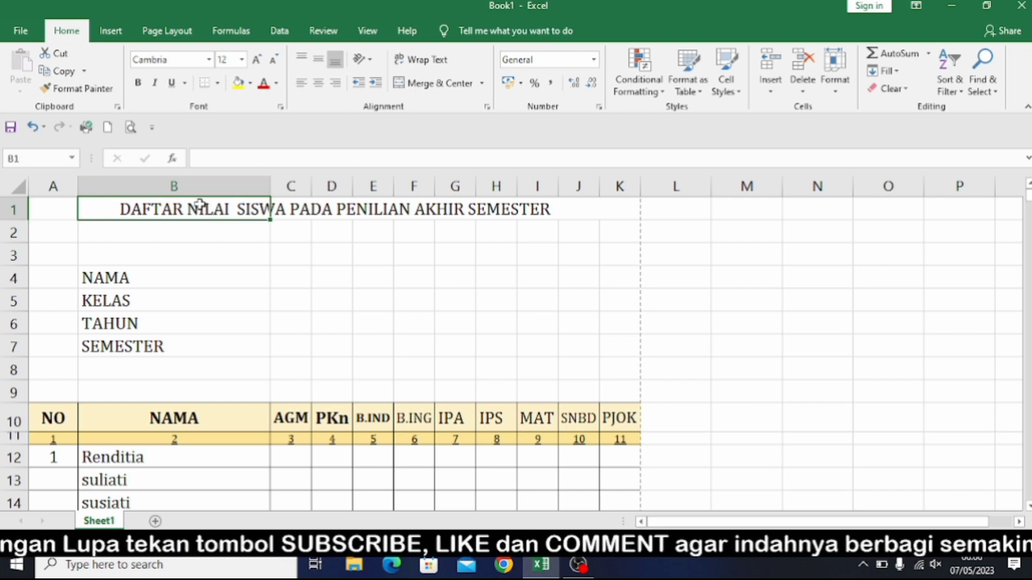
click(302, 208)
click(345, 213)
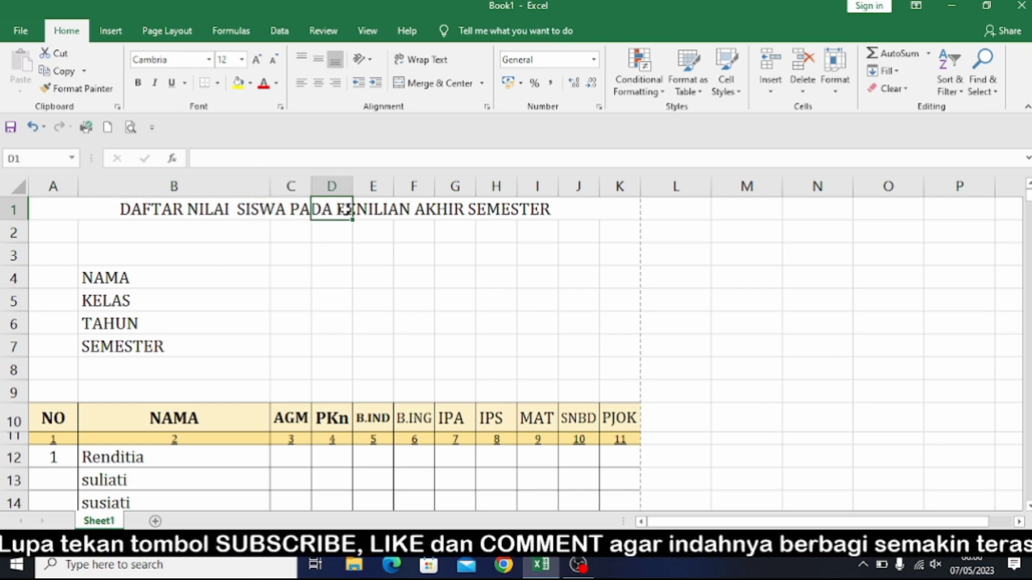
click(374, 212)
click(417, 211)
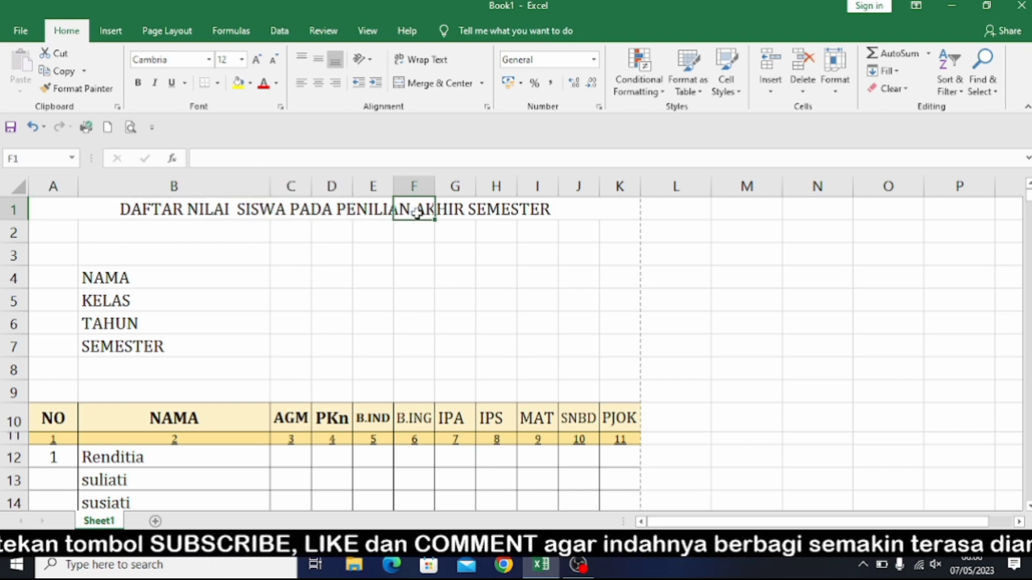
click(456, 209)
click(499, 215)
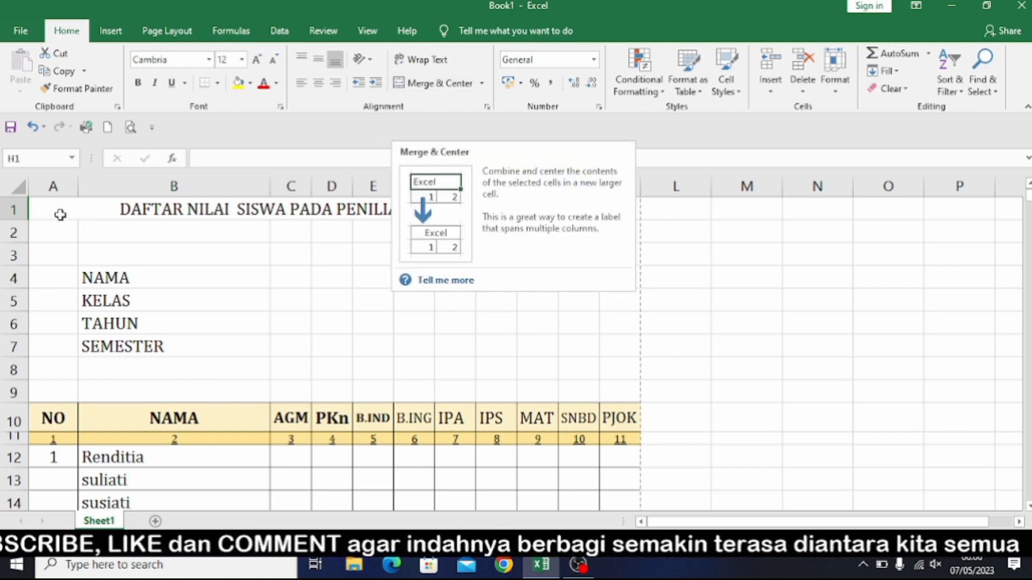
click(310, 268)
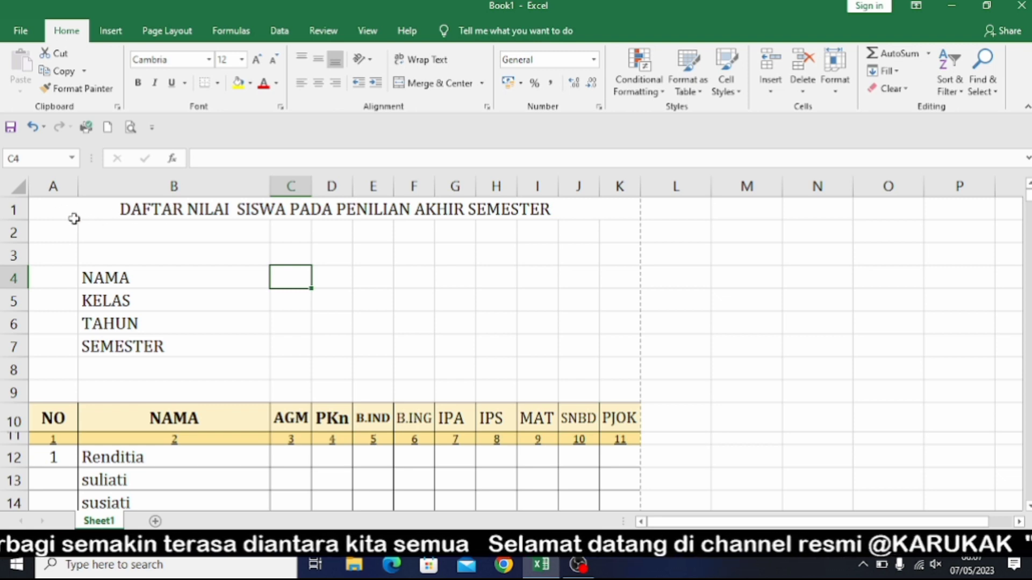
Append "SATU TAHUN 2023" to the end of the title in A1.
click(55, 209)
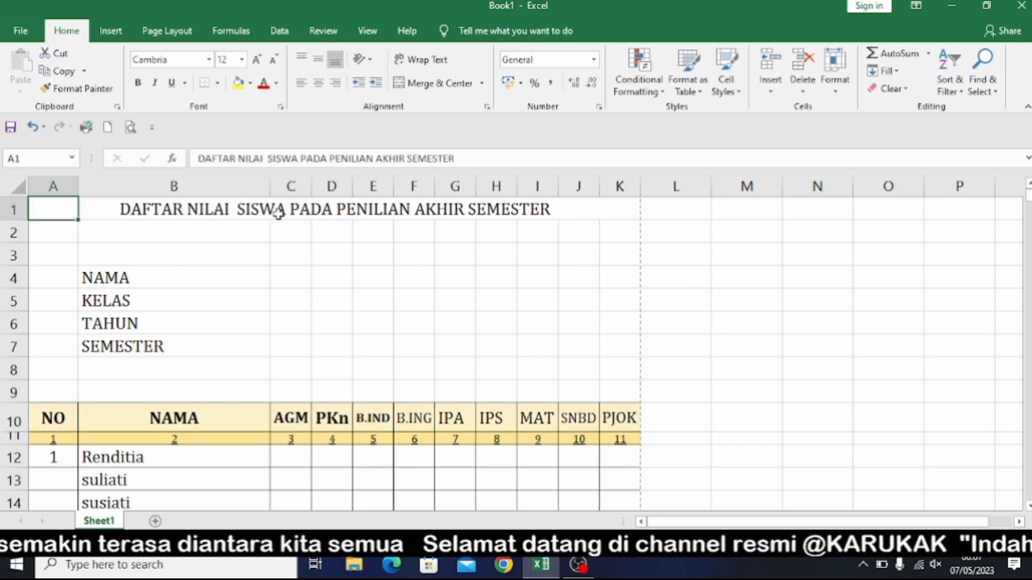
double_click(52, 211)
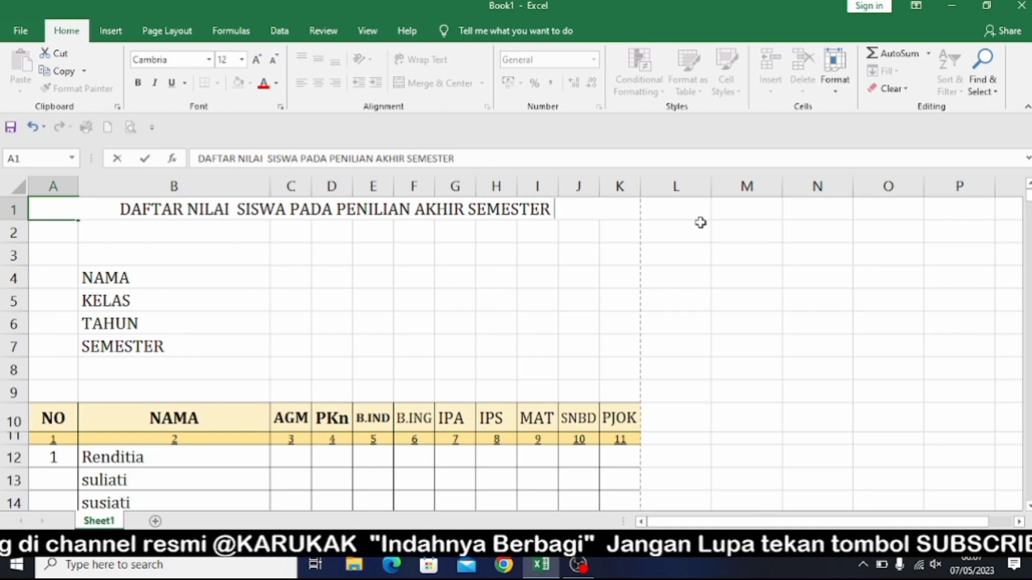
text(satu)
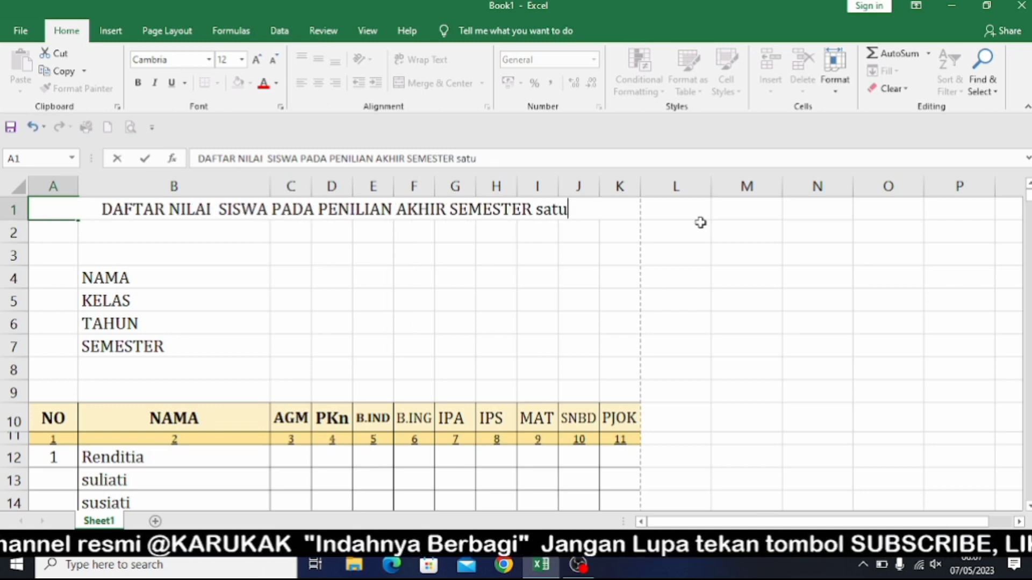
key(BackSpace)
key(BackSpace)
key(BackSpace)
key(BackSpace)
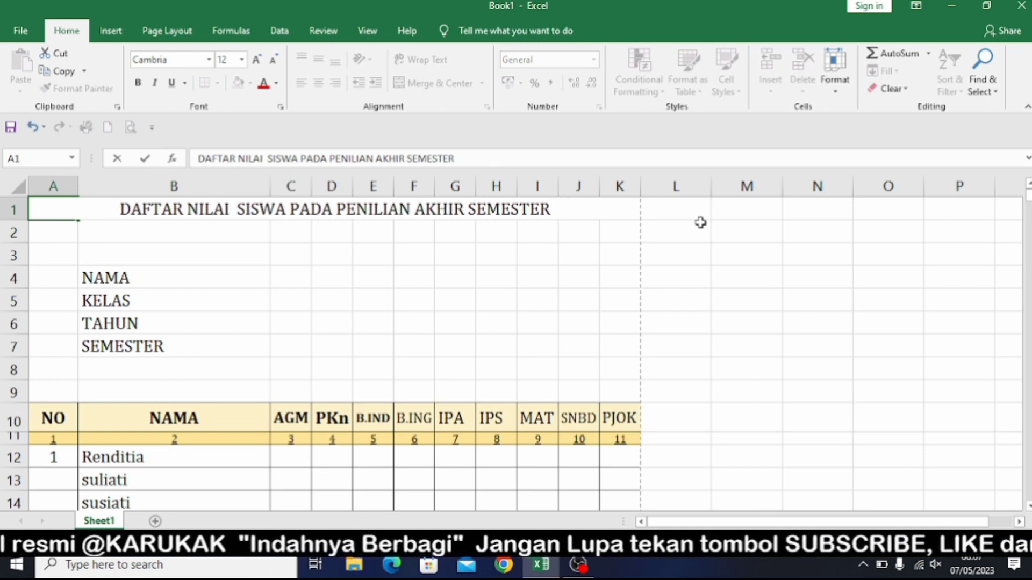
text(SATU)
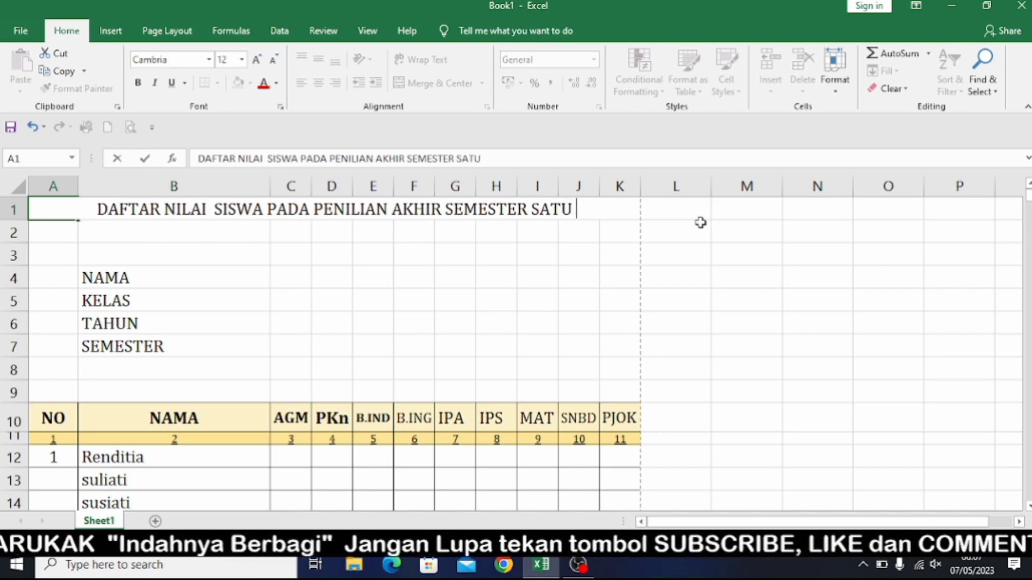
text( TAHUN 2)
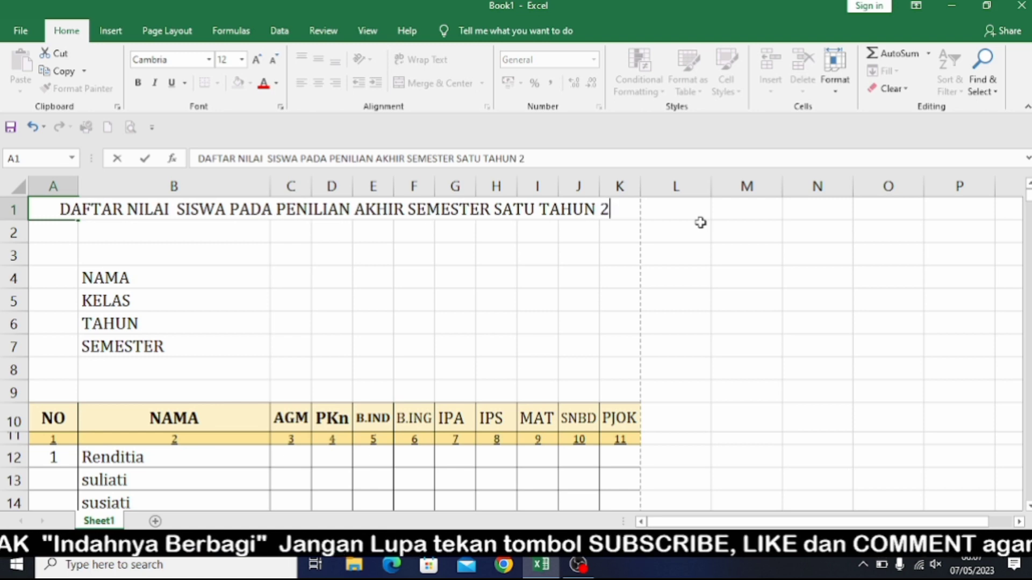
text(023)
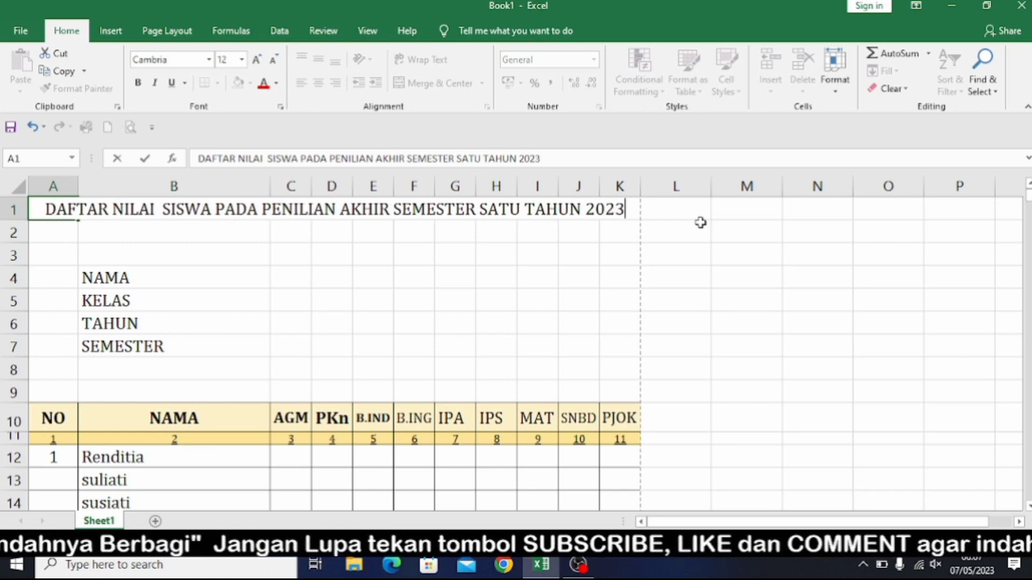
key(Return)
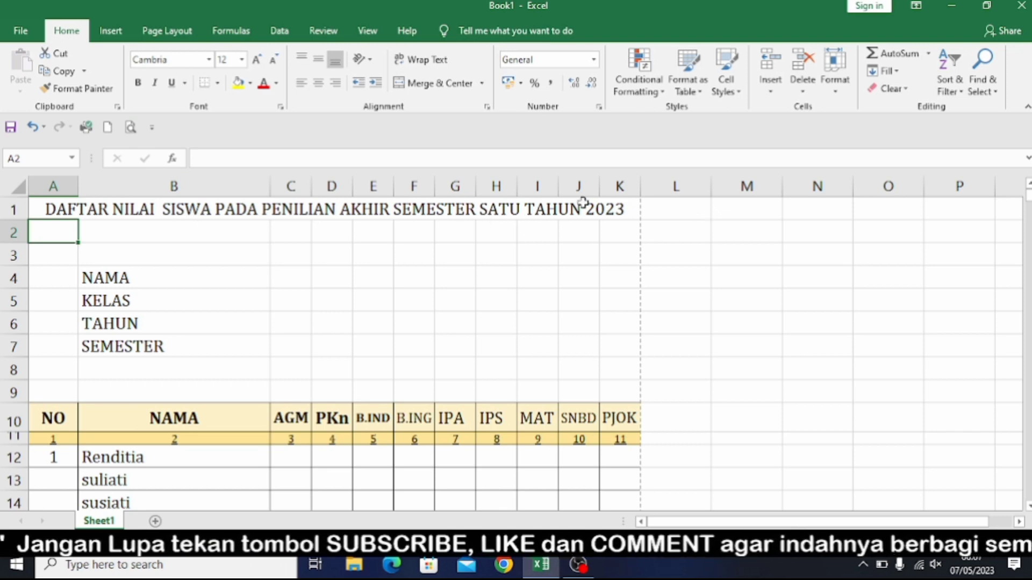
Review the full title text stored in A1 and the labels in B4:B7.
click(50, 208)
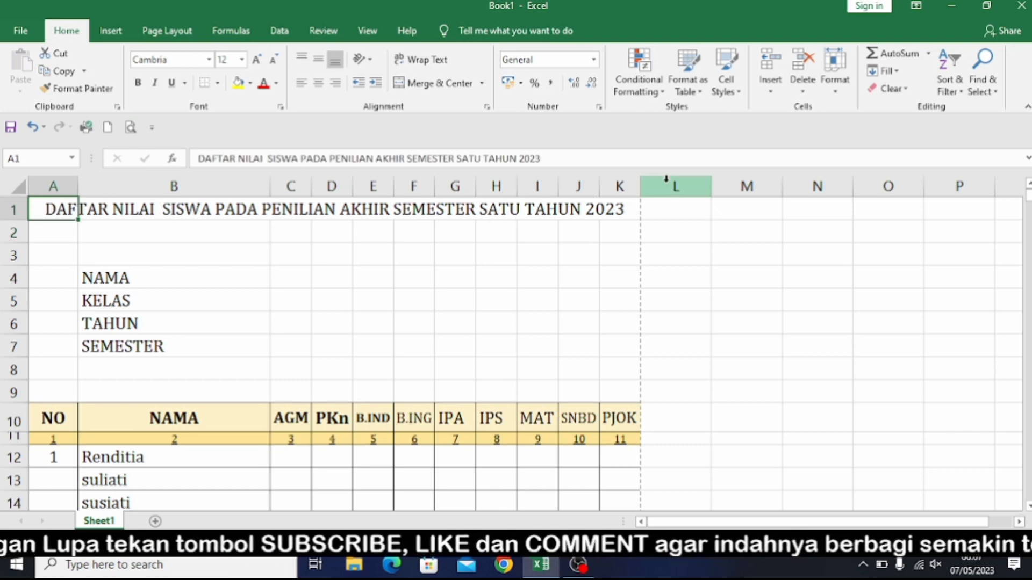
click(552, 159)
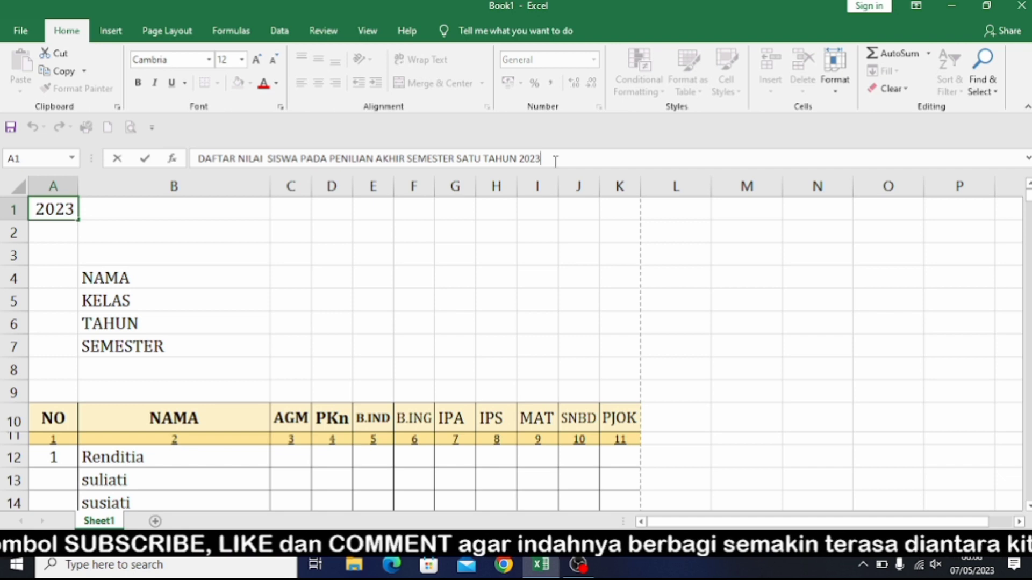
key(Return)
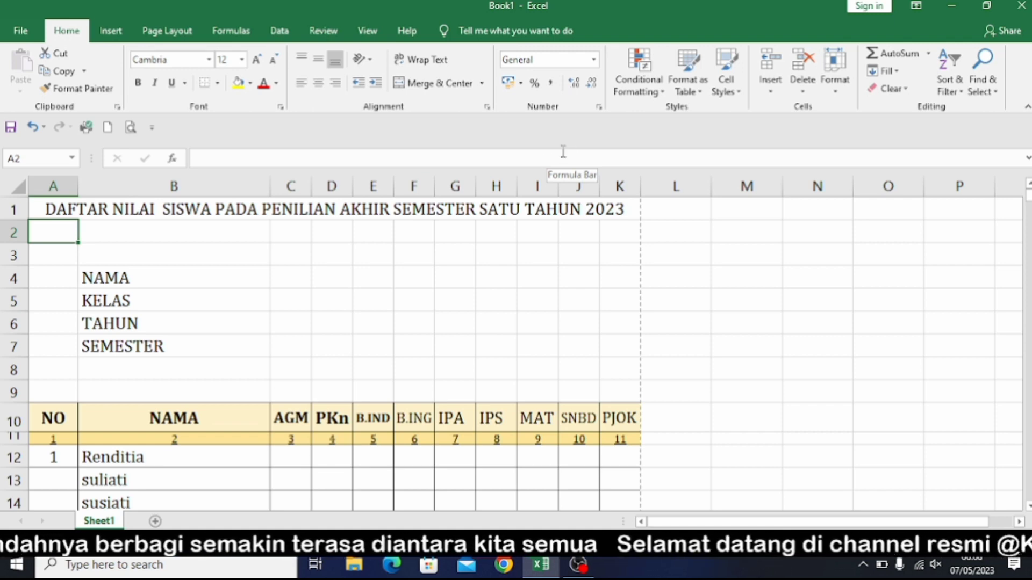
click(158, 276)
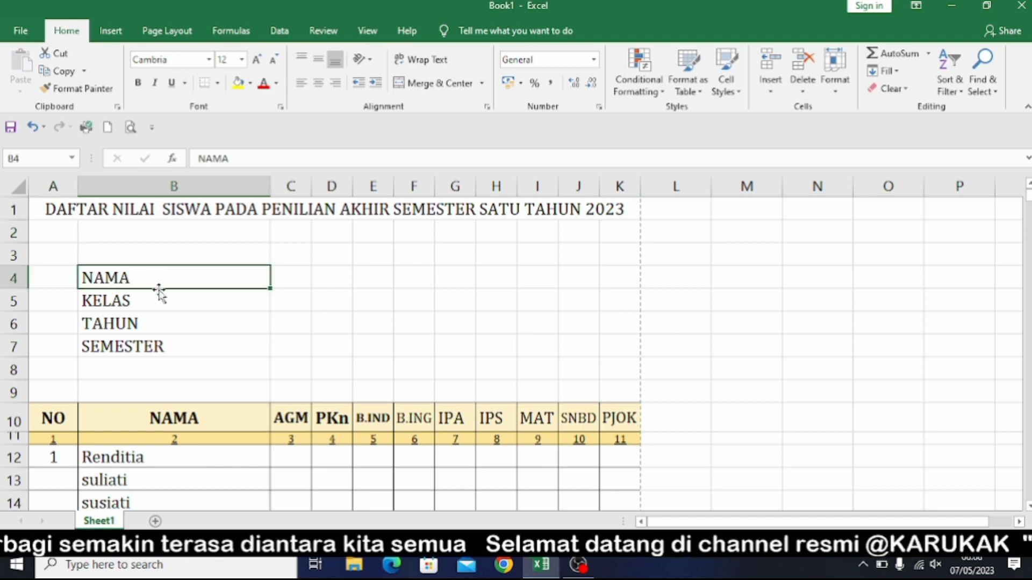
click(159, 299)
click(158, 323)
click(155, 346)
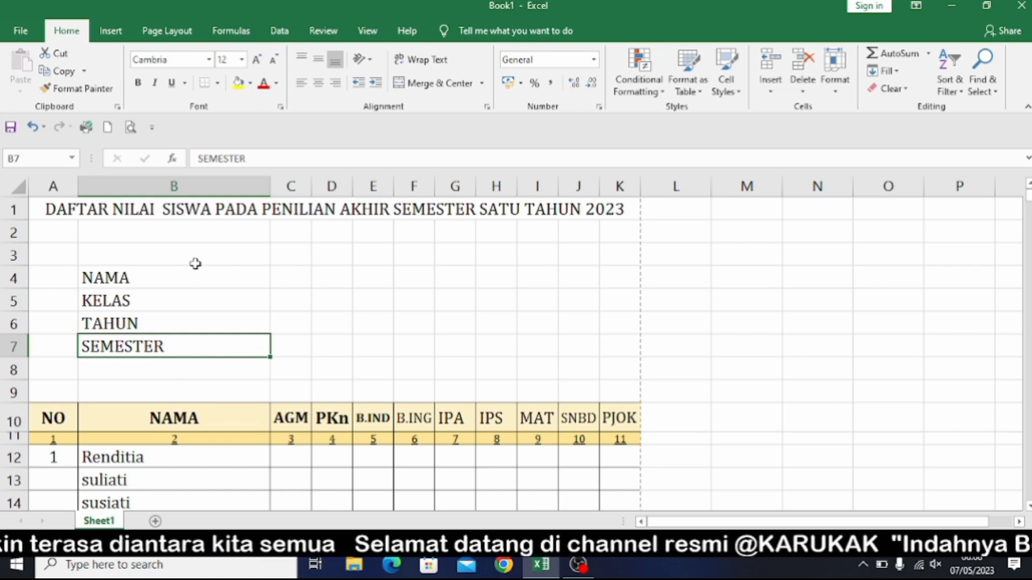
Clear the NAMA label in B4 and enter "PENILAIAN SIKLUS" in B8.
click(181, 278)
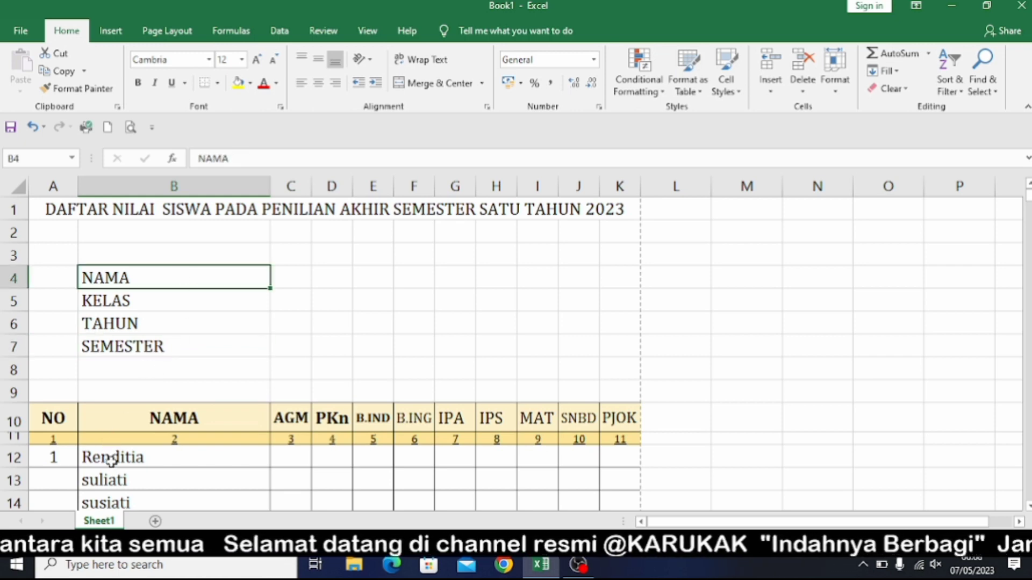
key(Delete)
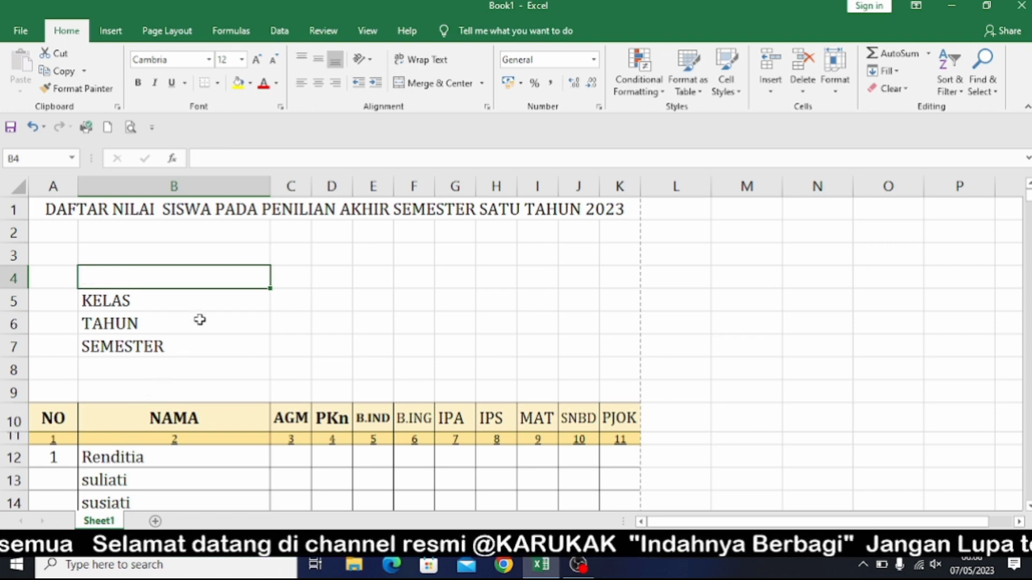
click(138, 367)
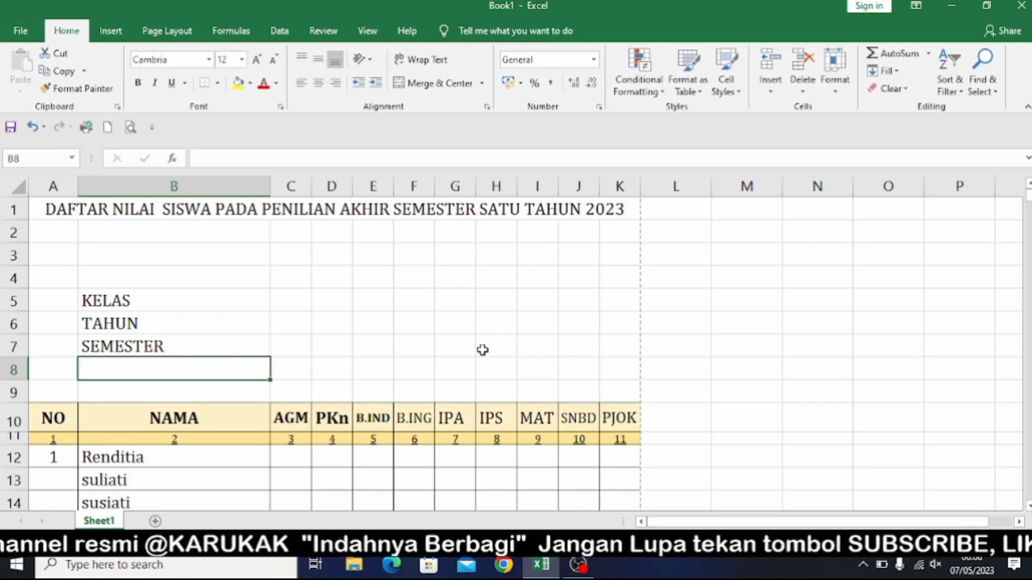
text(PEN)
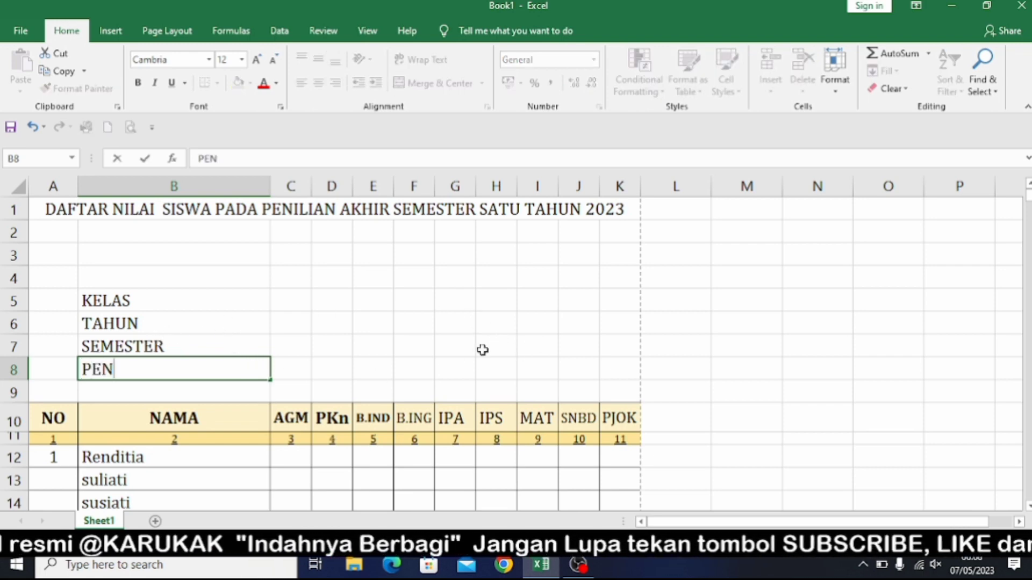
text(ILAIAN S)
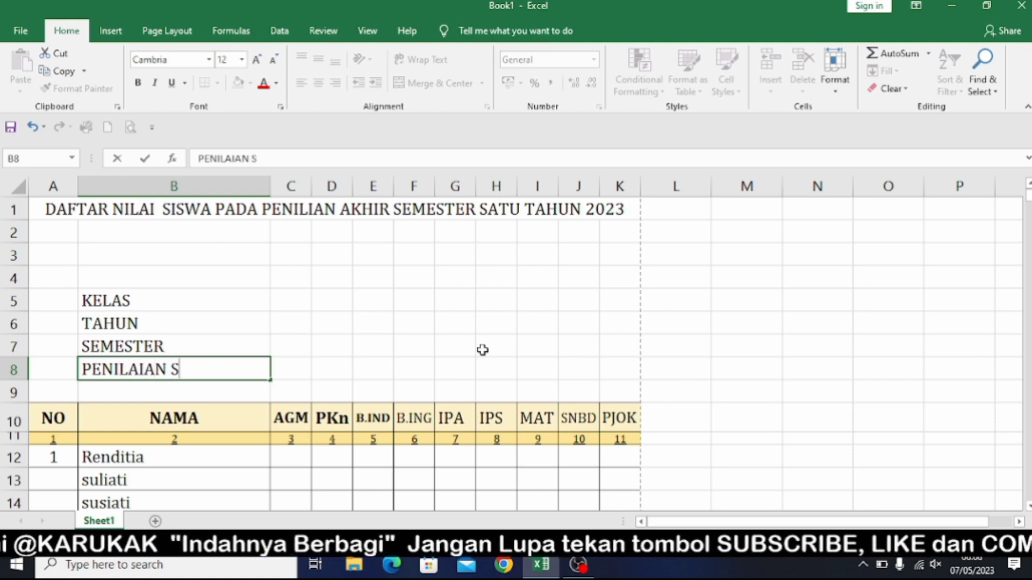
text(IKLUS)
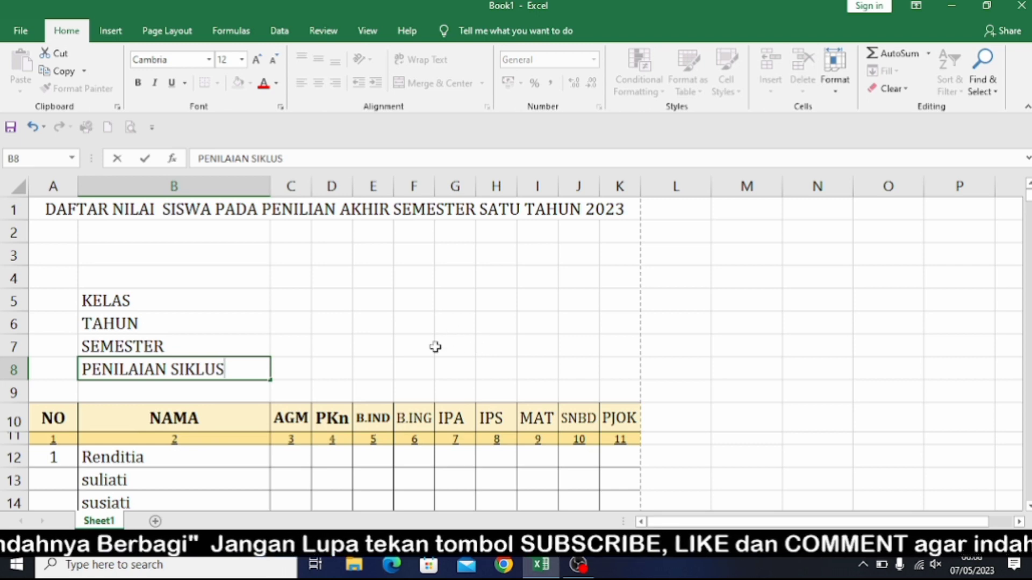
click(416, 304)
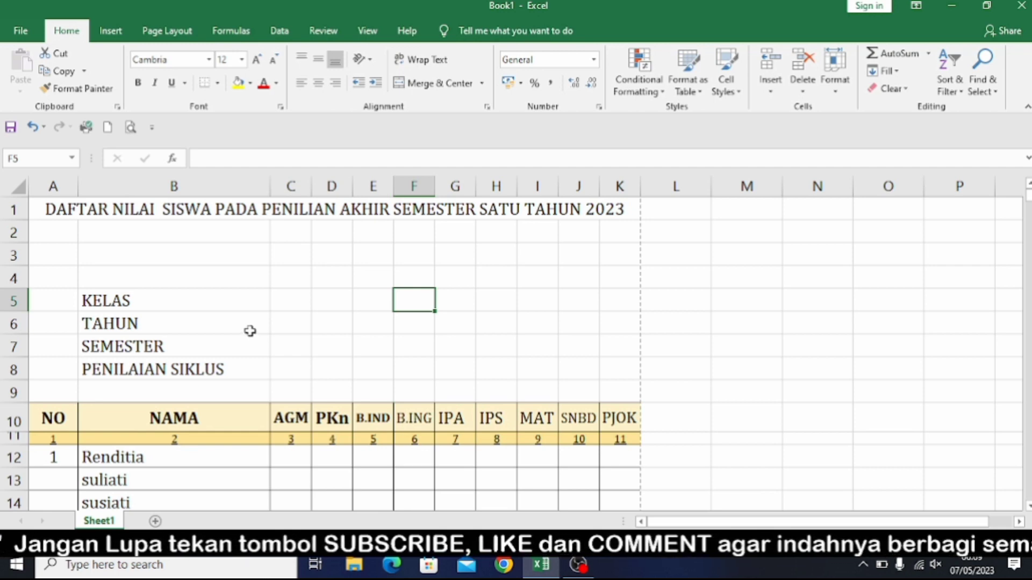
Try to place a colon after KELAS in B5 by padding the text with spaces.
click(140, 301)
double_click(141, 301)
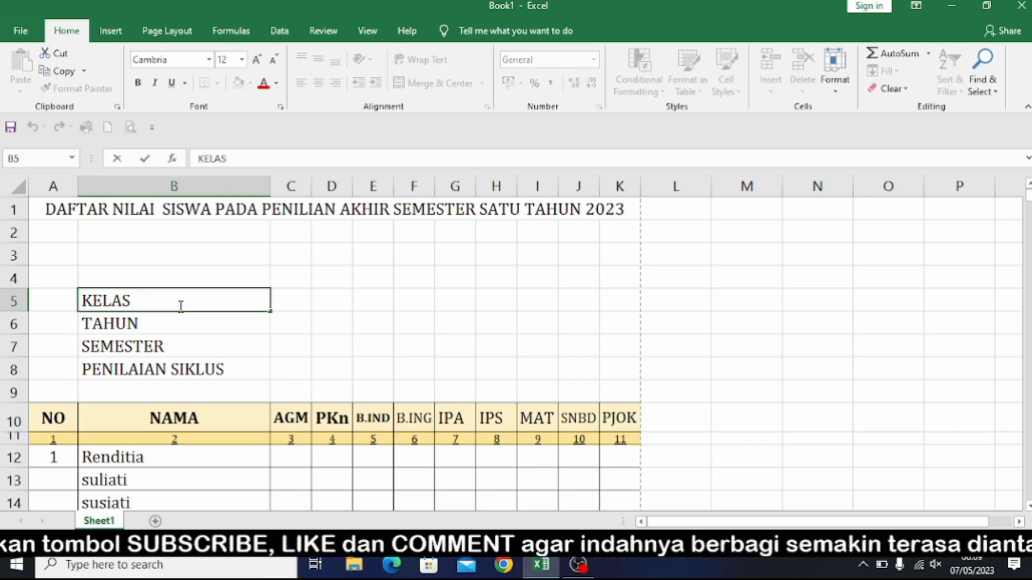
text(:)
key(BackSpace)
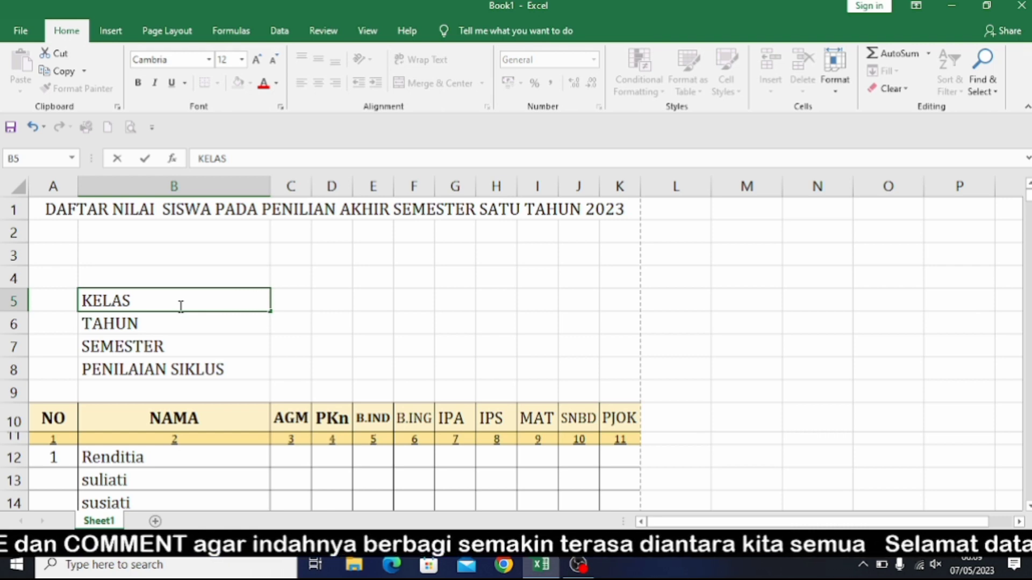
text(:)
key(Return)
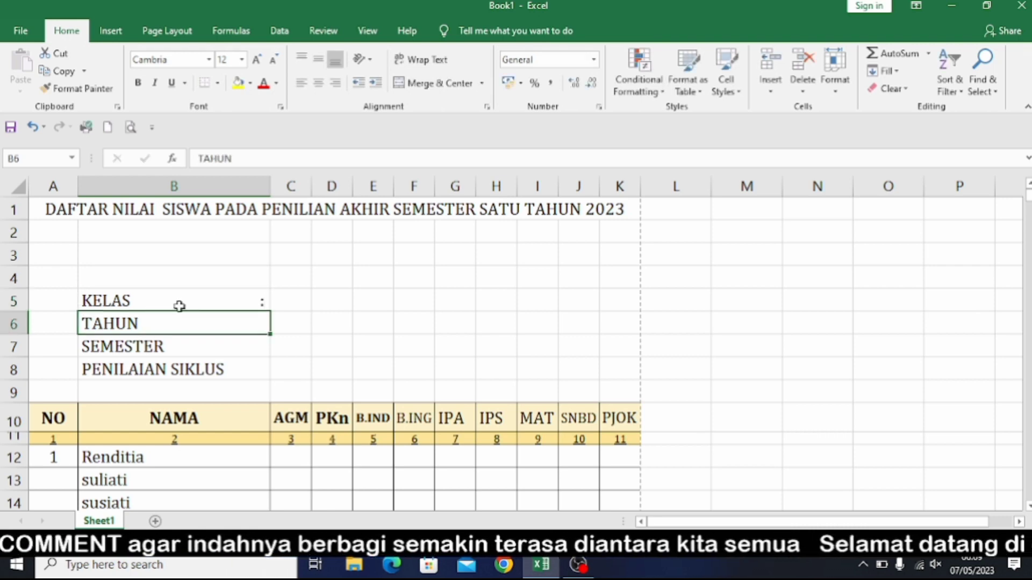
Remove the colon and the padding spaces after KELAS in B5.
double_click(228, 302)
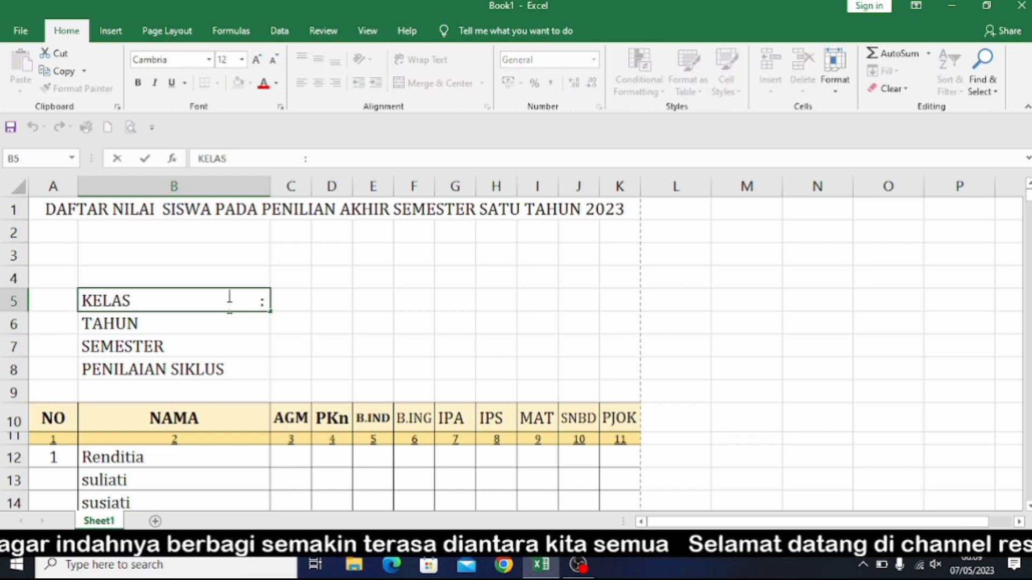
key(BackSpace)
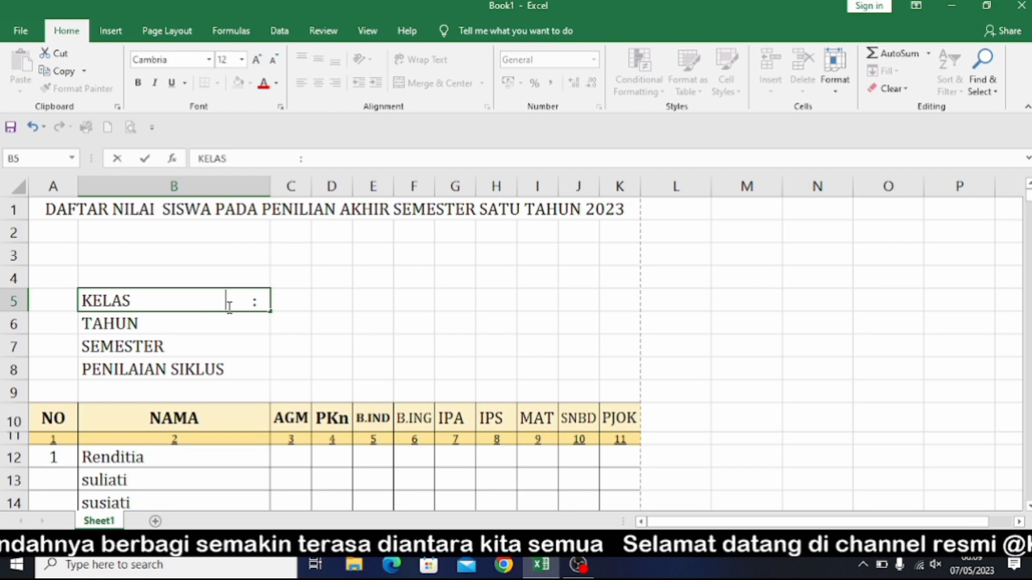
click(264, 298)
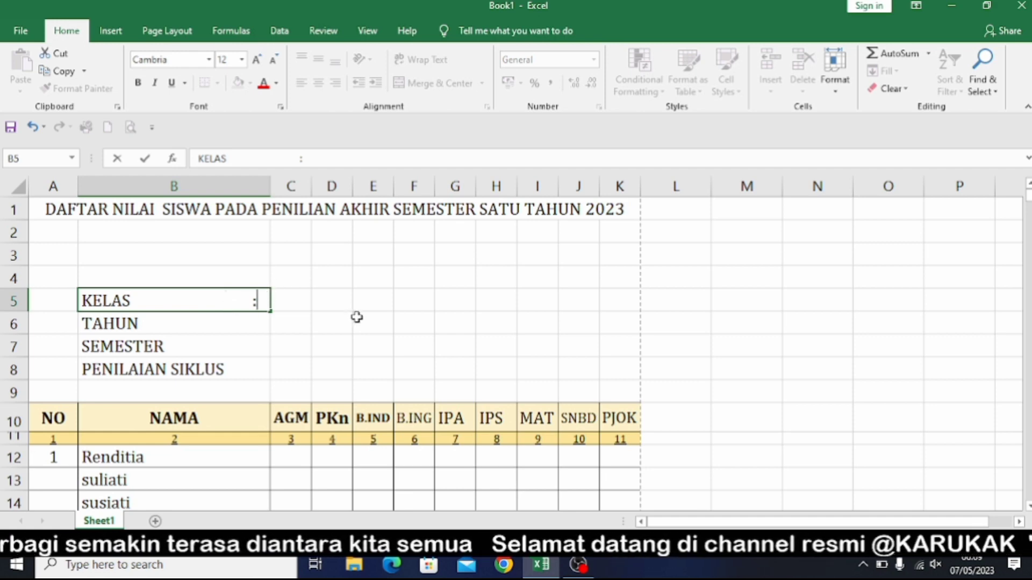
key(BackSpace)
key(BackSpace)
key(BackSpace)
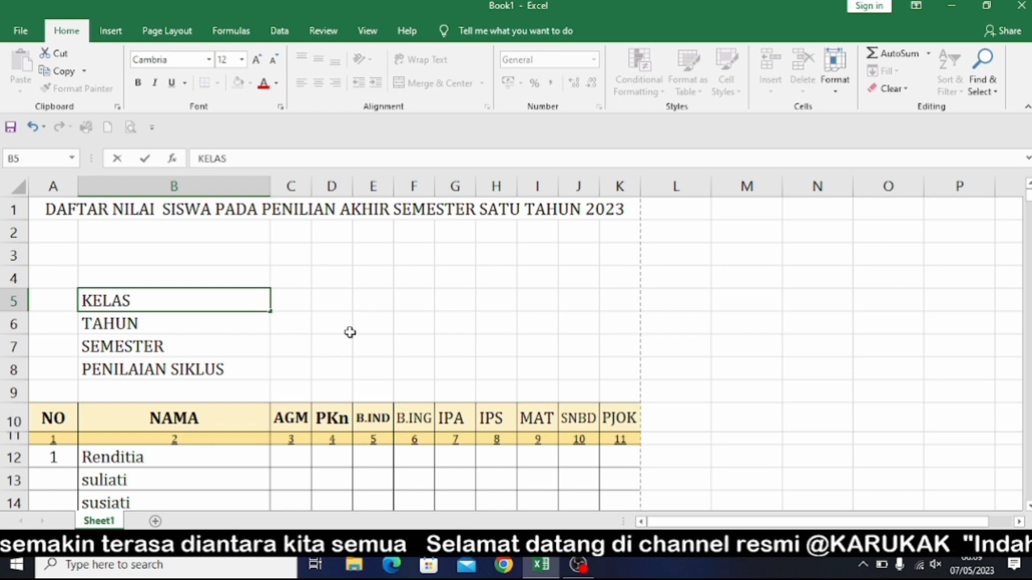
click(350, 333)
Apply the custom number format @* ":" to the labels in B5:B8 to add aligned colons.
click(182, 302)
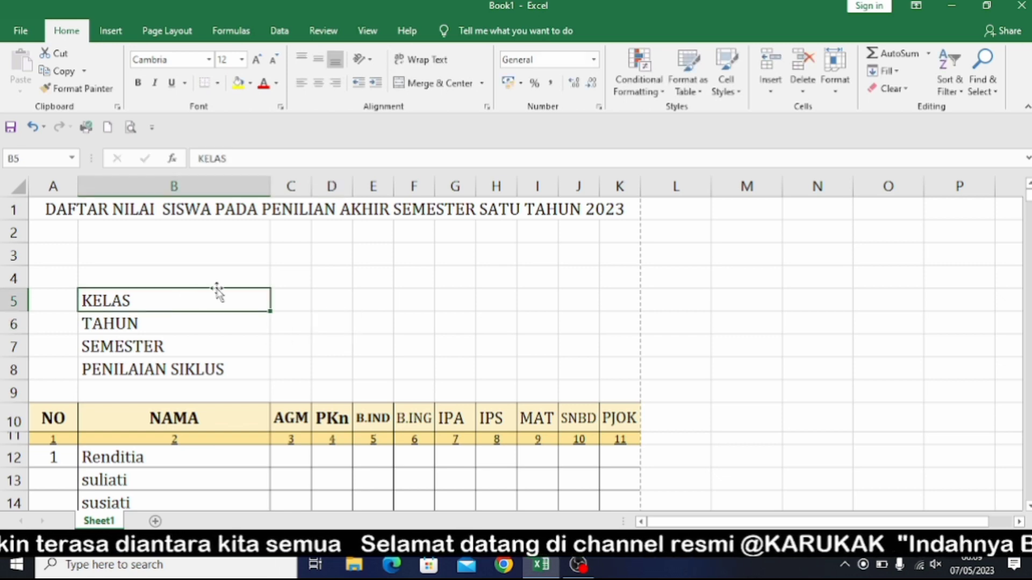
drag(260, 299, 246, 368)
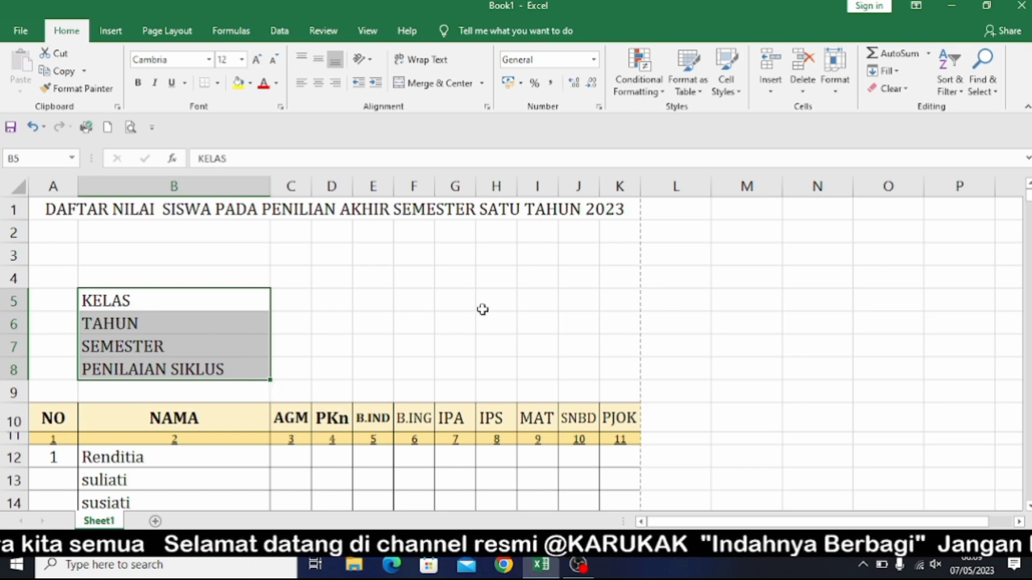
drag(170, 300, 167, 368)
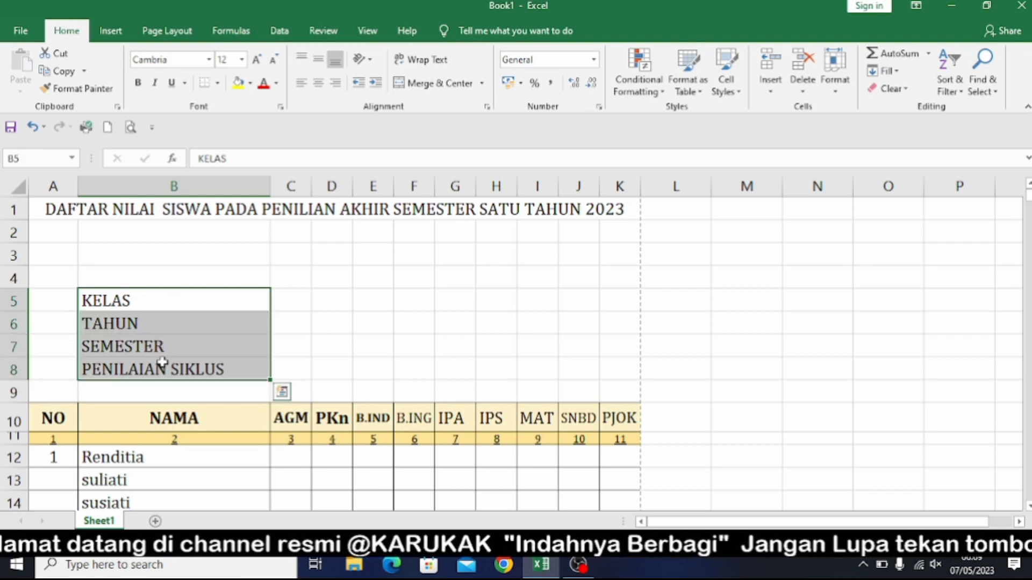
right_click(195, 302)
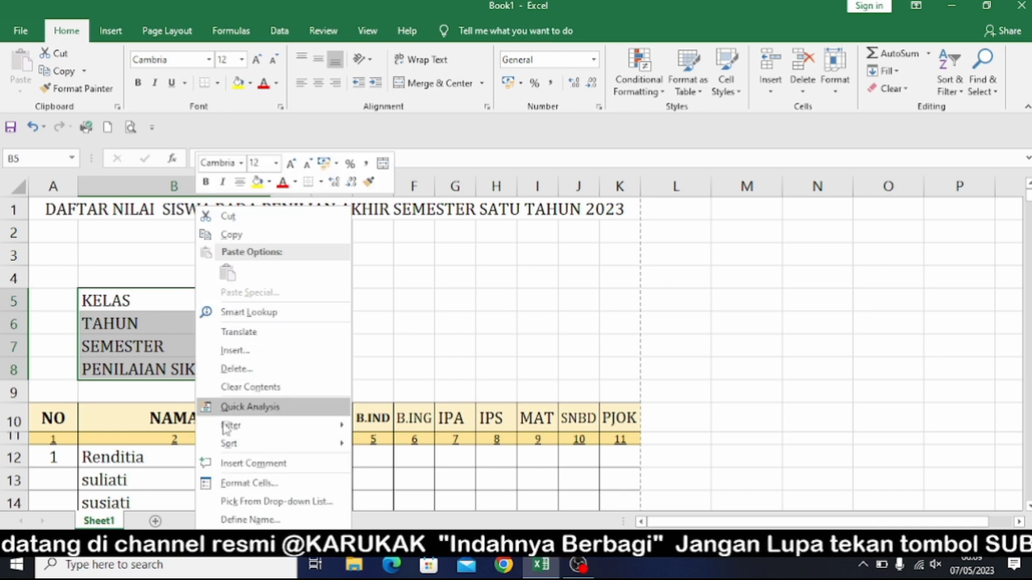
click(246, 484)
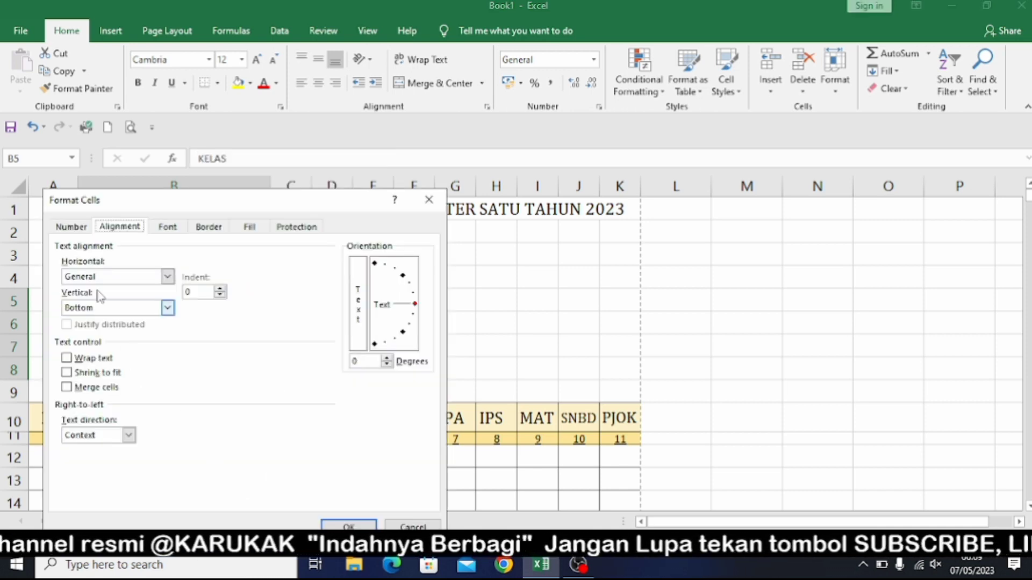
click(71, 227)
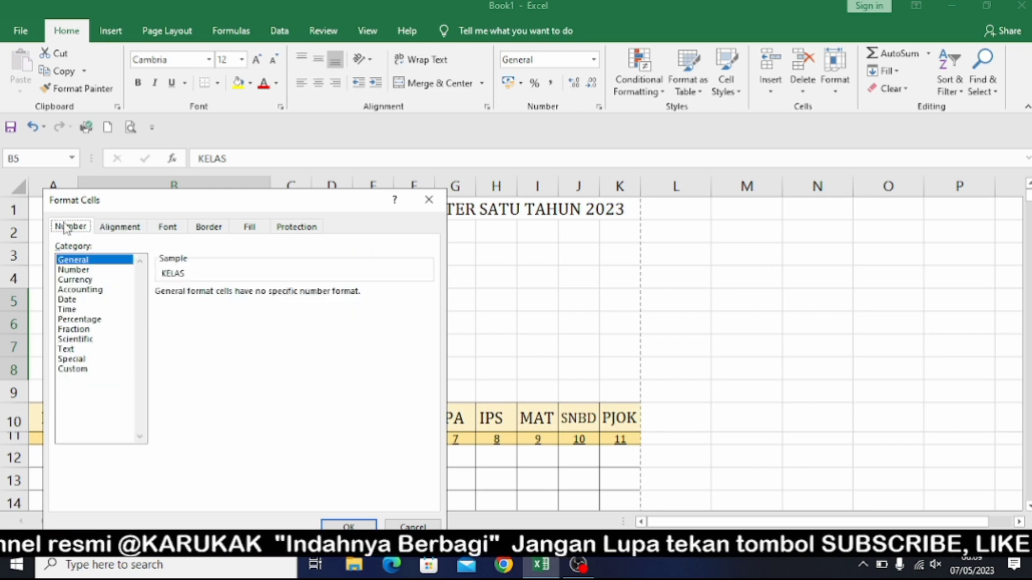
click(84, 369)
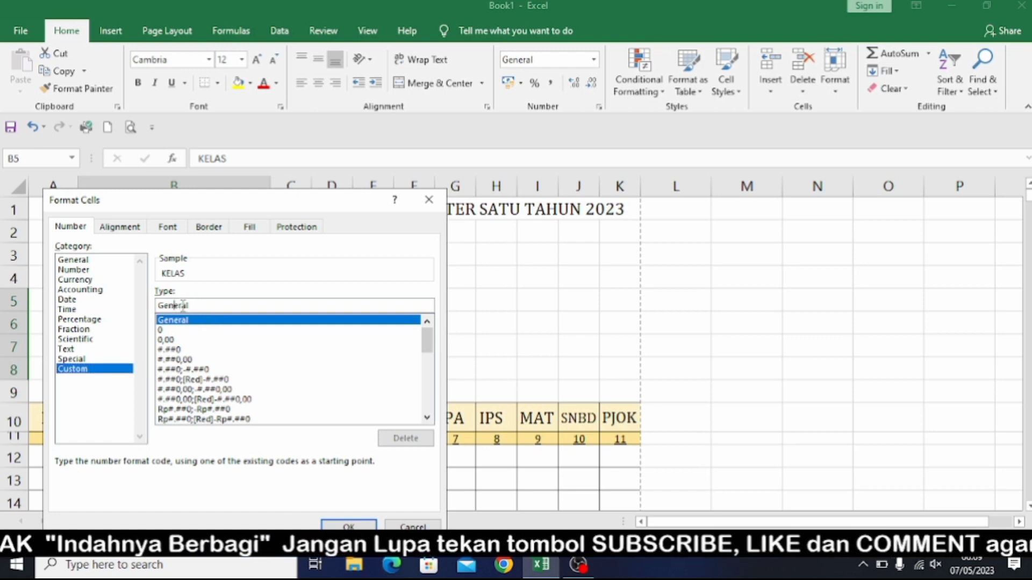
drag(197, 308, 154, 307)
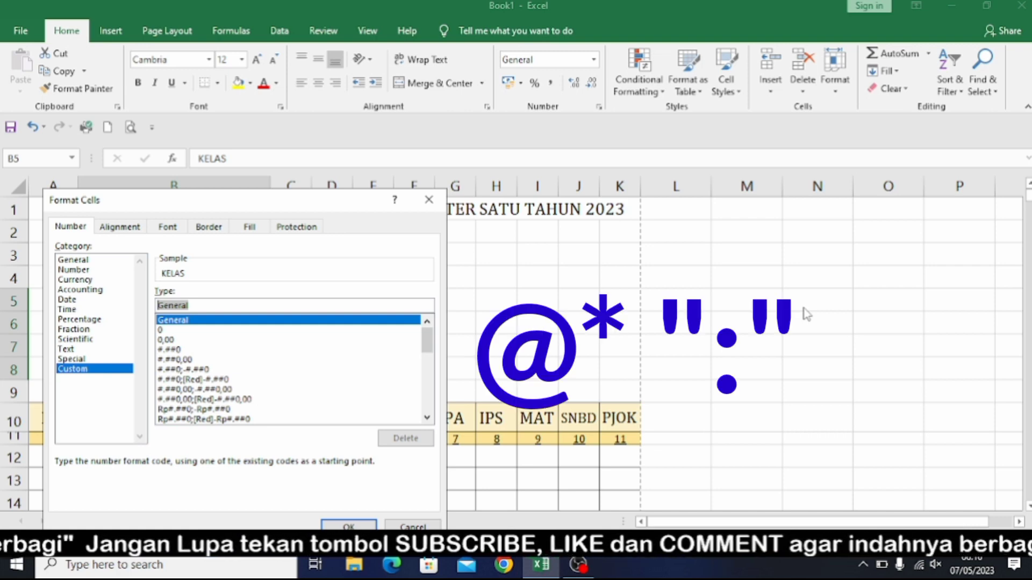
text(@)
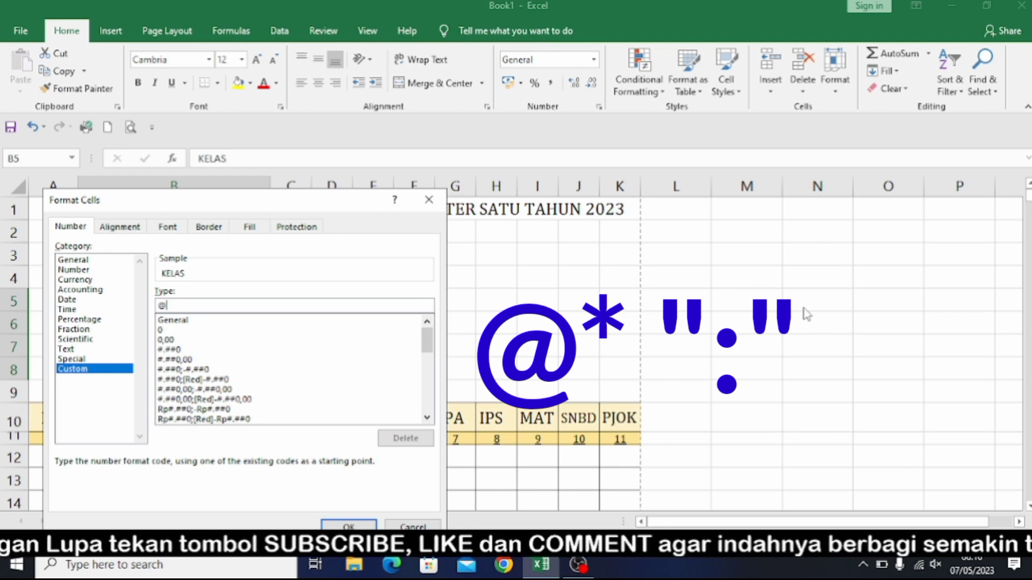
text(*)
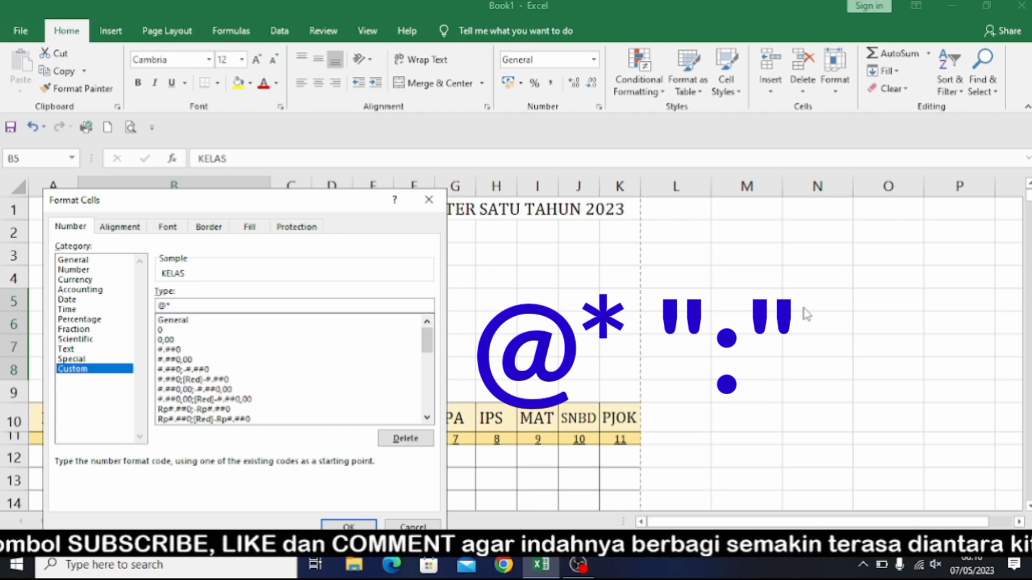
text( ")
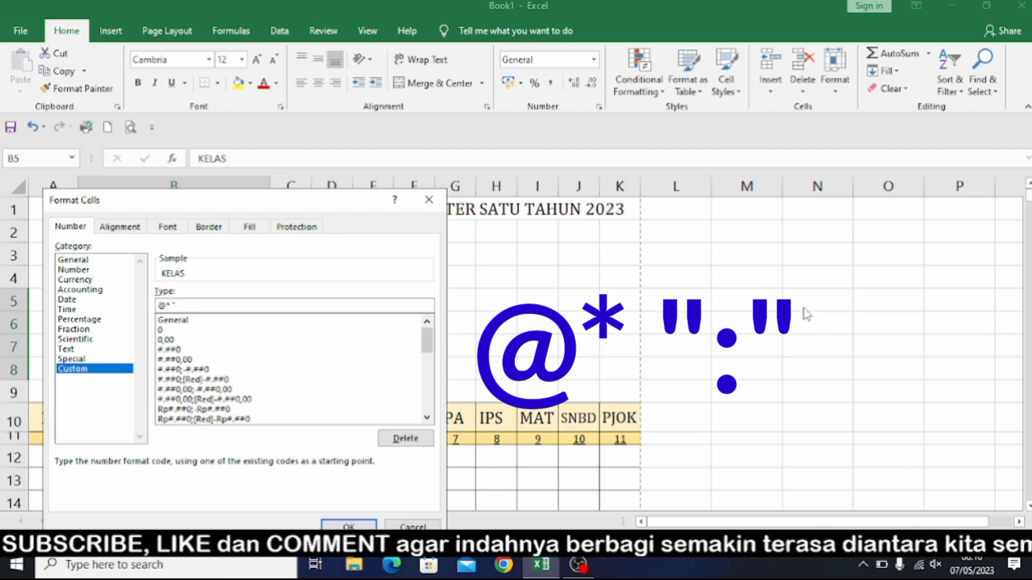
text(:)
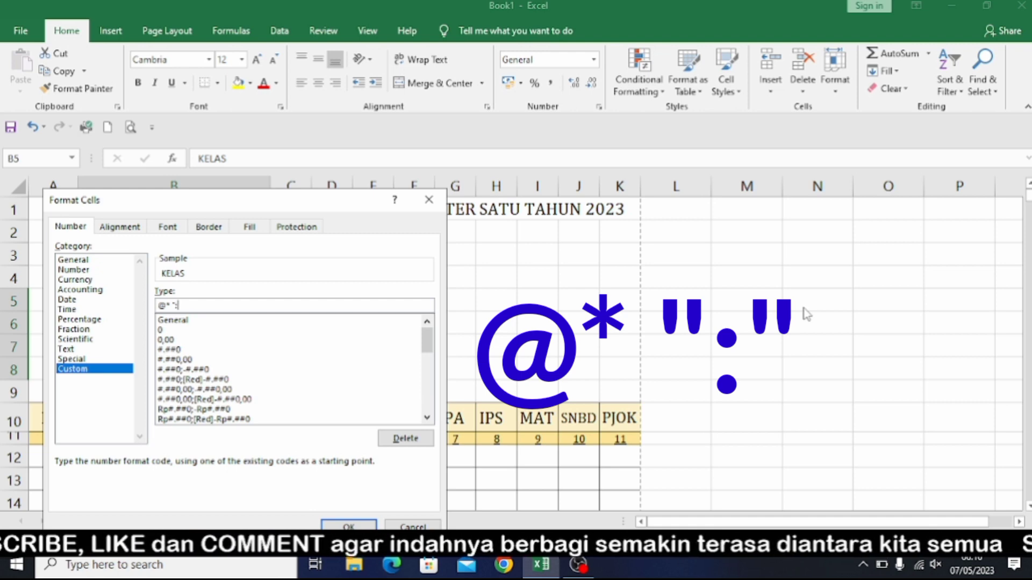
text(")
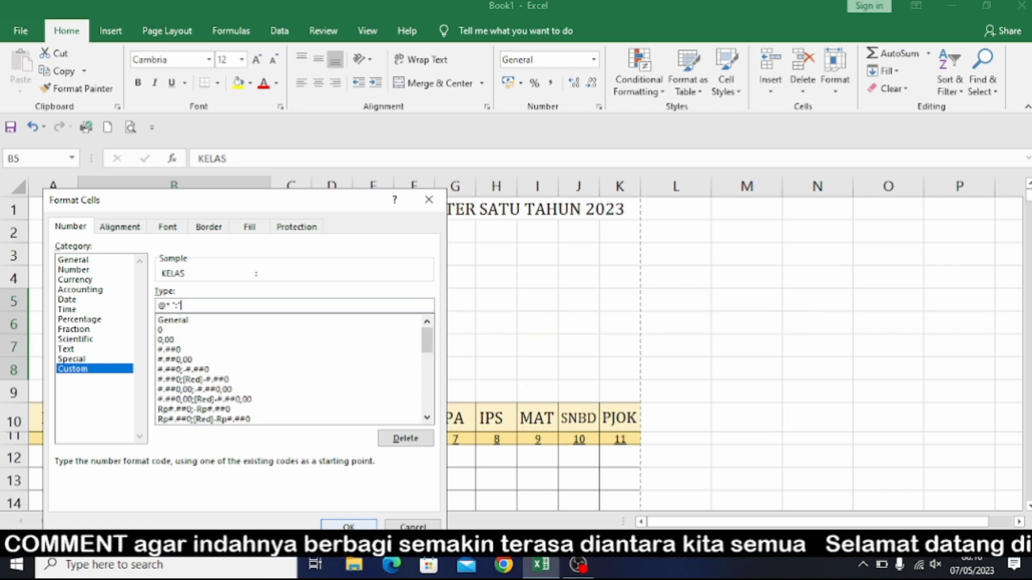
click(348, 525)
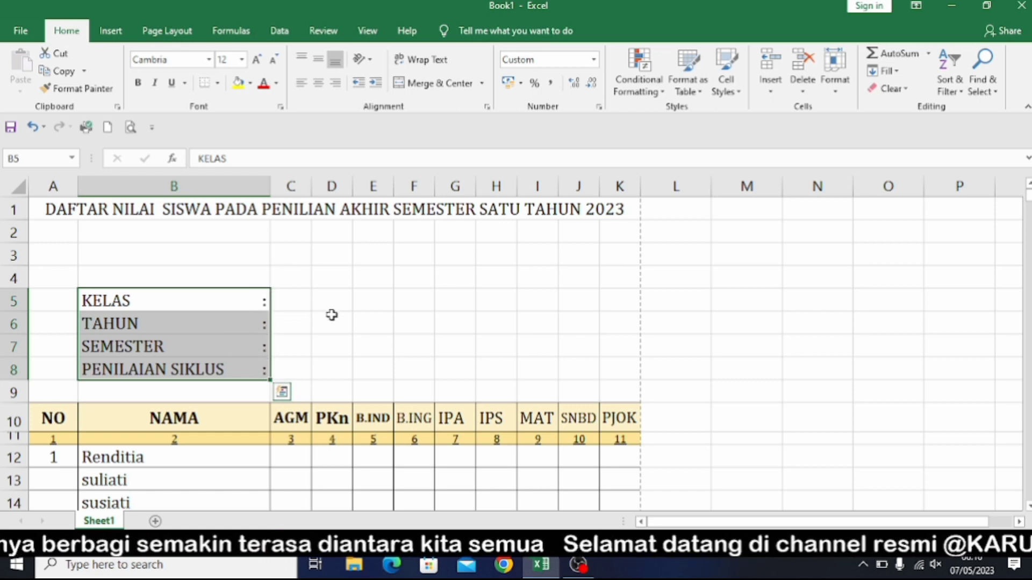
click(361, 310)
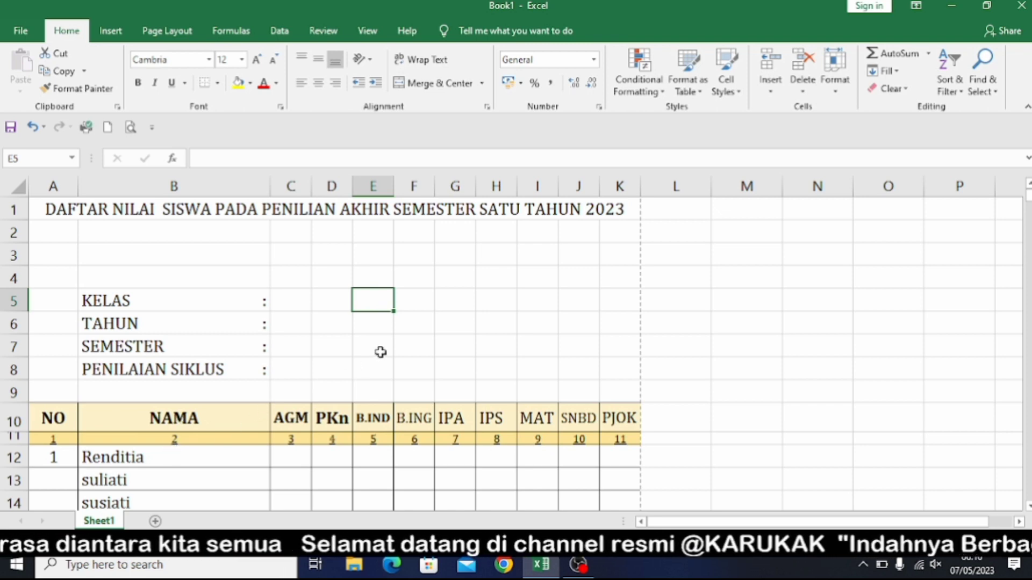
Look through the student names in the NAMA column to examine their capitalisation.
scroll(489, 293, down, 1)
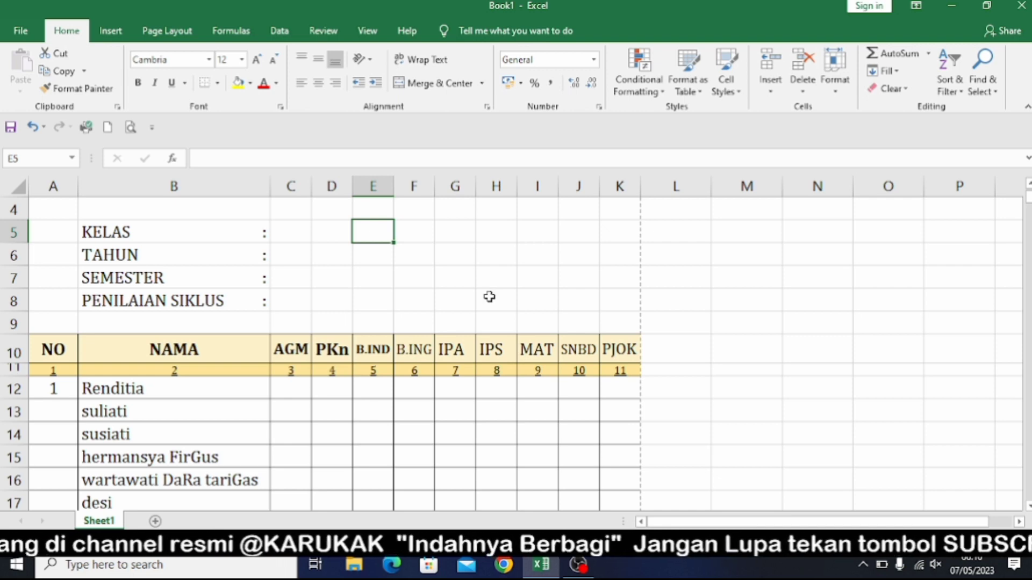
scroll(210, 398, down, 1)
scroll(210, 398, down, 5)
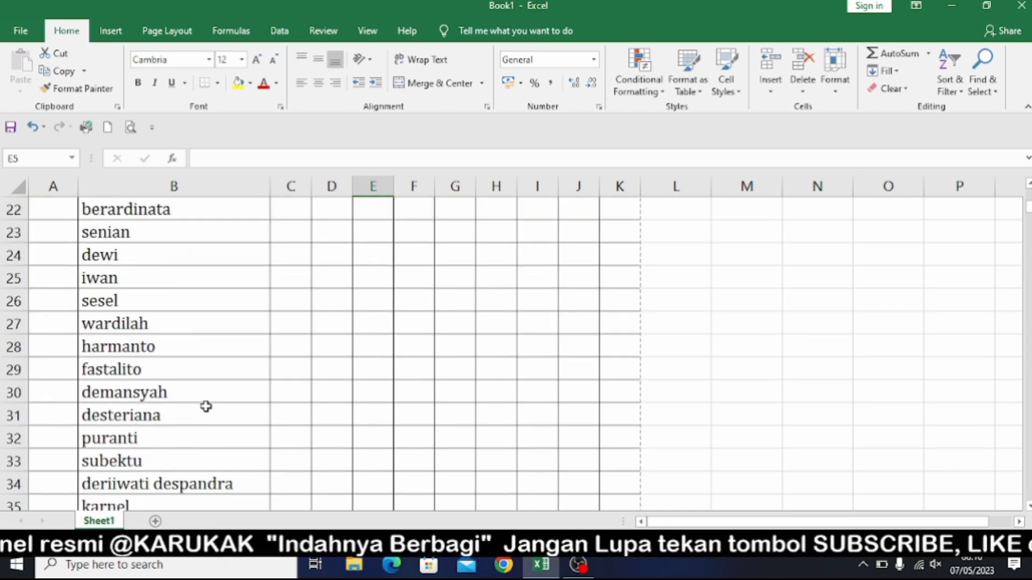
scroll(206, 407, down, 4)
scroll(206, 409, up, 4)
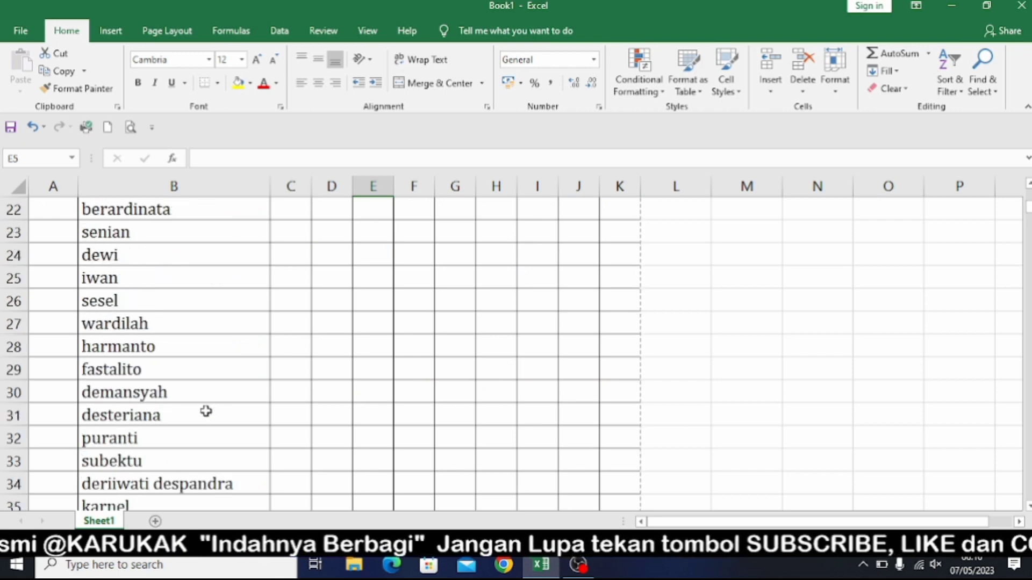
scroll(206, 411, up, 4)
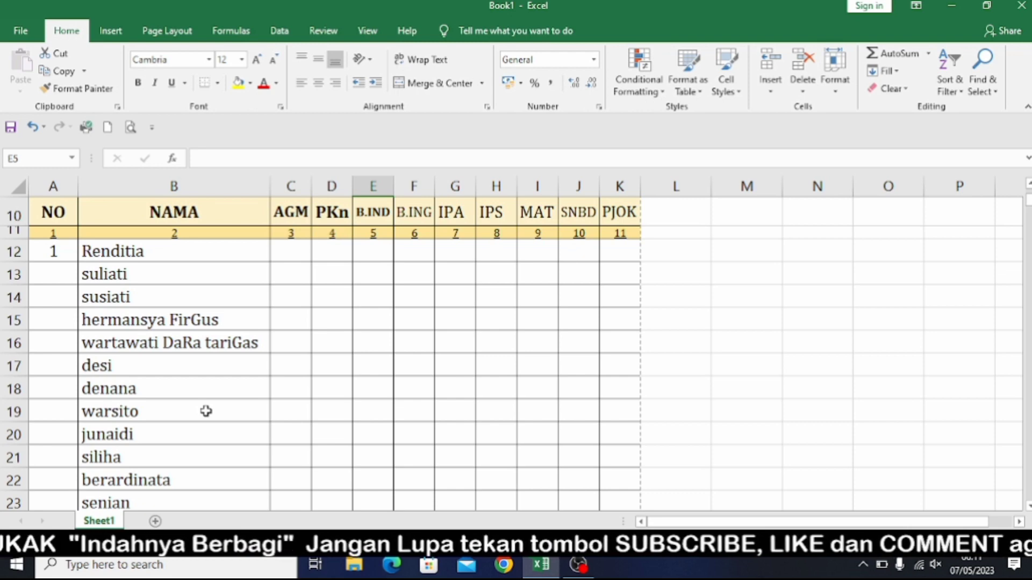
scroll(206, 411, up, 1)
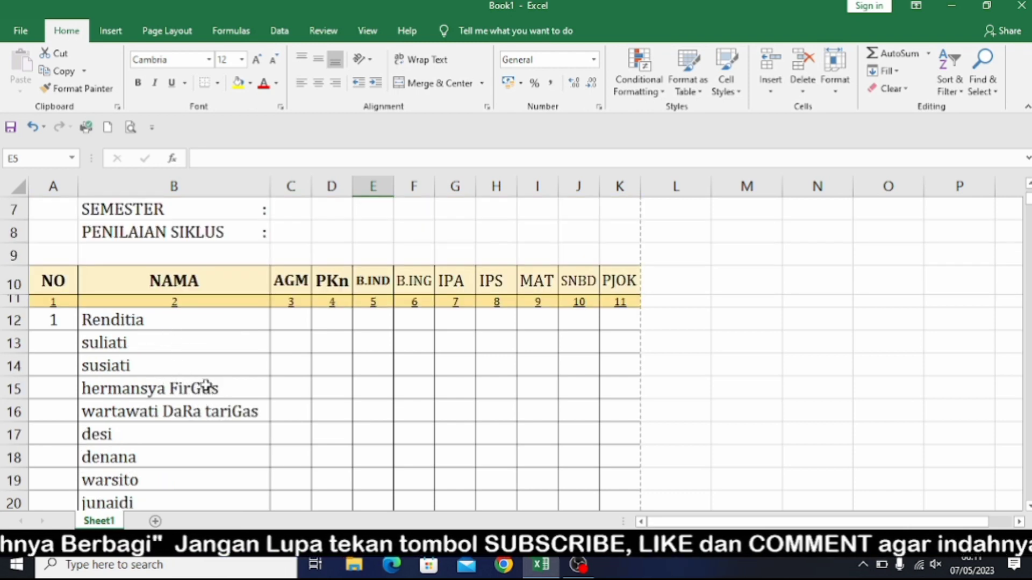
scroll(198, 437, down, 5)
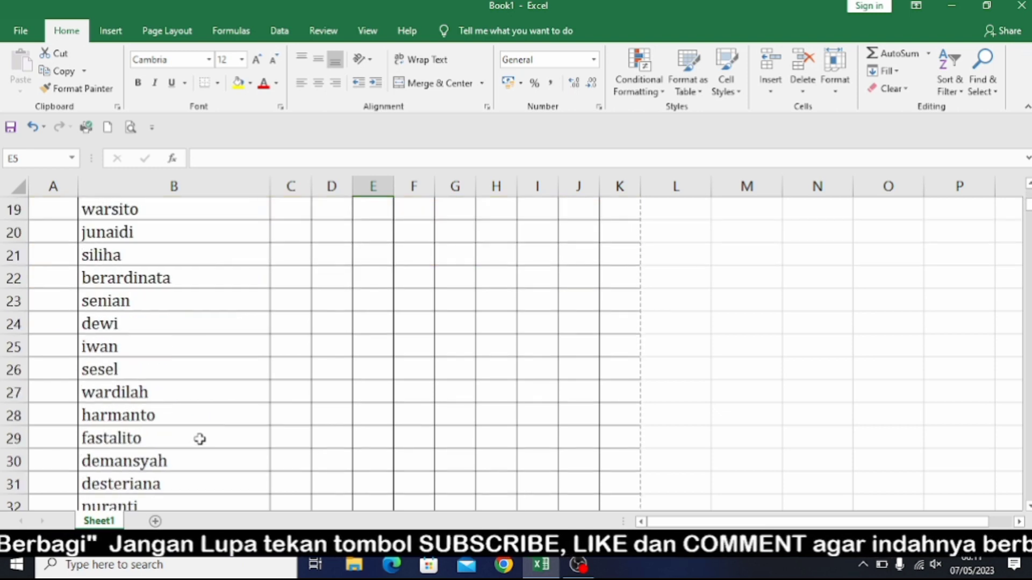
scroll(199, 438, up, 5)
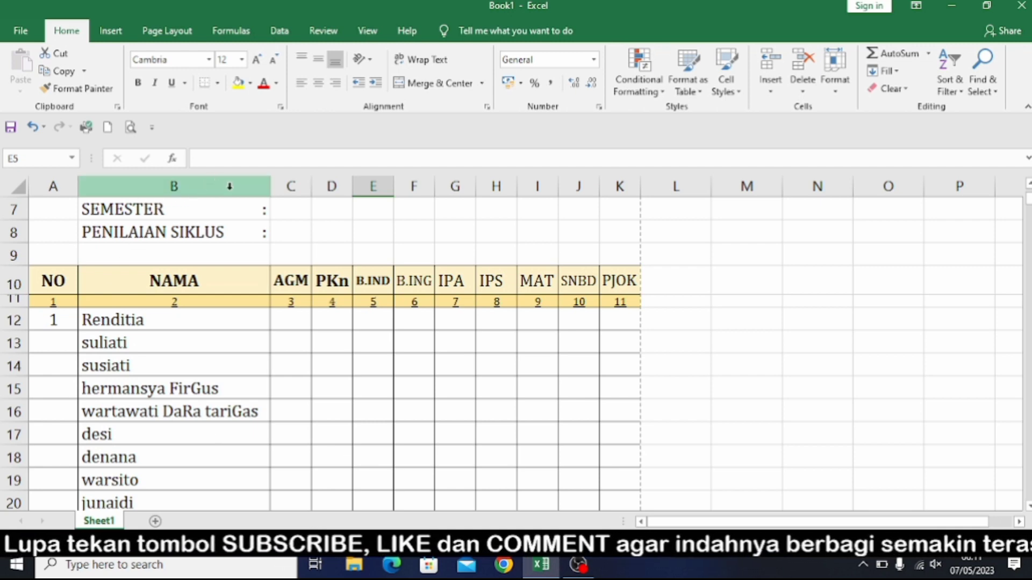
Insert a blank column before the NAMA column and widen it.
click(187, 183)
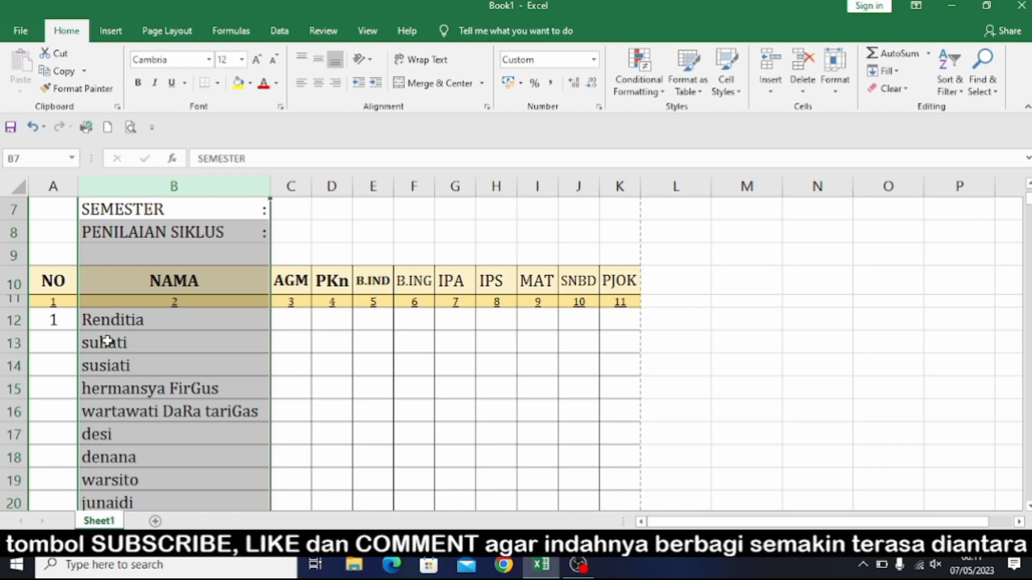
right_click(119, 189)
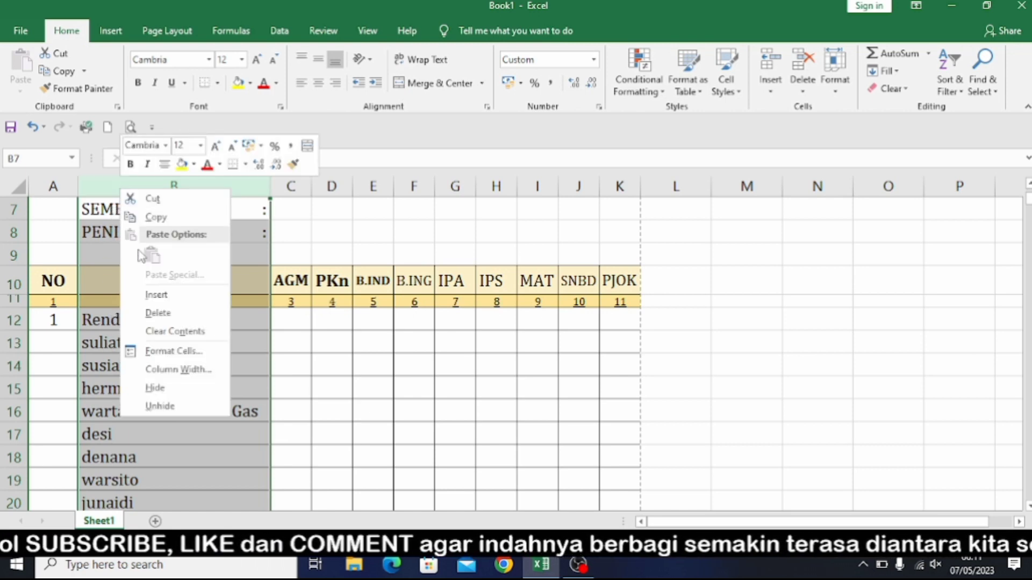
click(156, 295)
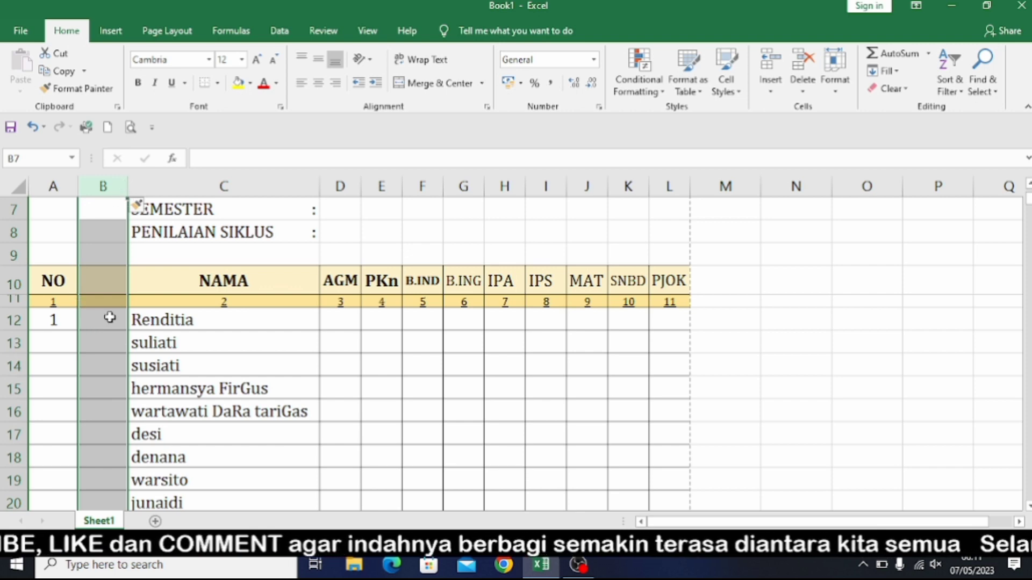
drag(124, 185, 157, 186)
Enter the formula =UPPER(C12) in B12 to convert the first student name to uppercase.
click(119, 317)
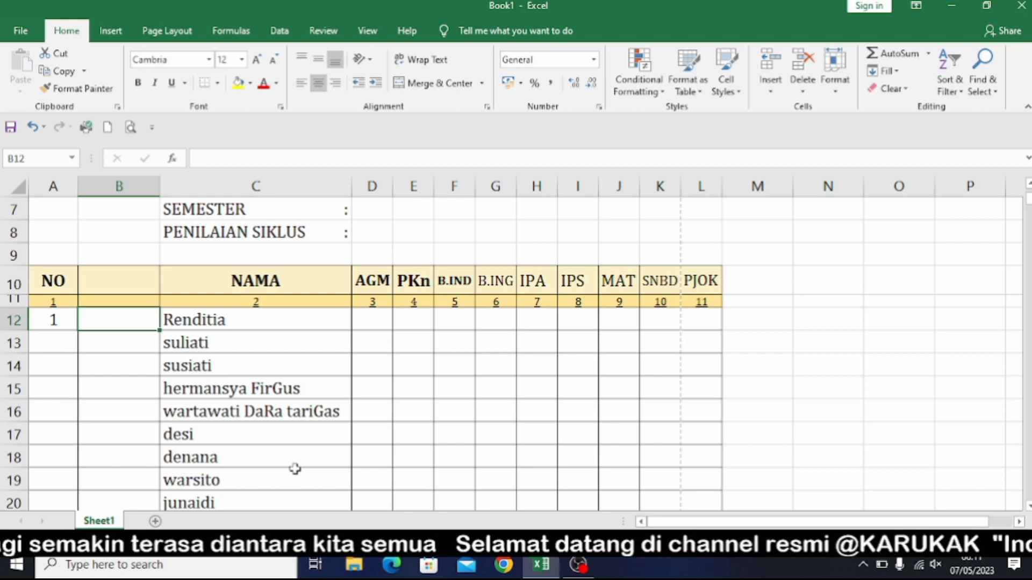
text(=)
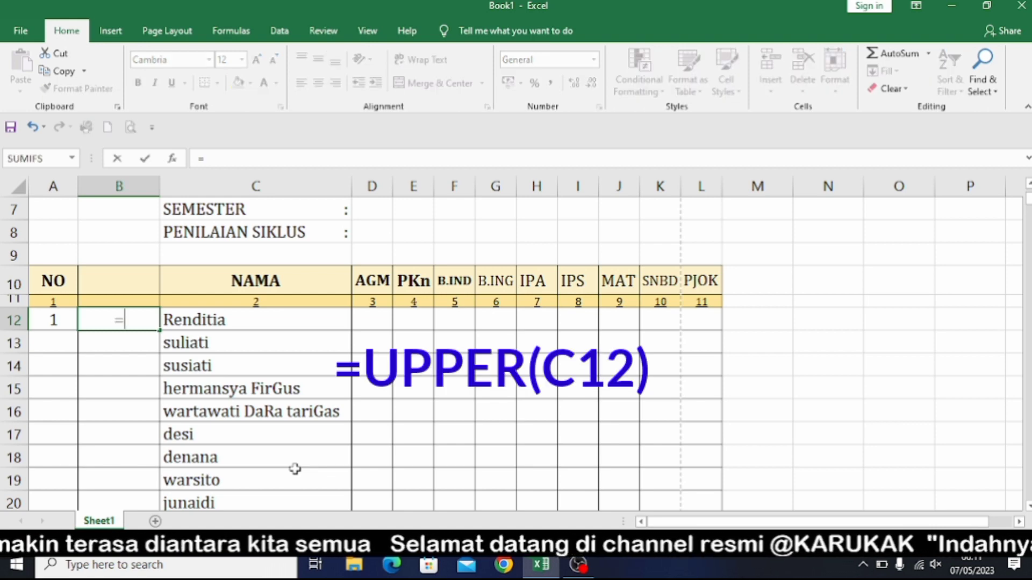
text(U)
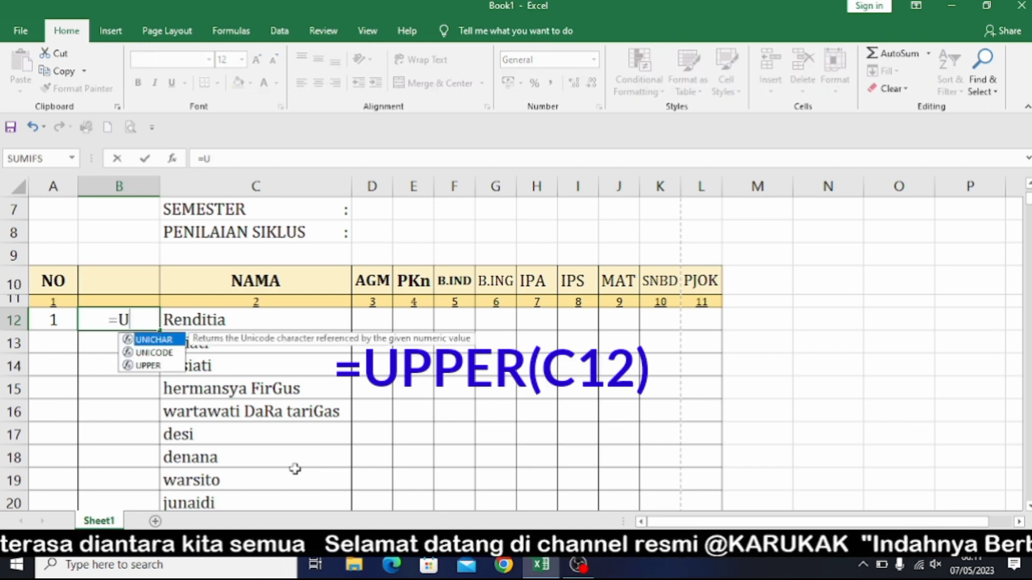
text(PPER)
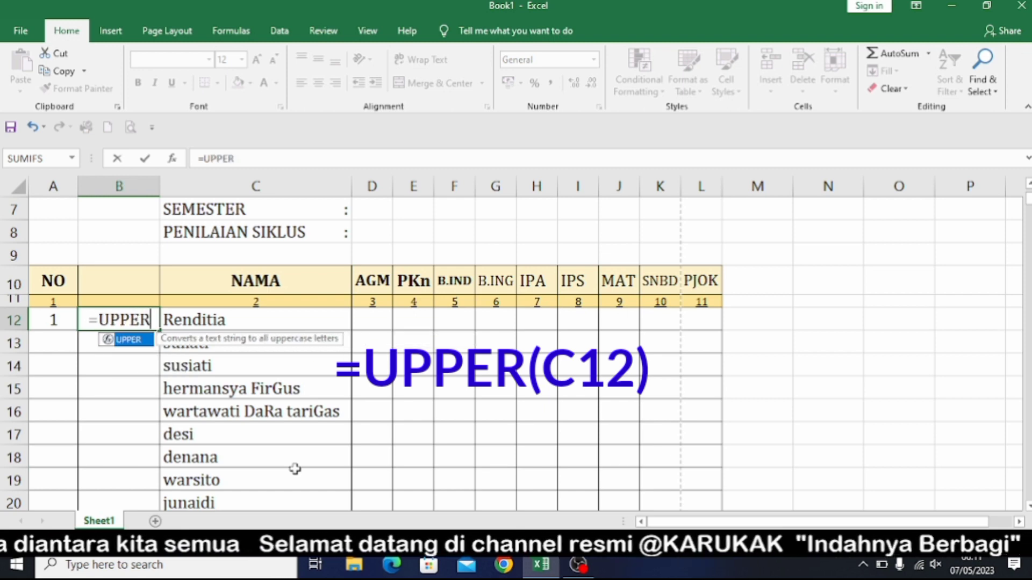
text(()
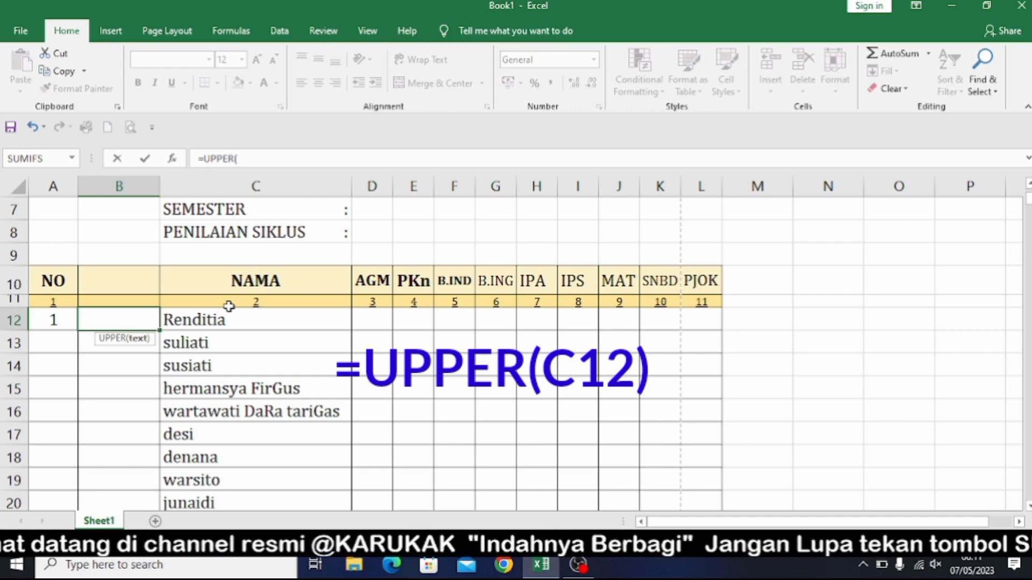
text(C12)
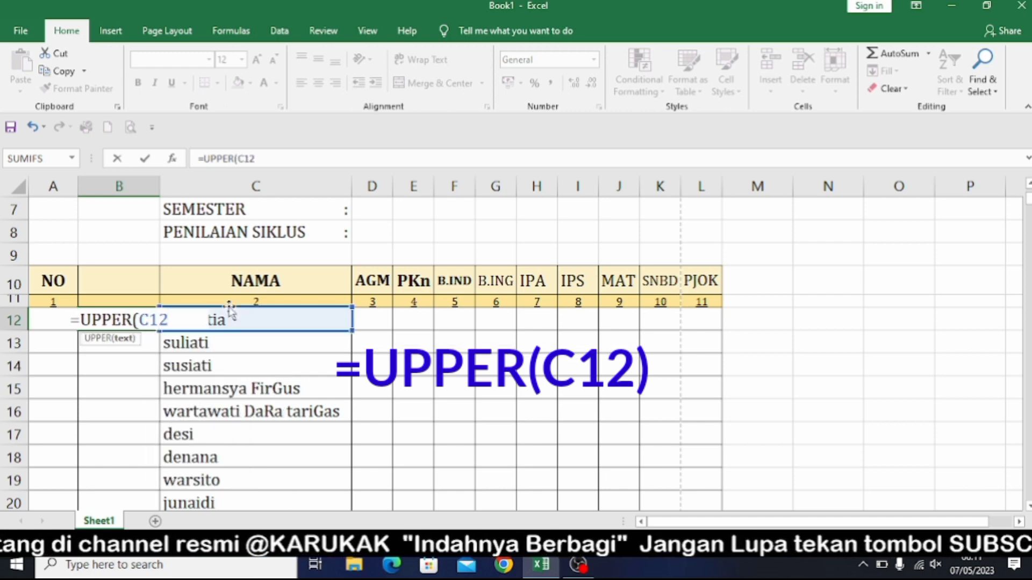
text())
key(Return)
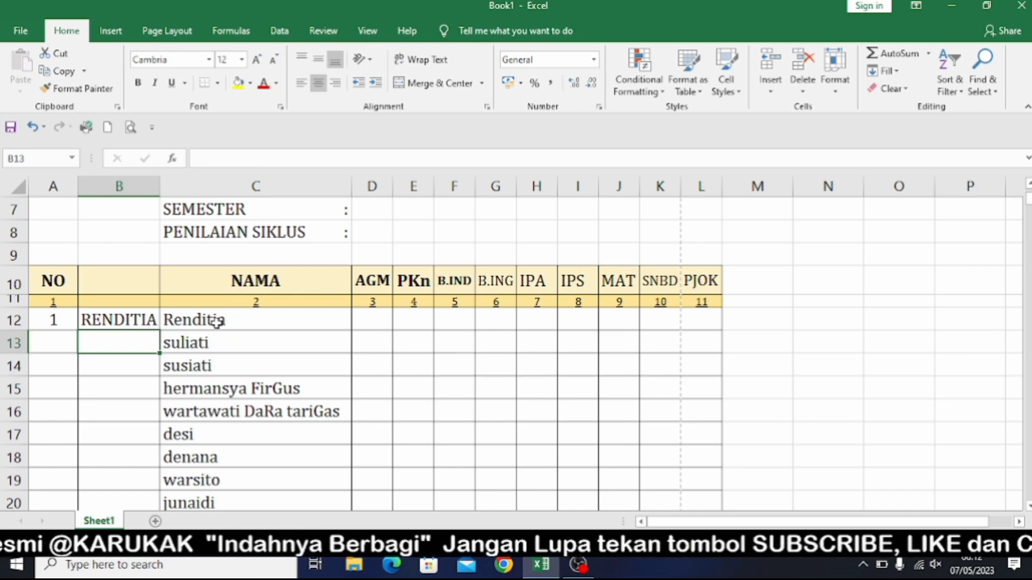
Fill the UPPER formula from B12 down the helper column to the last student name in row 45.
click(107, 320)
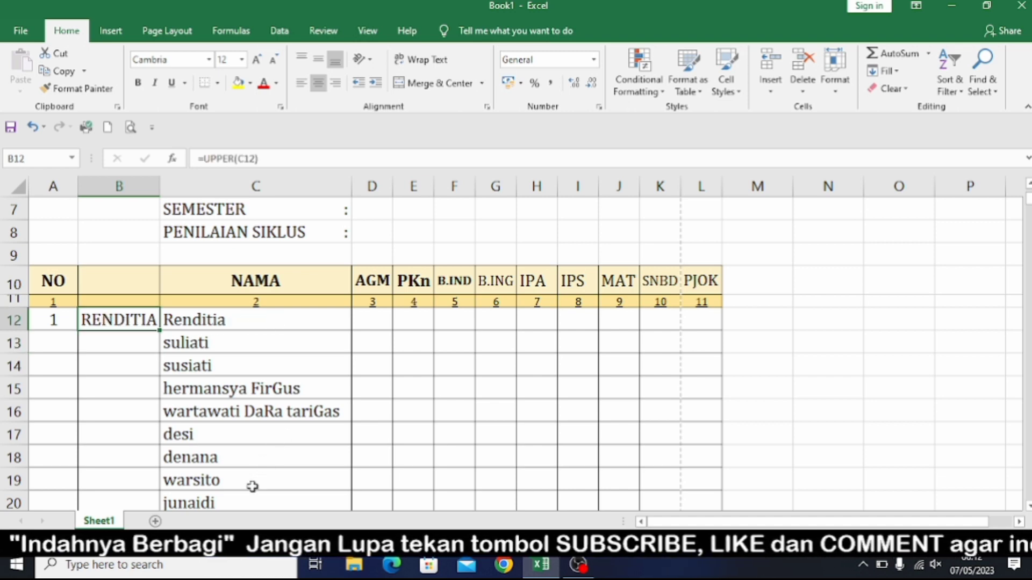
scroll(253, 486, down, 7)
scroll(252, 485, up, 7)
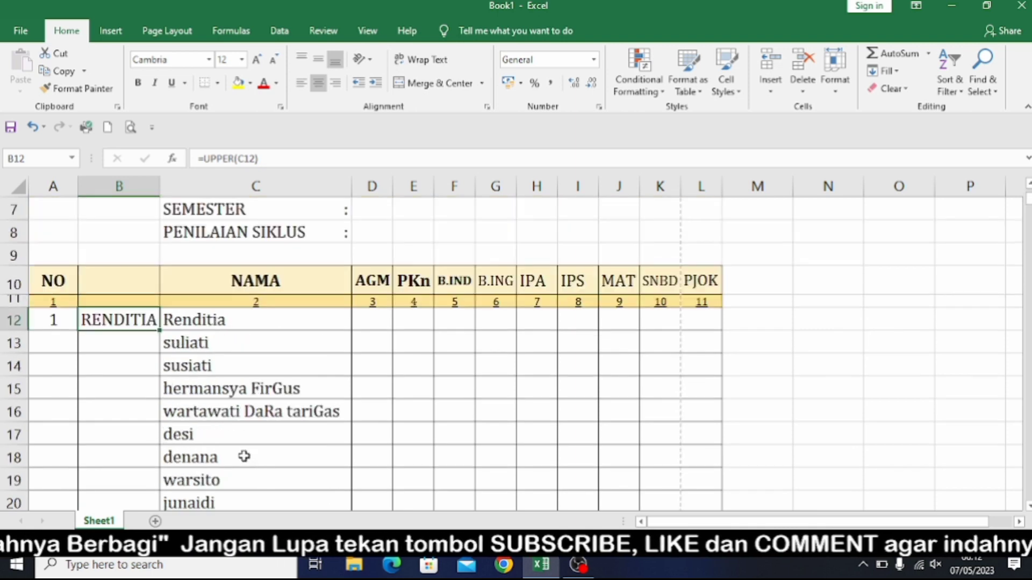
double_click(160, 331)
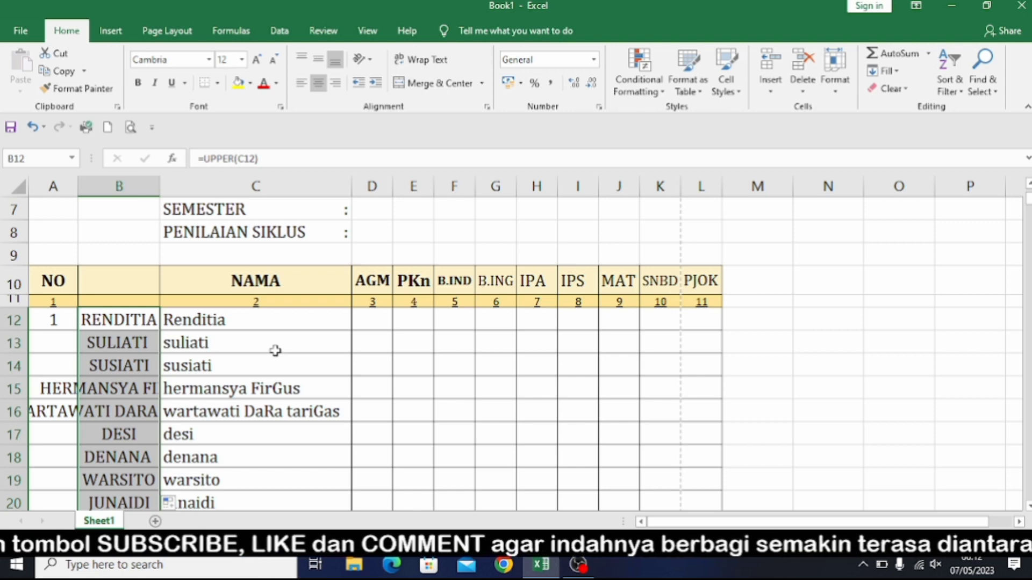
scroll(231, 355, down, 8)
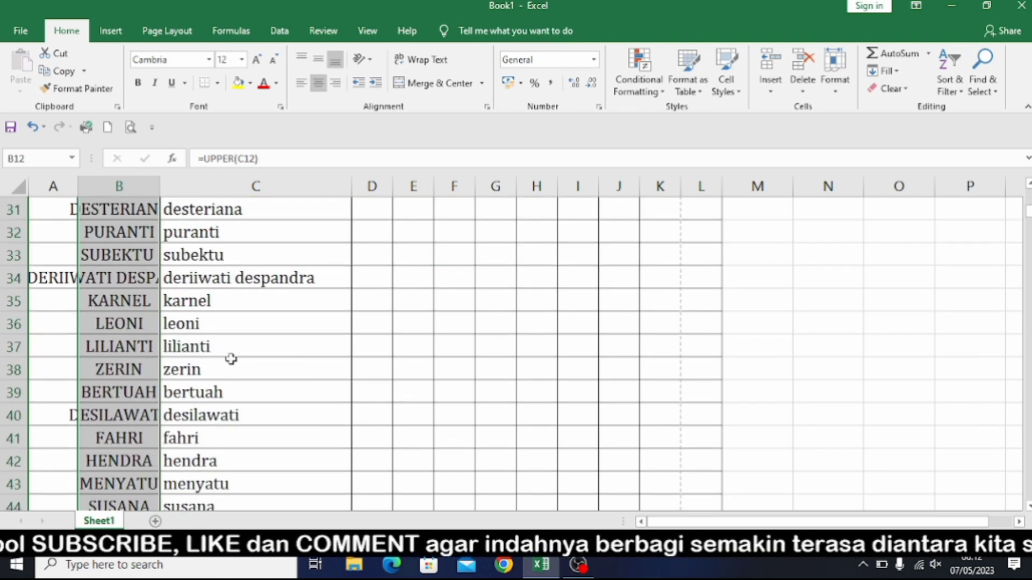
scroll(231, 359, down, 2)
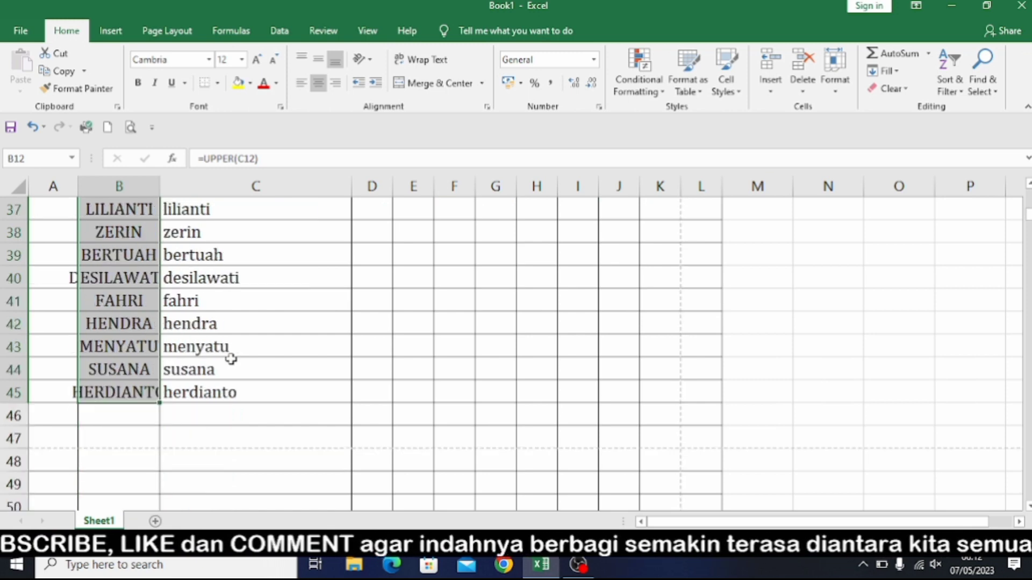
scroll(231, 359, up, 6)
scroll(231, 359, up, 3)
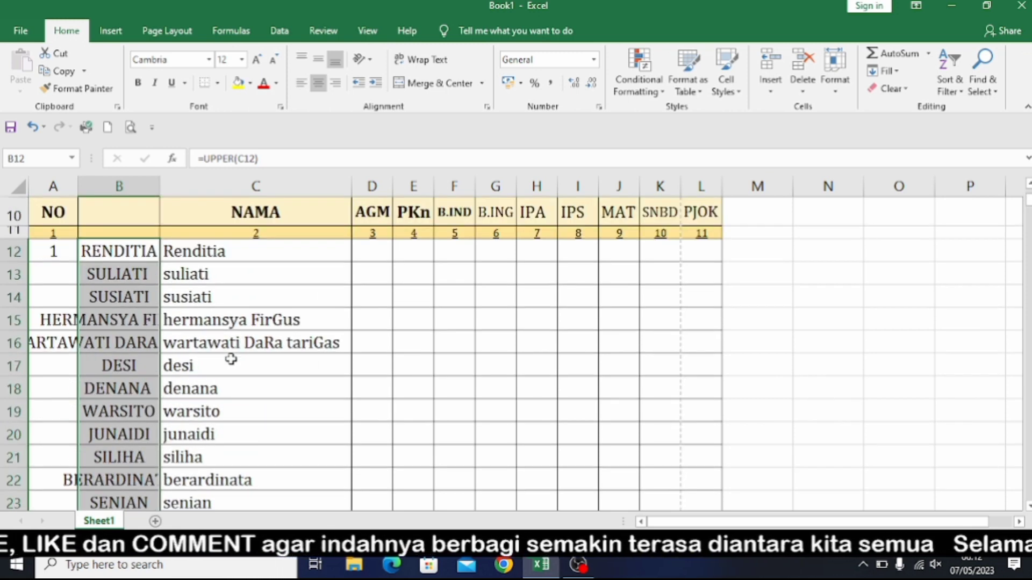
click(276, 275)
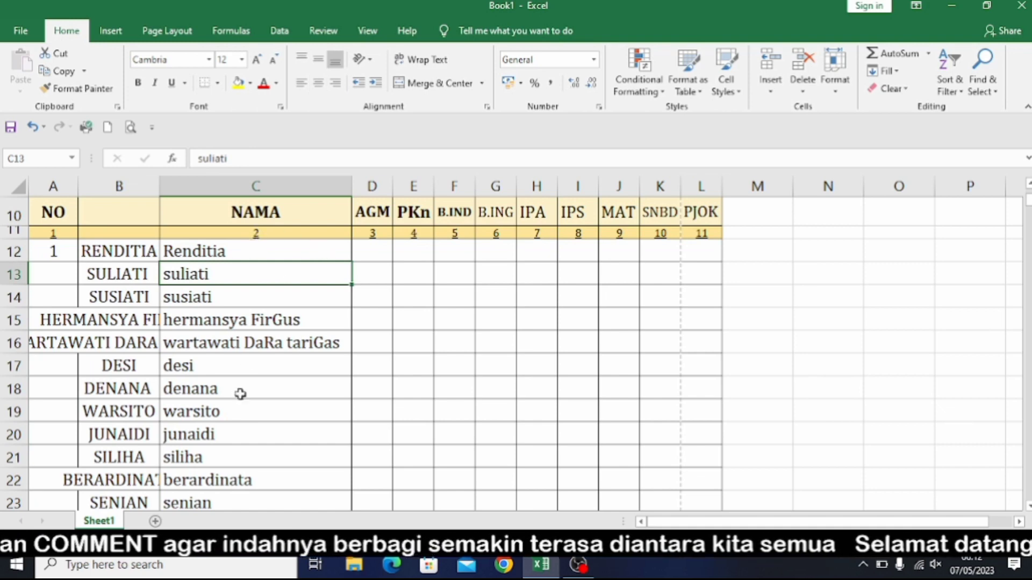
scroll(260, 244, up, 1)
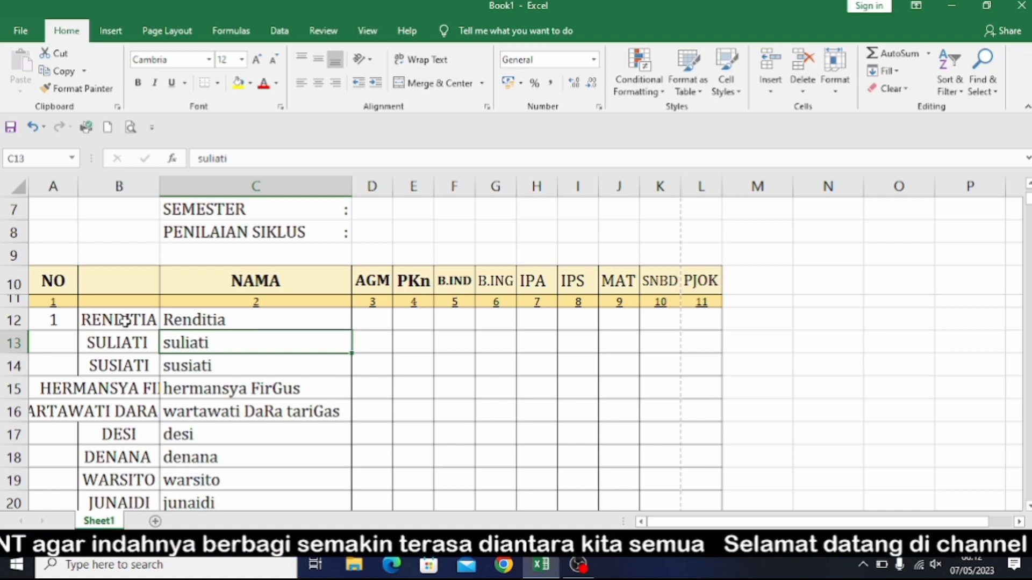
Copy the uppercase names in B12:B45 and paste them as values over the original names from C12.
drag(119, 320, 127, 457)
scroll(141, 333, up, 7)
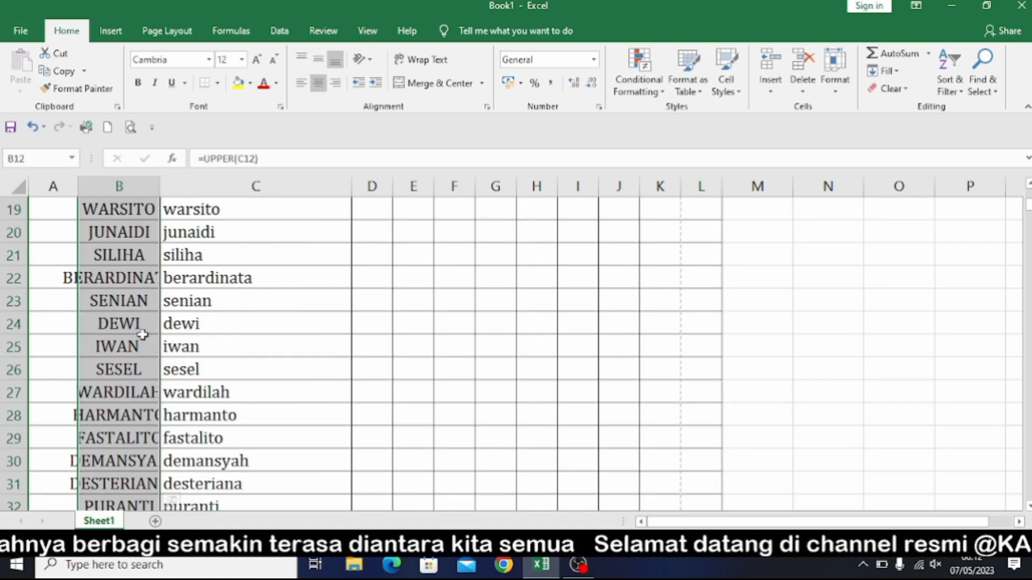
scroll(137, 319, up, 3)
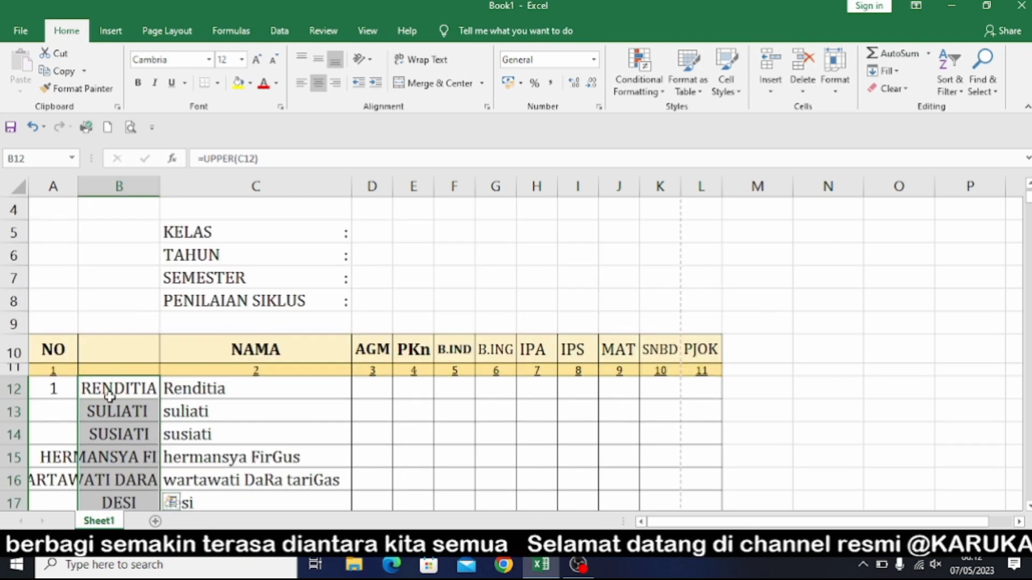
right_click(115, 401)
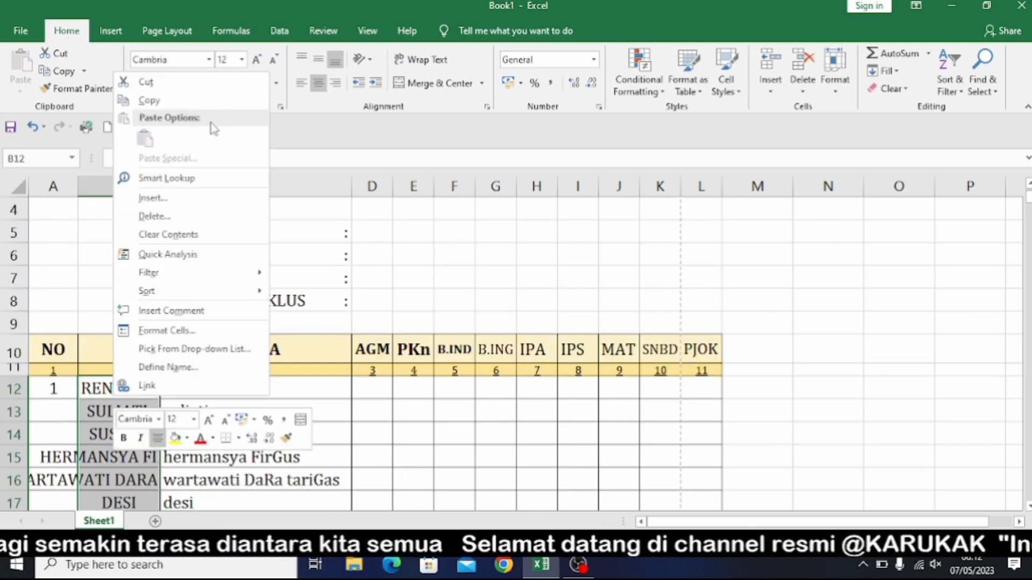
click(178, 100)
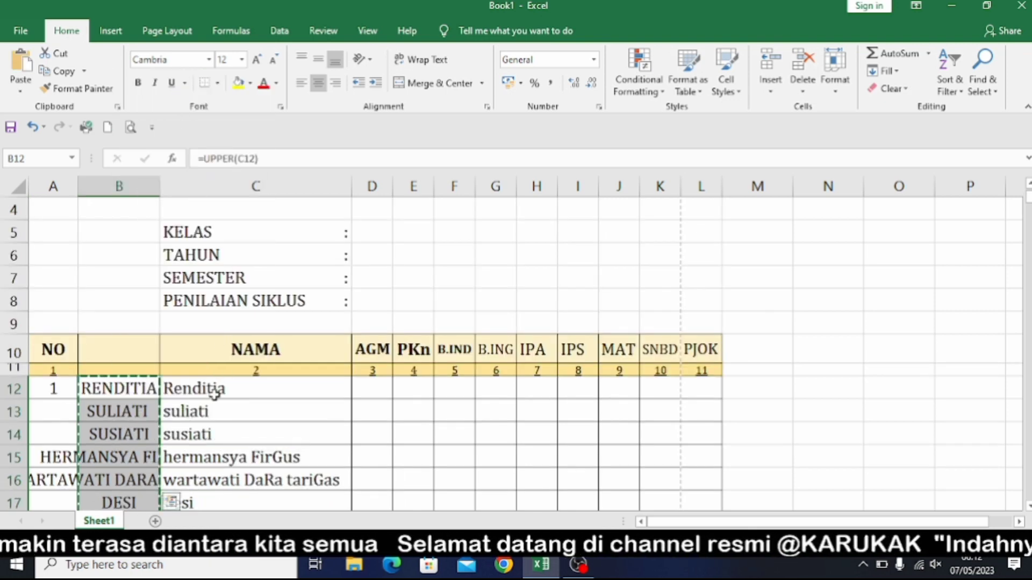
click(241, 383)
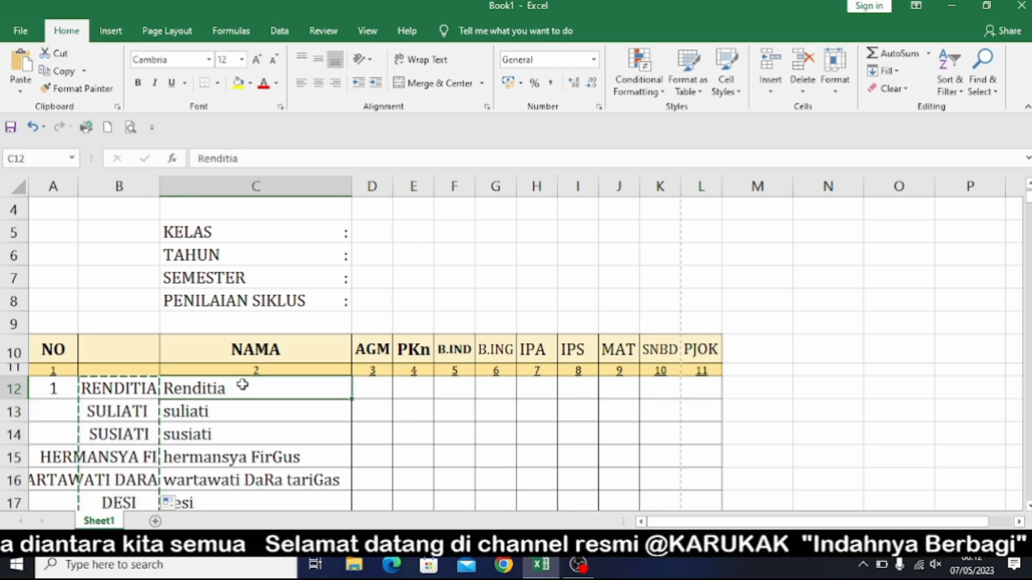
right_click(242, 386)
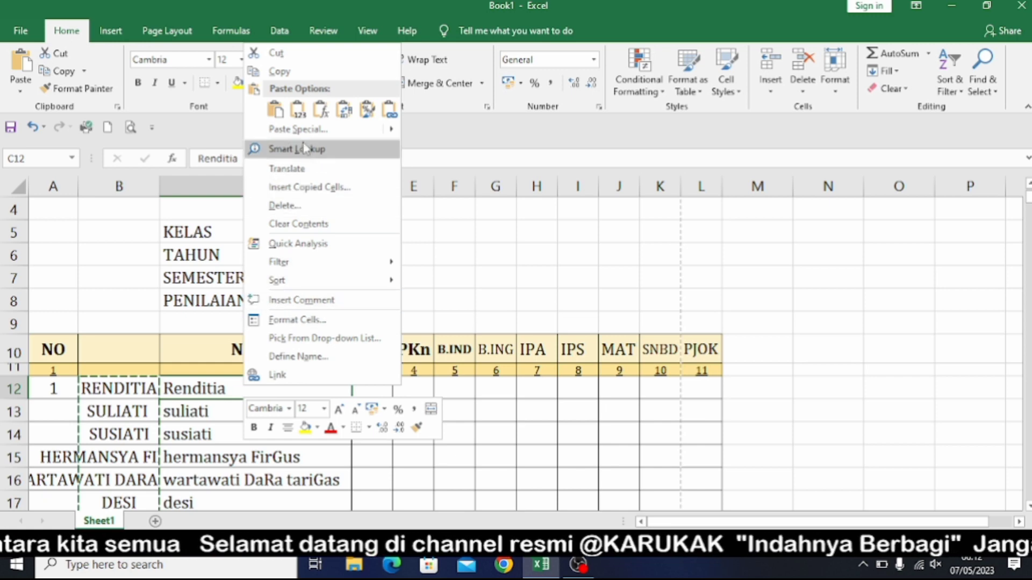
click(298, 110)
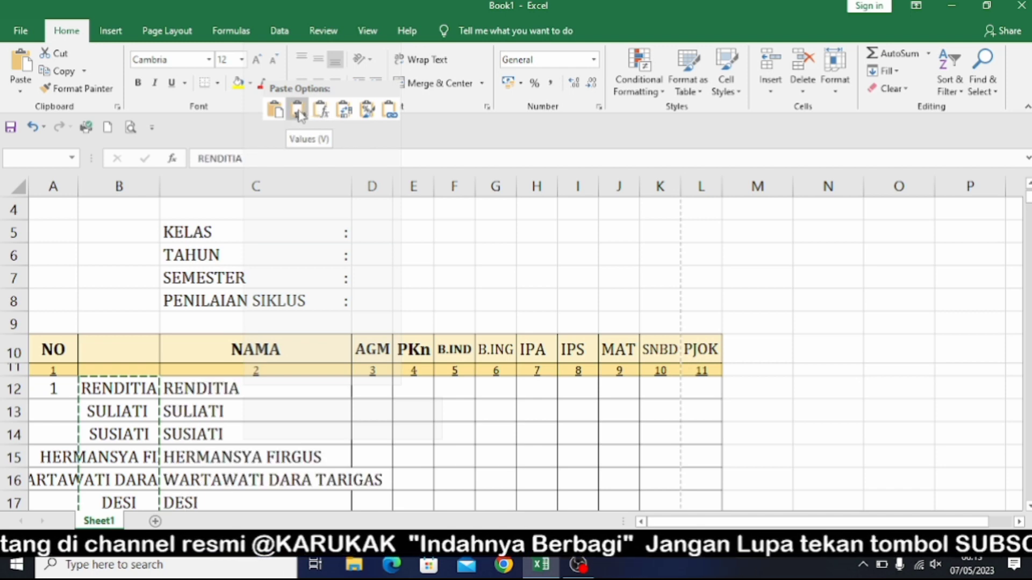
click(300, 114)
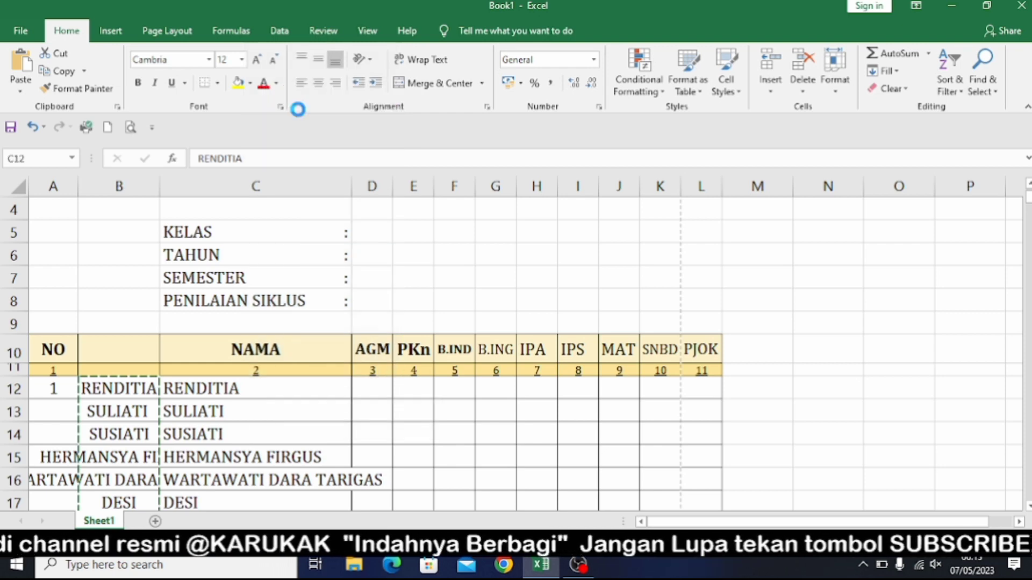
Compare the contents of the pasted names in column C with the formulas in column B.
click(282, 408)
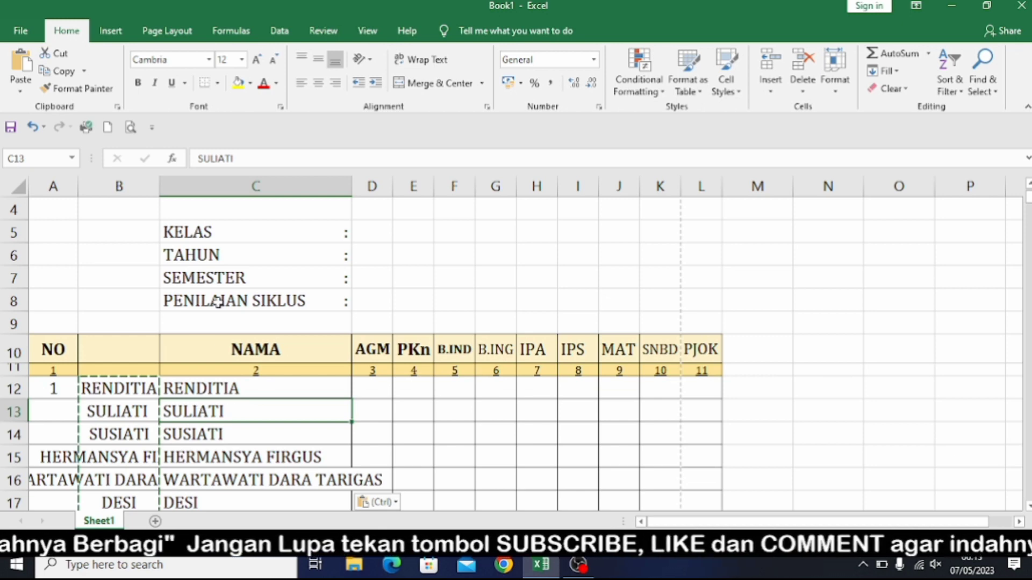
click(262, 387)
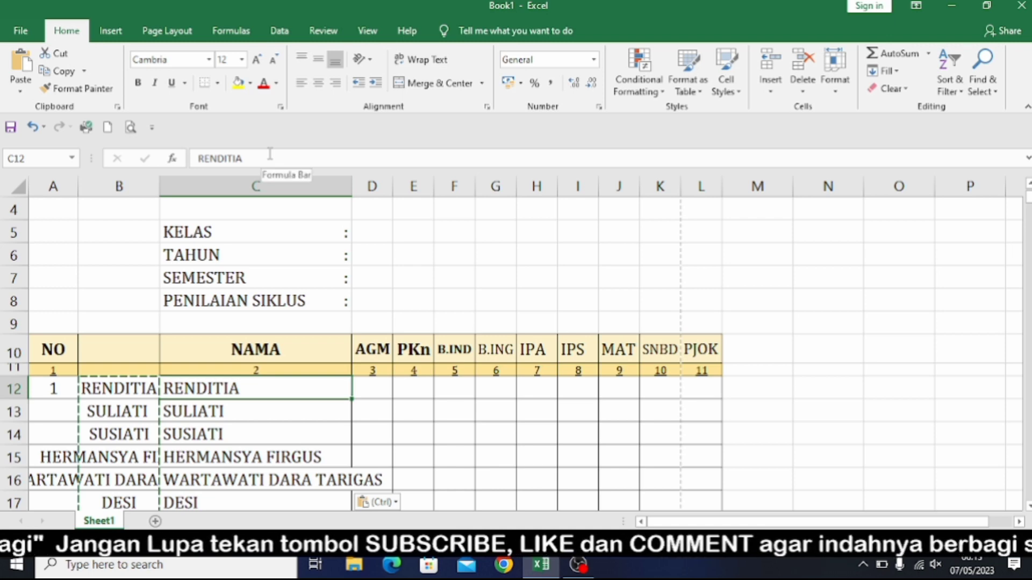
click(257, 454)
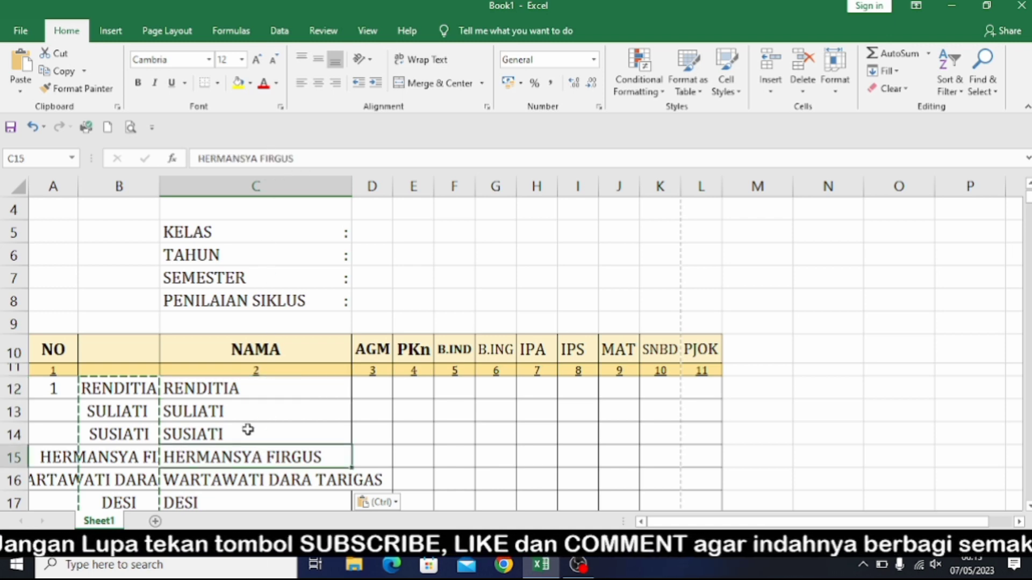
click(129, 409)
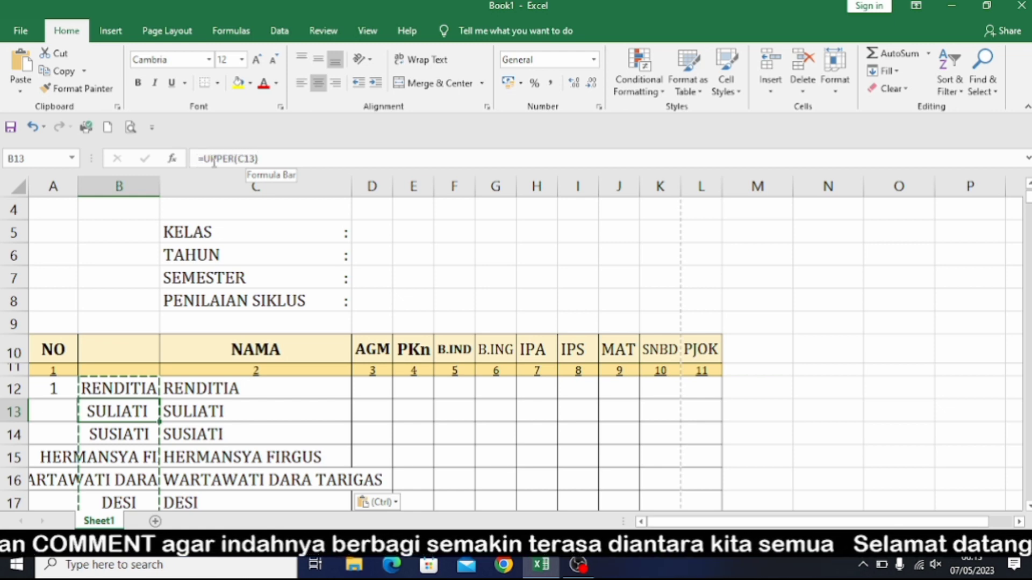
click(250, 422)
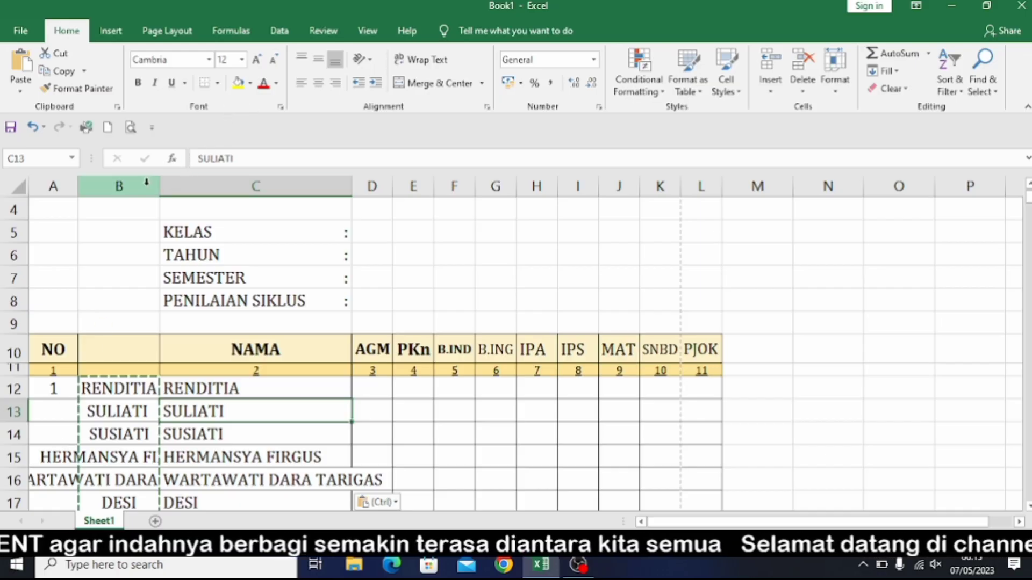
Delete helper column B and check the uppercase names down the NAMA column.
click(137, 185)
right_click(137, 187)
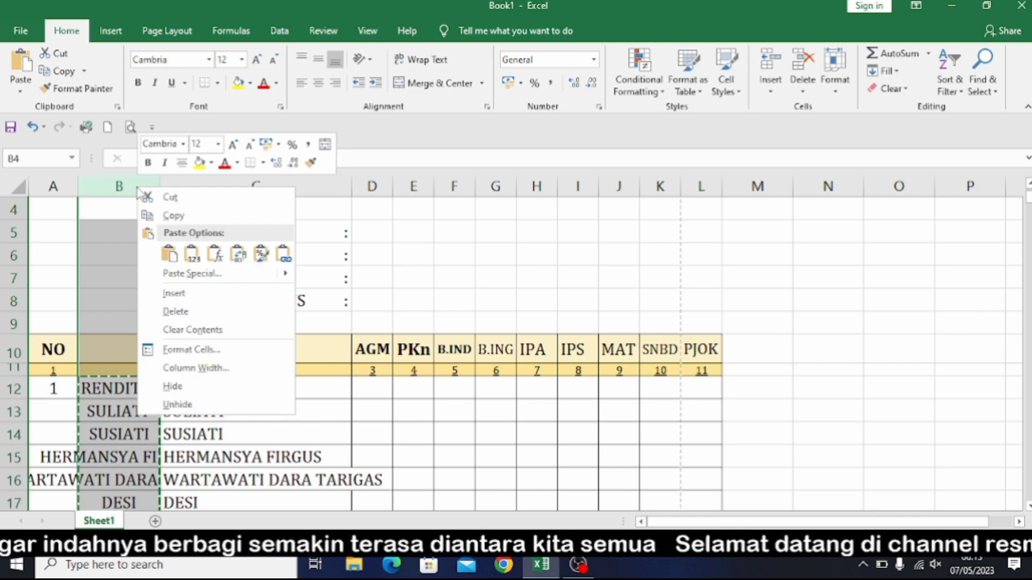
click(183, 312)
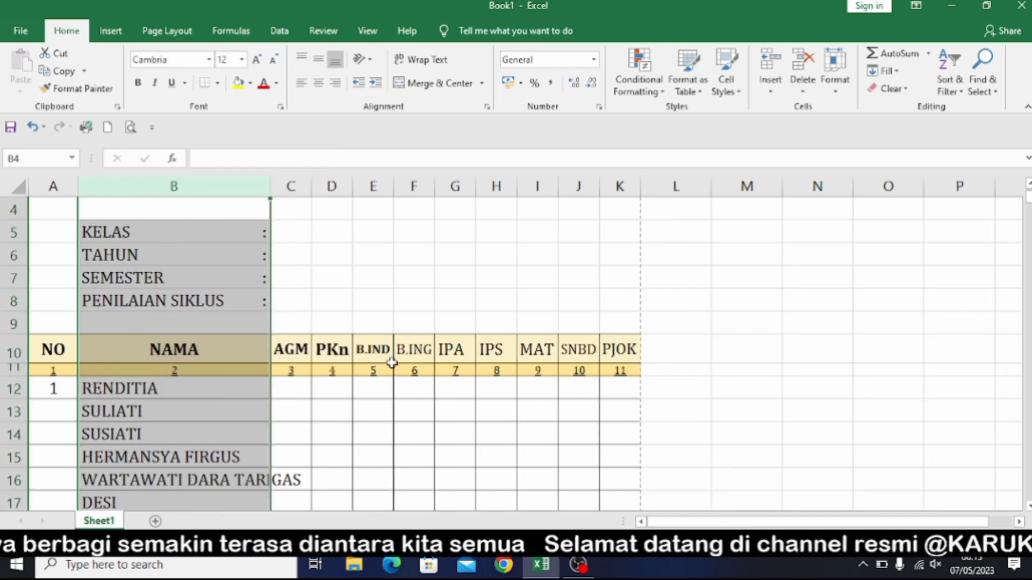
click(738, 381)
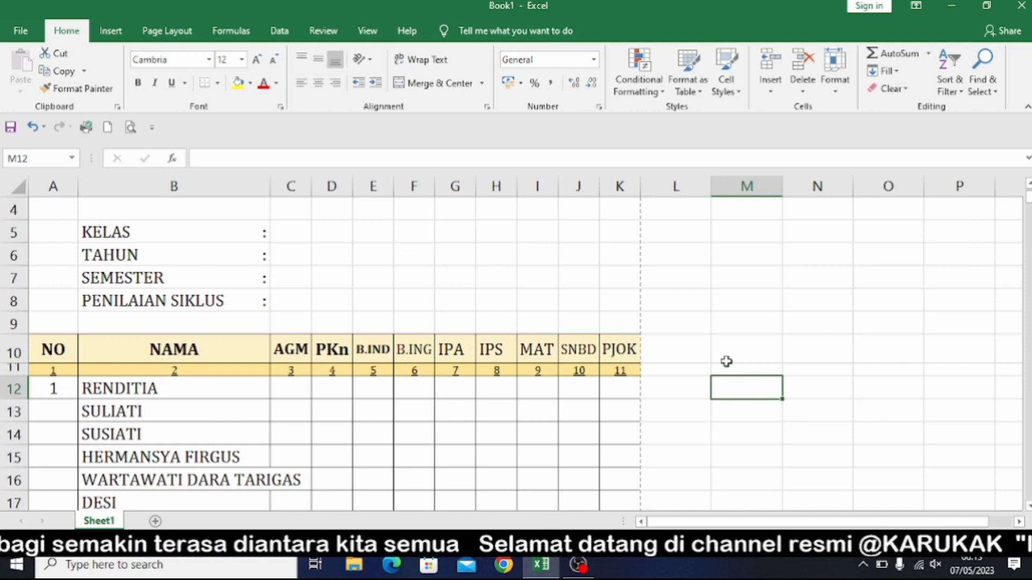
scroll(720, 363, down, 2)
scroll(719, 363, down, 7)
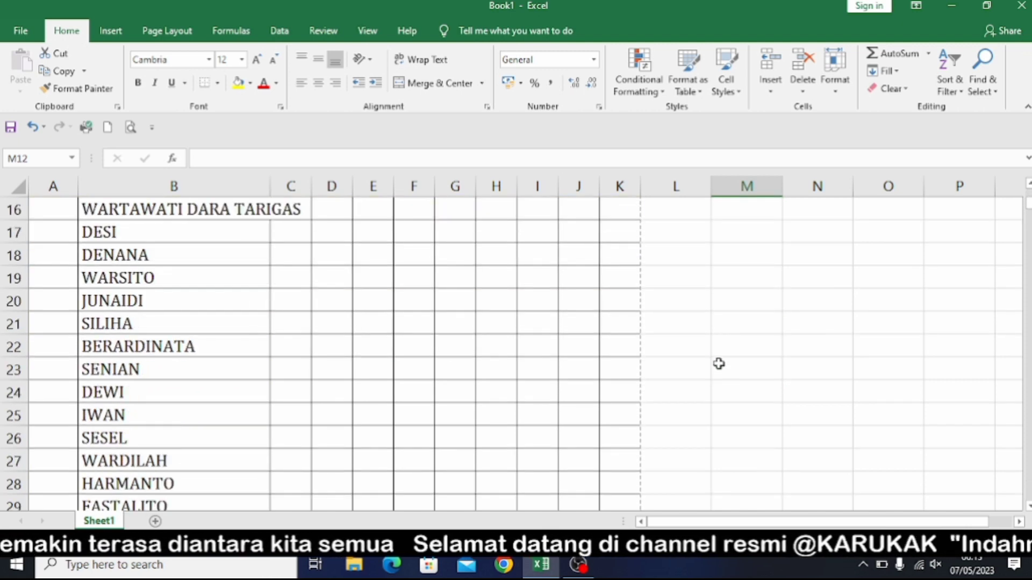
scroll(717, 369, down, 3)
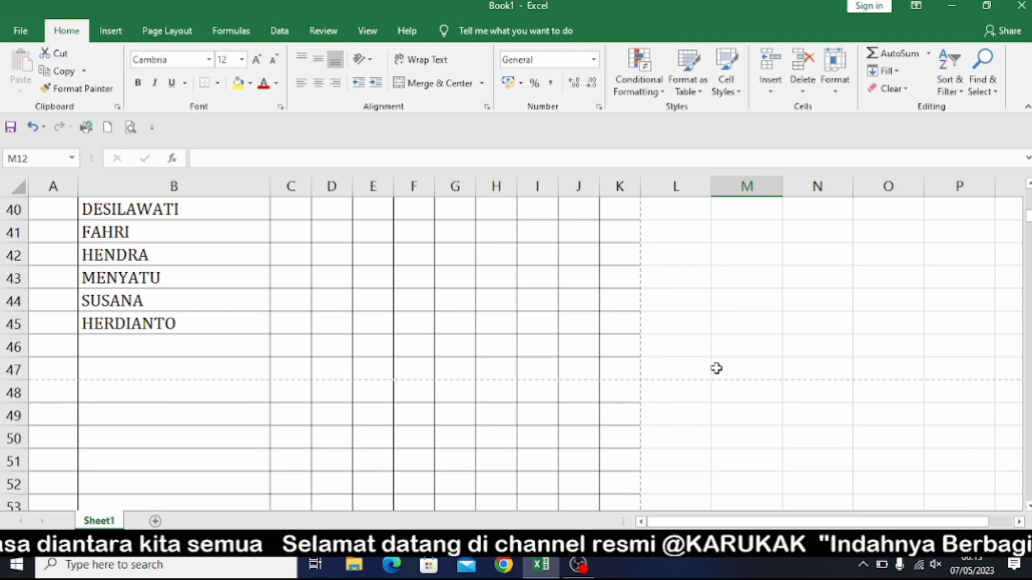
scroll(717, 368, up, 8)
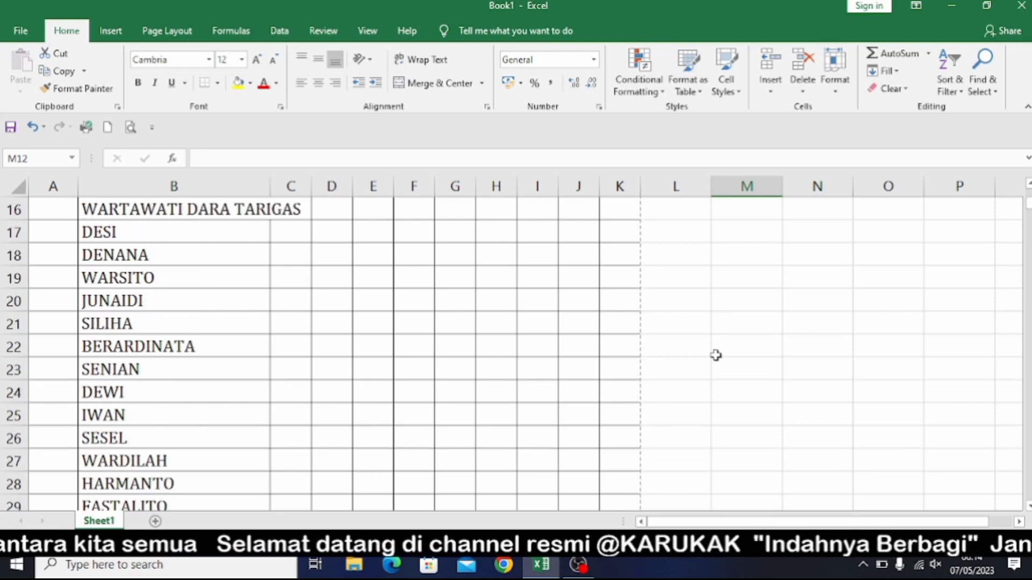
scroll(715, 355, up, 3)
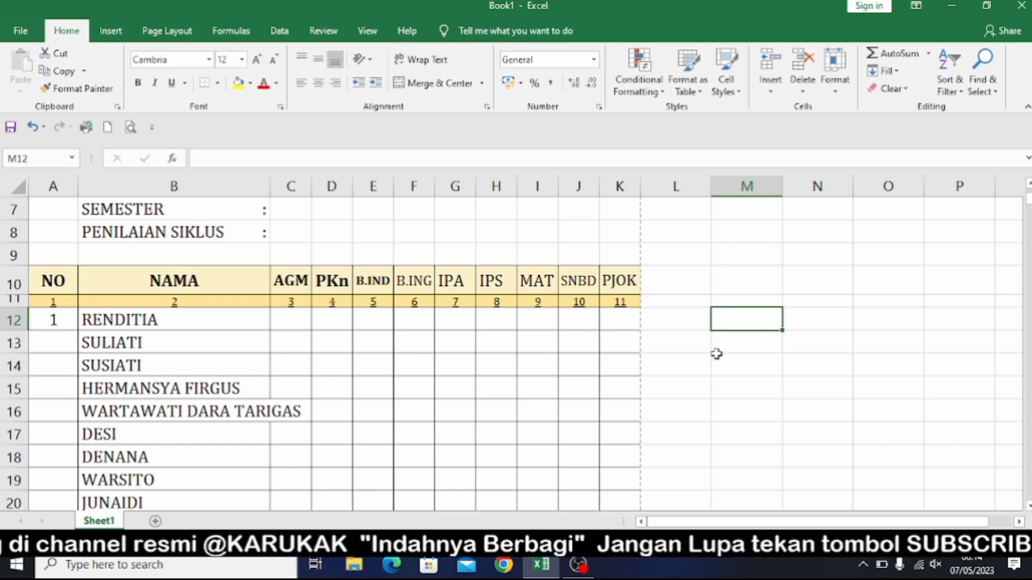
Colour the student names in B25:B26, B31 and B20 with a red font.
scroll(434, 405, down, 4)
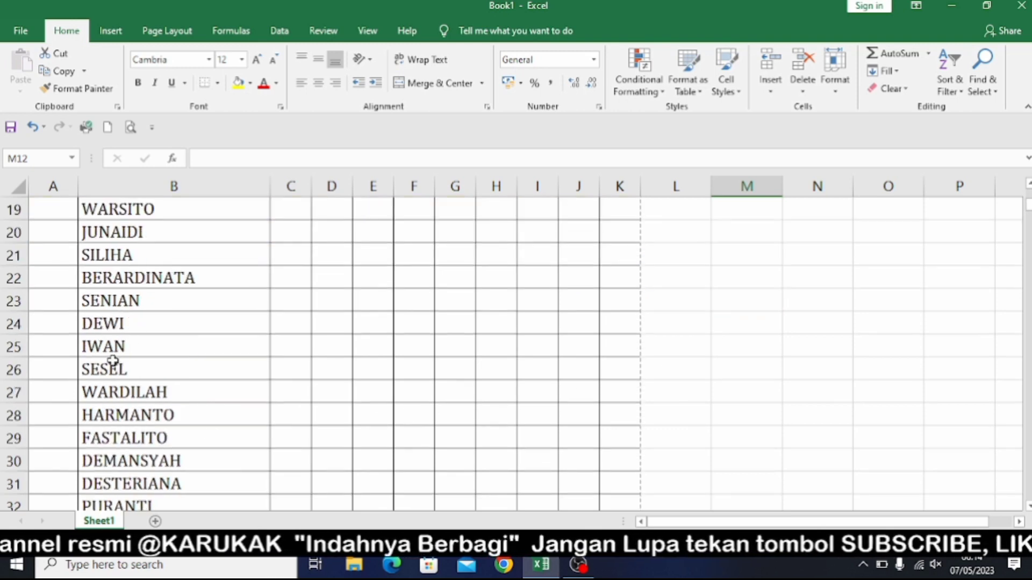
drag(113, 352, 112, 369)
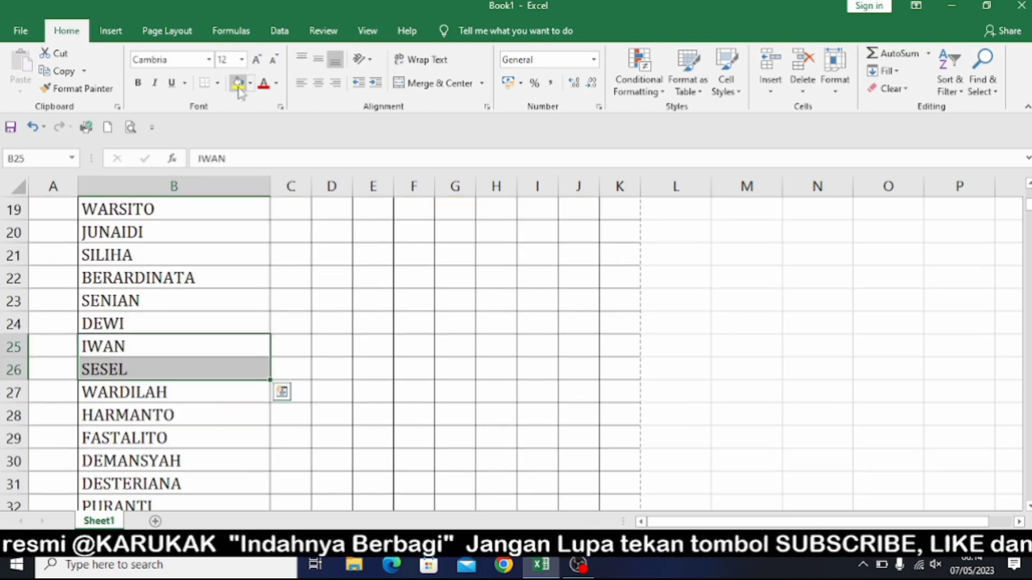
click(263, 84)
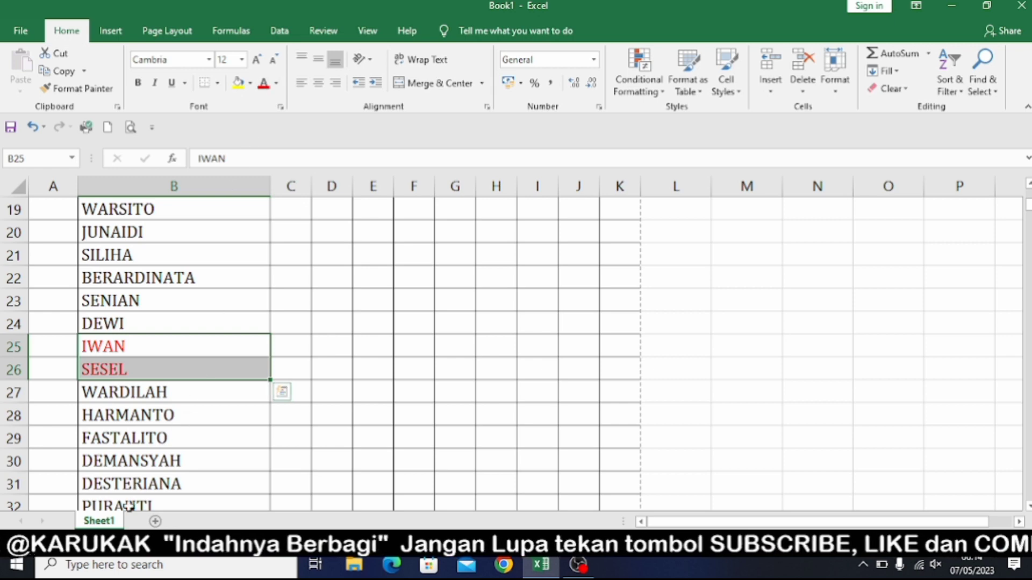
click(112, 482)
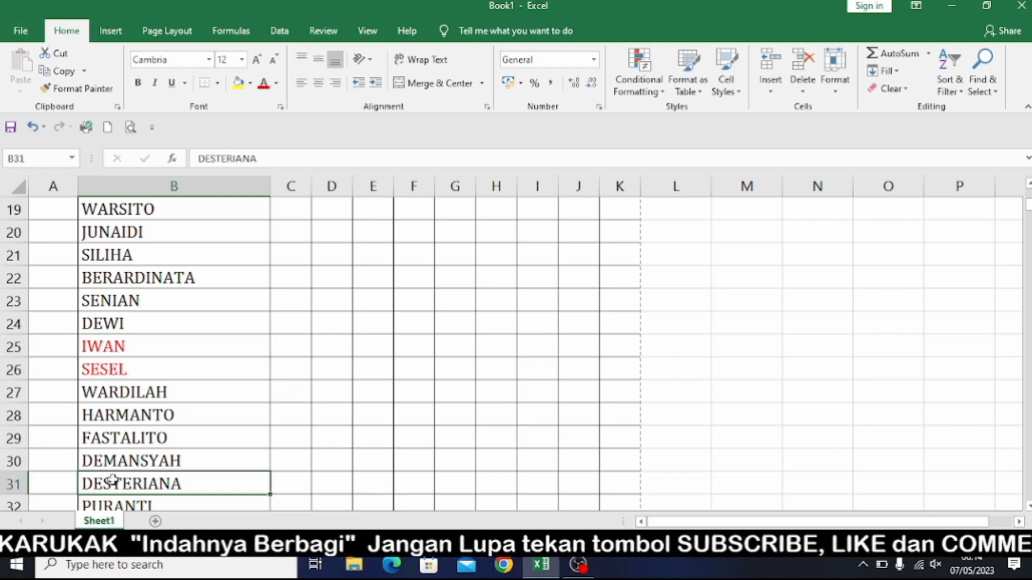
click(264, 84)
scroll(206, 312, up, 1)
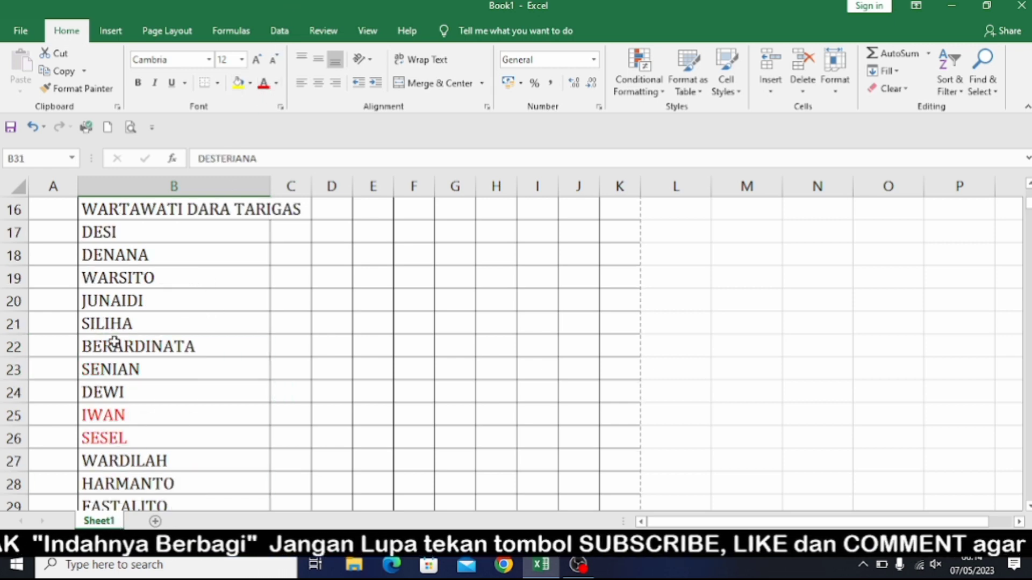
click(106, 294)
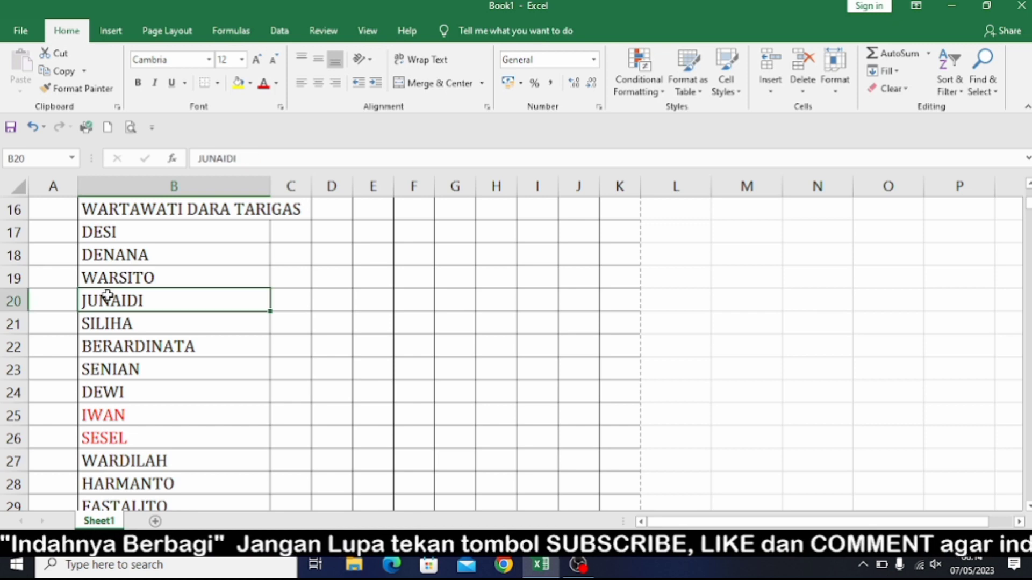
click(263, 84)
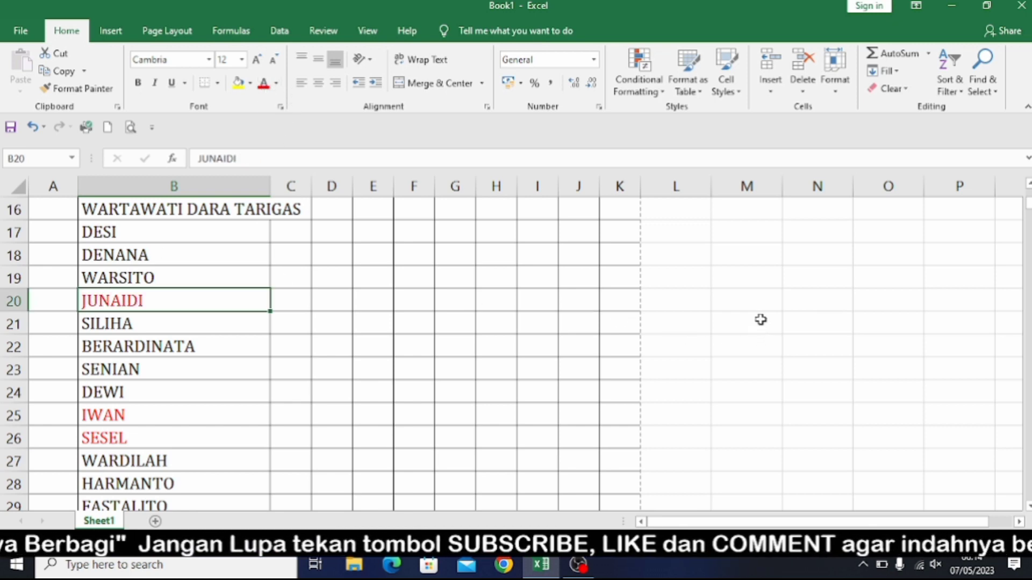
Clear cell A12 in the NO column and write the formula =ROWS(A12:A12) in it.
scroll(760, 319, up, 2)
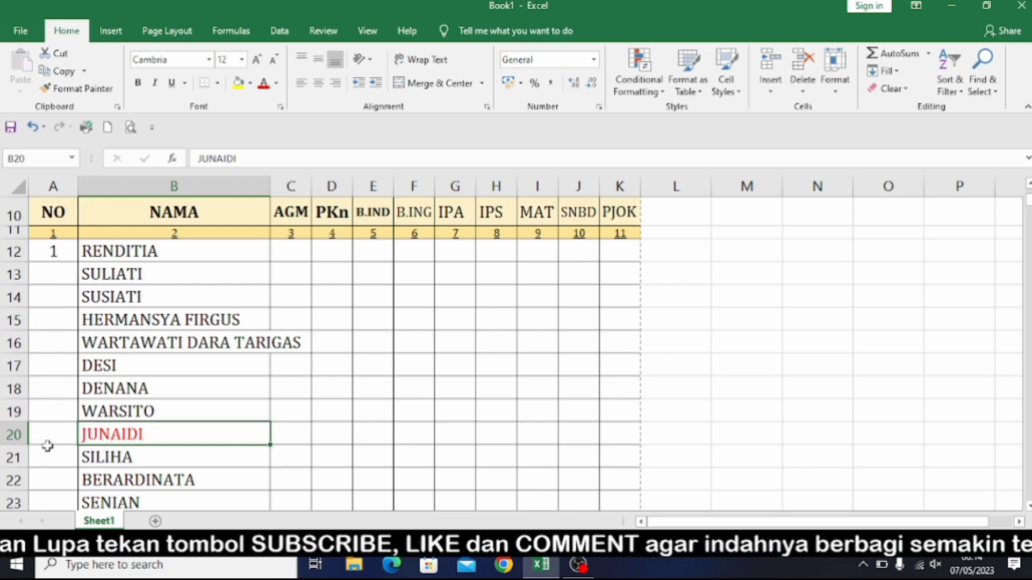
scroll(143, 435, down, 4)
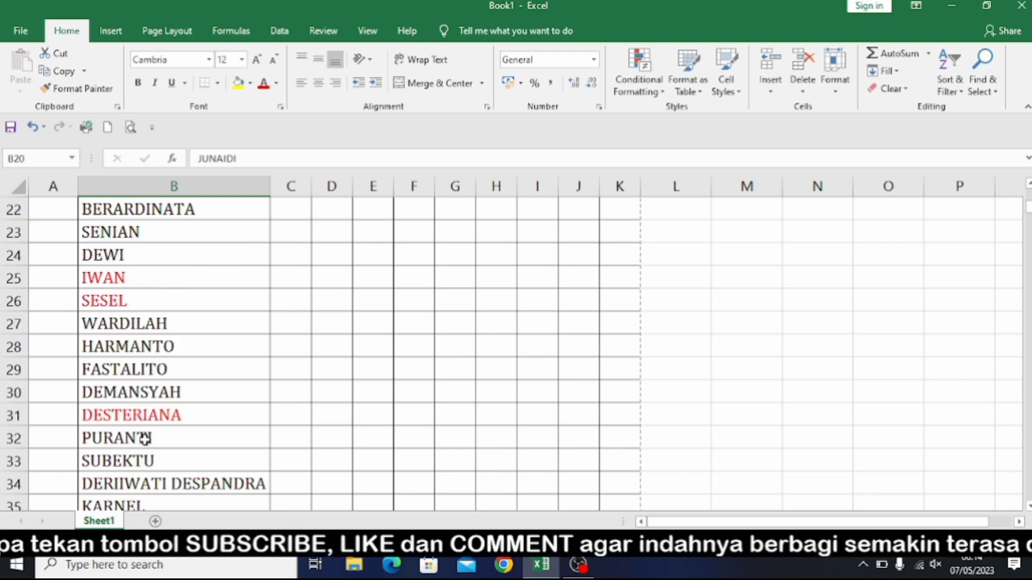
scroll(144, 438, up, 4)
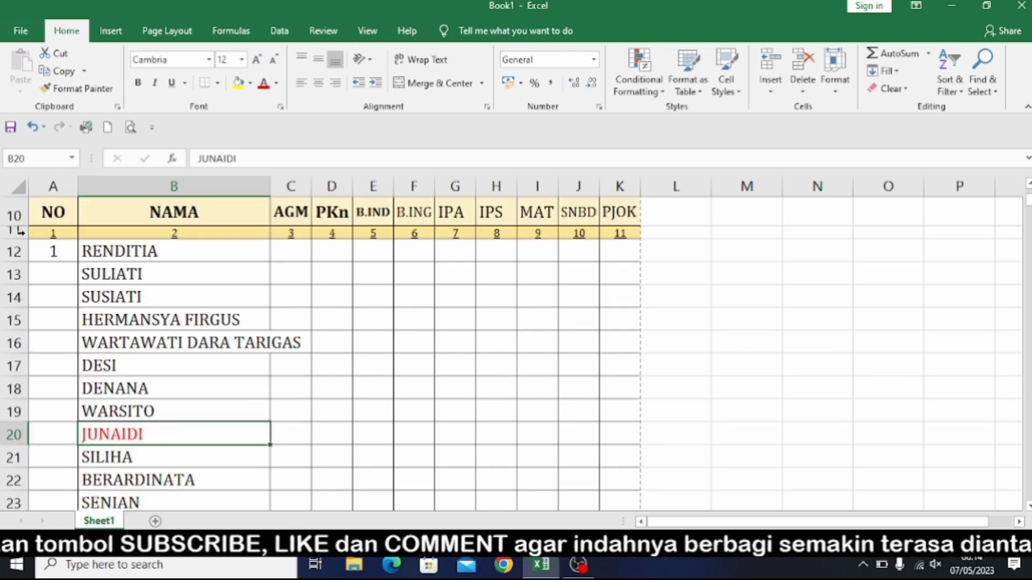
click(59, 250)
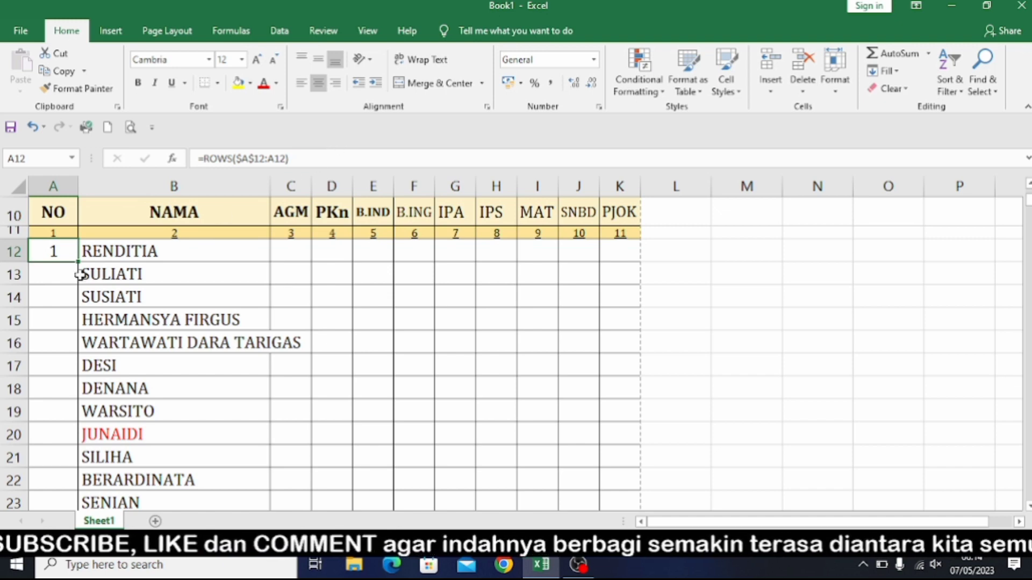
key(Delete)
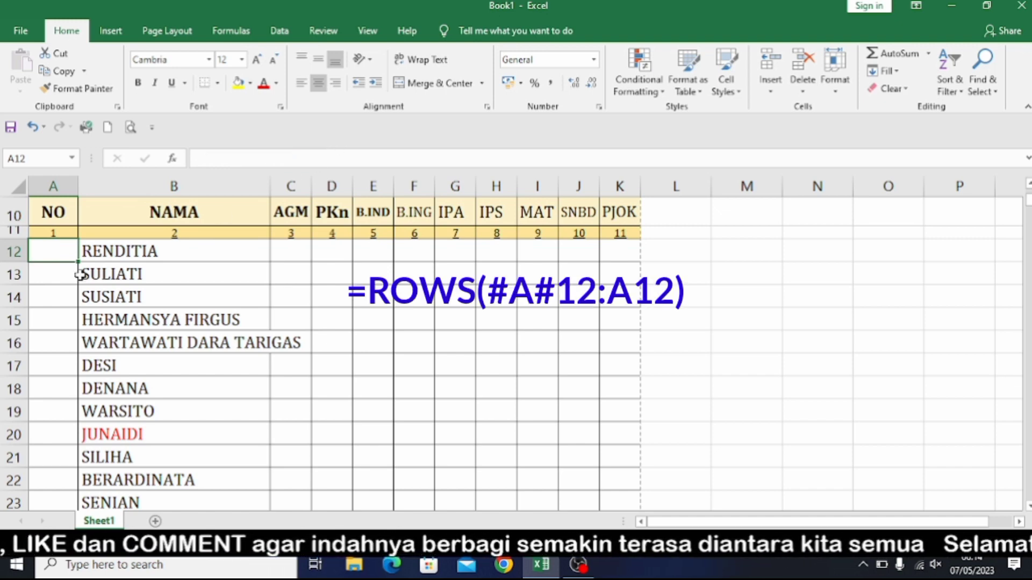
text(=ROWS)
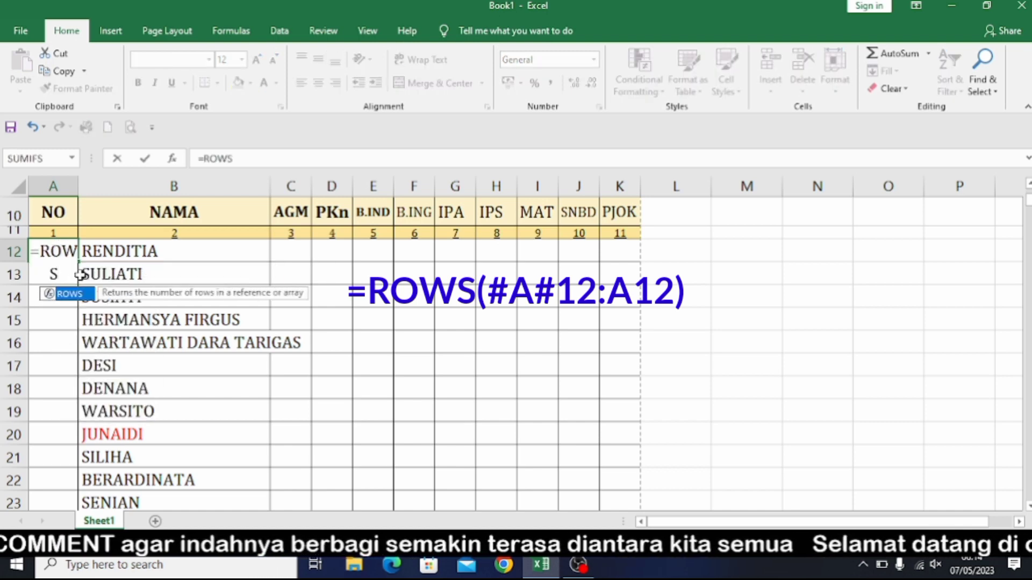
text(()
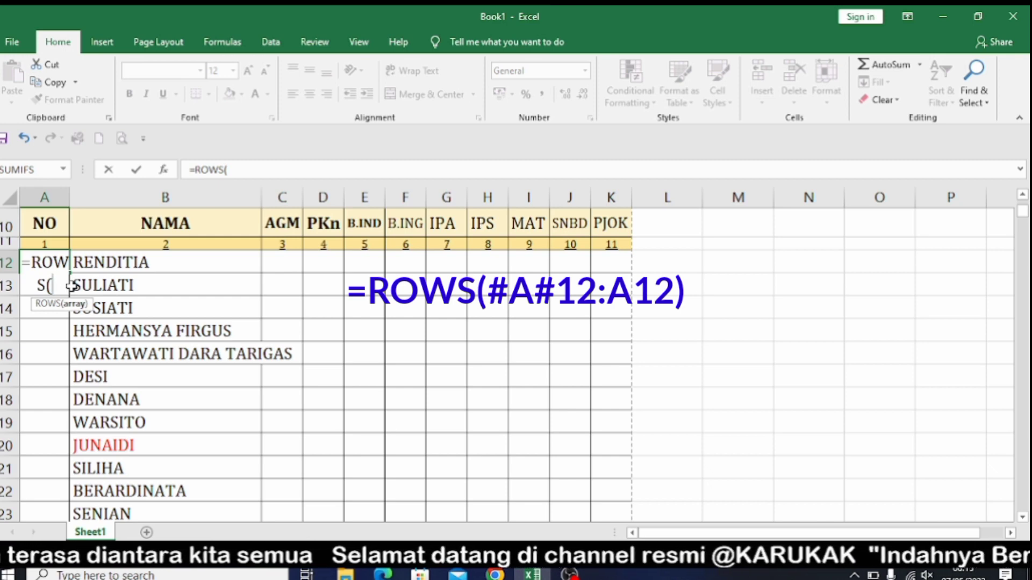
text(A12)
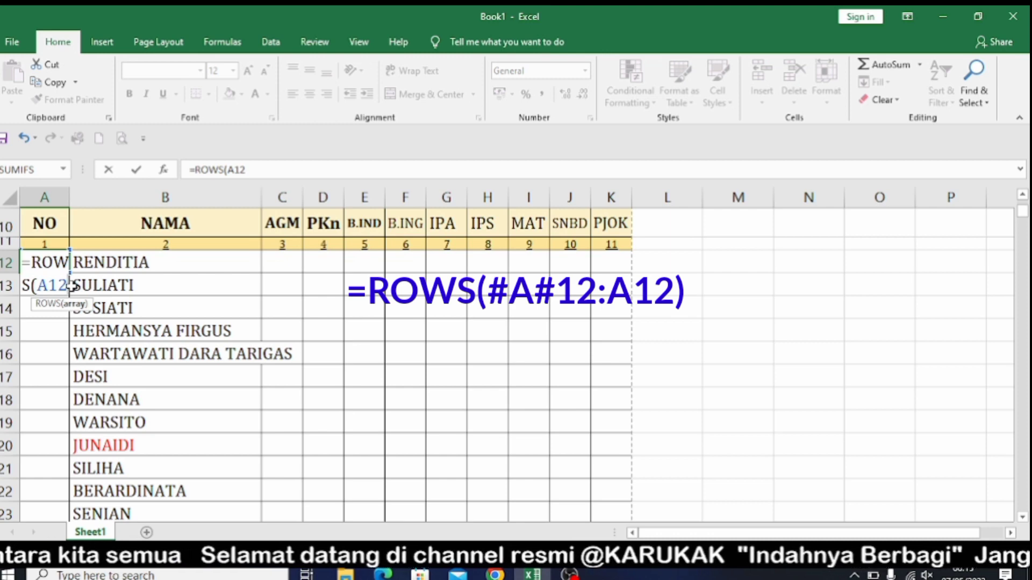
text(:)
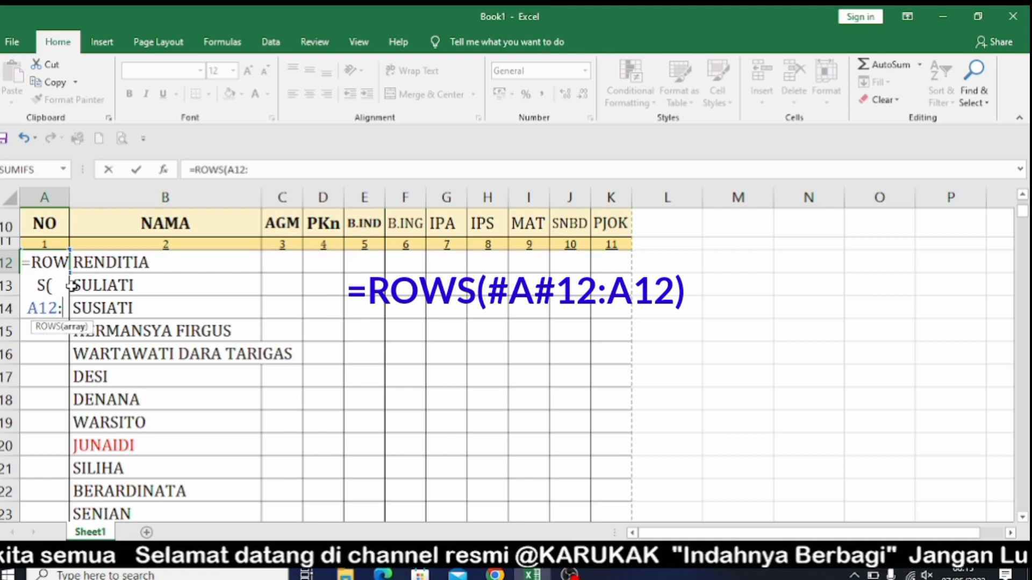
text(A)
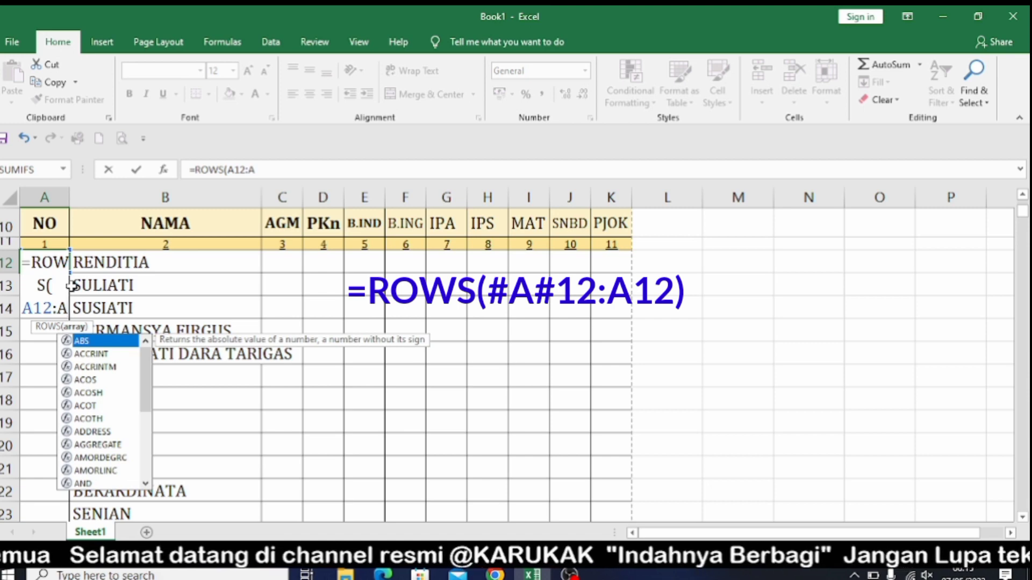
text(12)
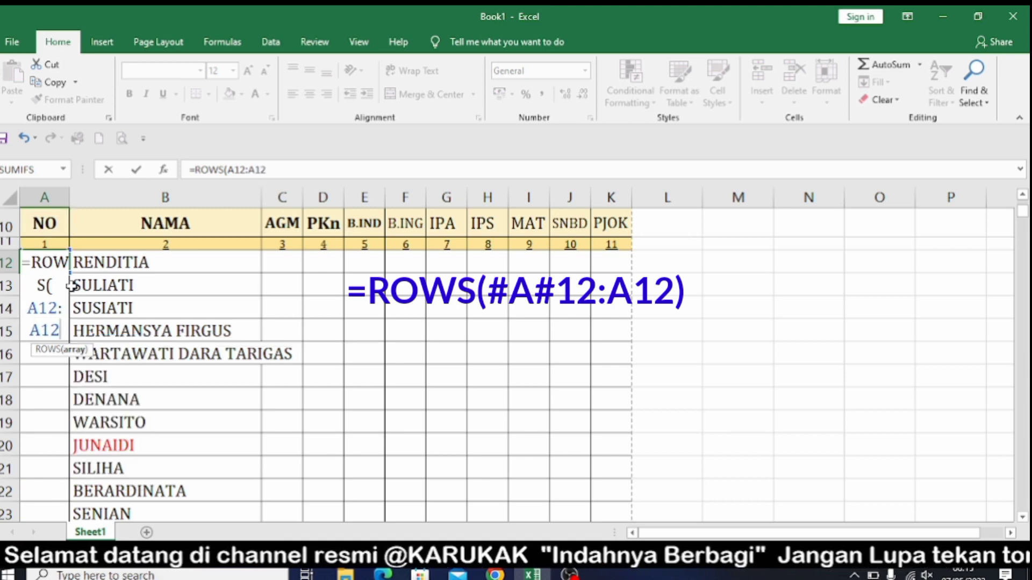
text())
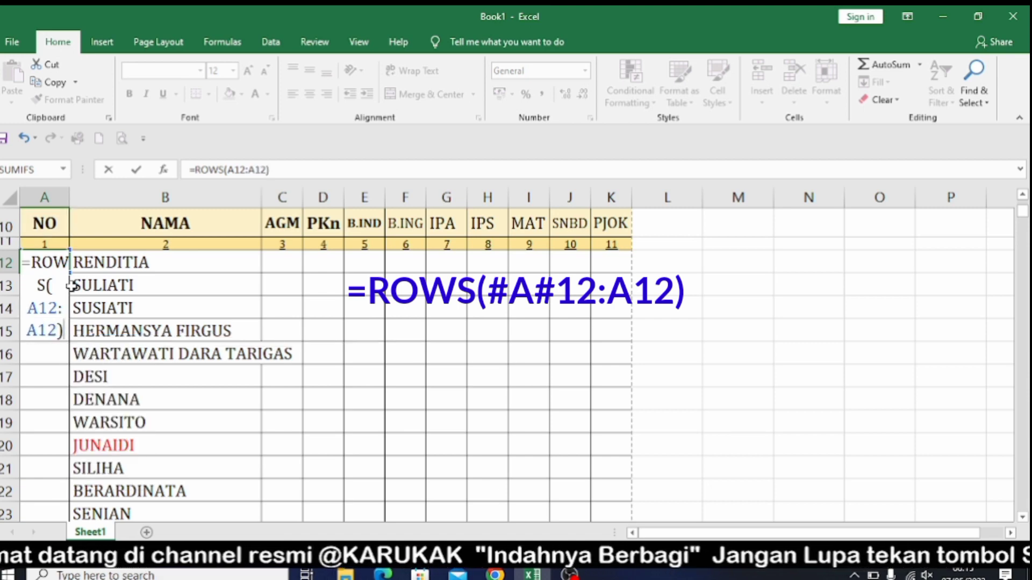
Make the first reference in the A12 formula absolute, giving =ROWS($A$12:A12), and enter it.
click(36, 308)
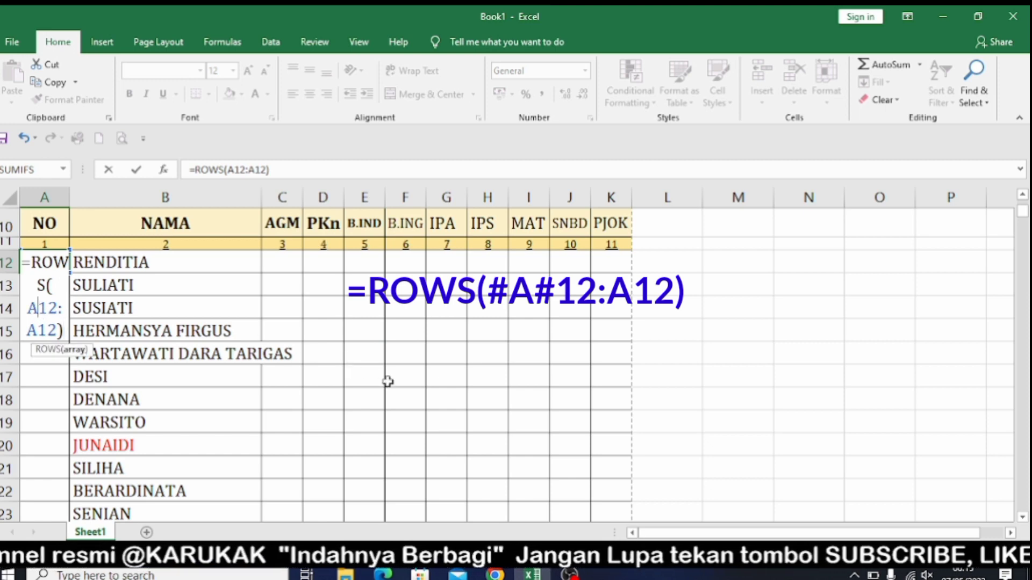
key(F4)
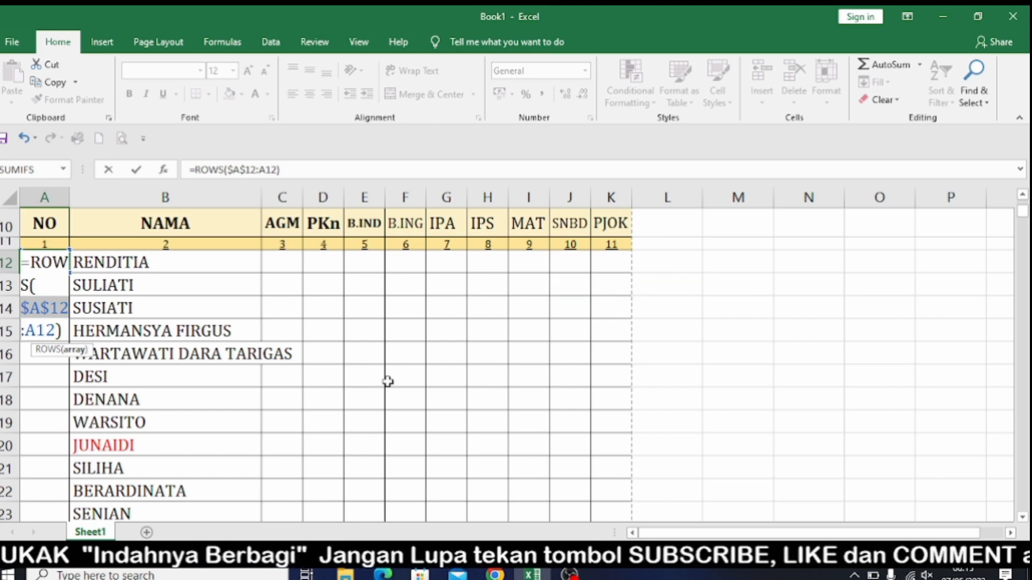
key(Return)
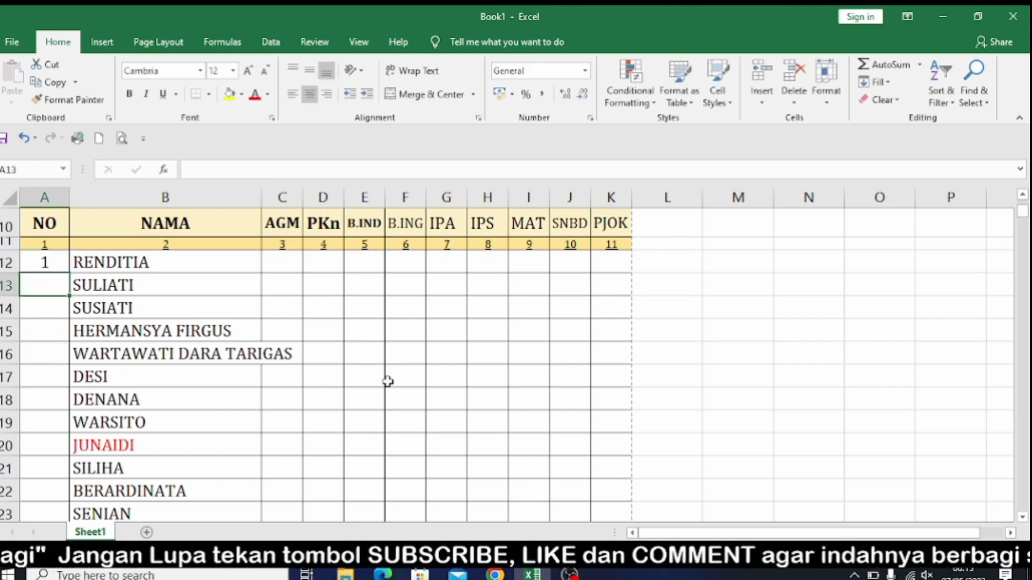
Fill the ROWS formula from A12 down the NO column to the last student in row 45.
click(56, 261)
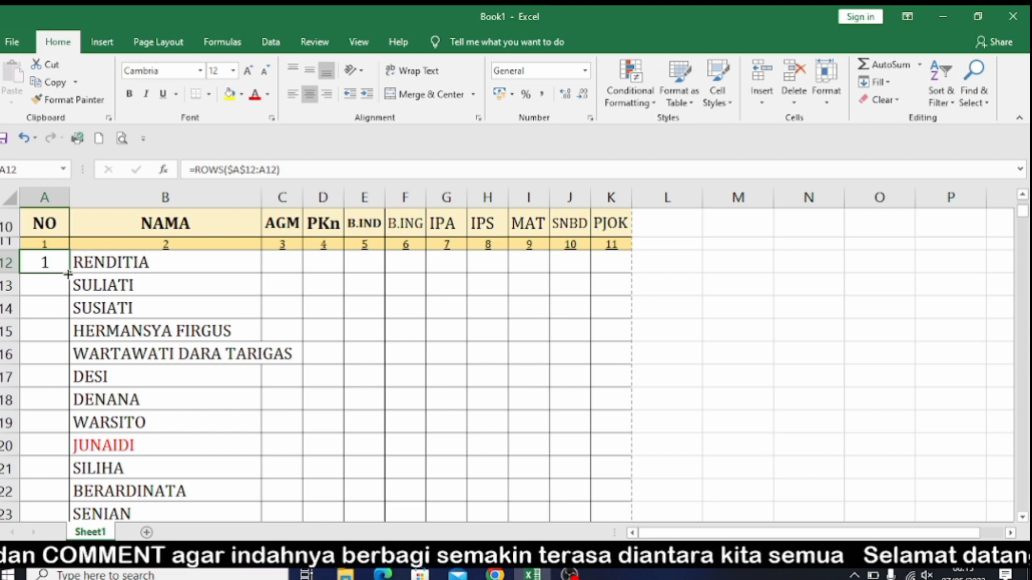
double_click(68, 274)
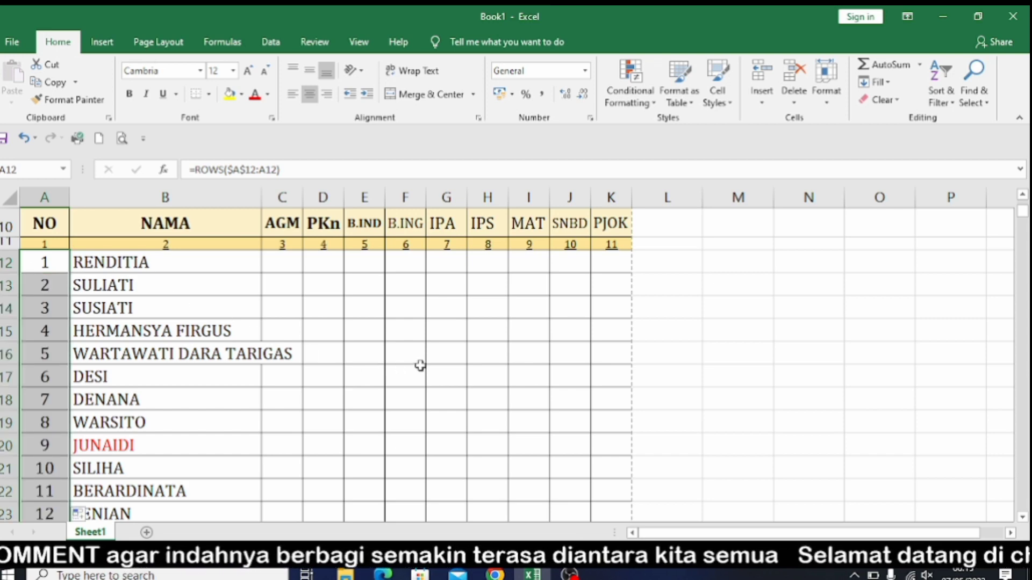
scroll(418, 366, down, 4)
scroll(418, 365, down, 6)
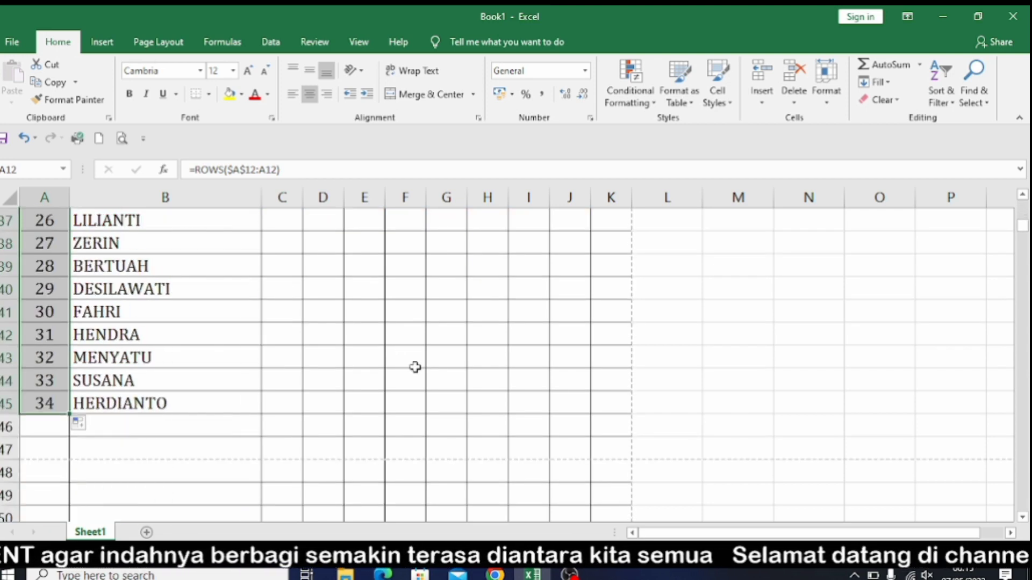
scroll(415, 367, up, 7)
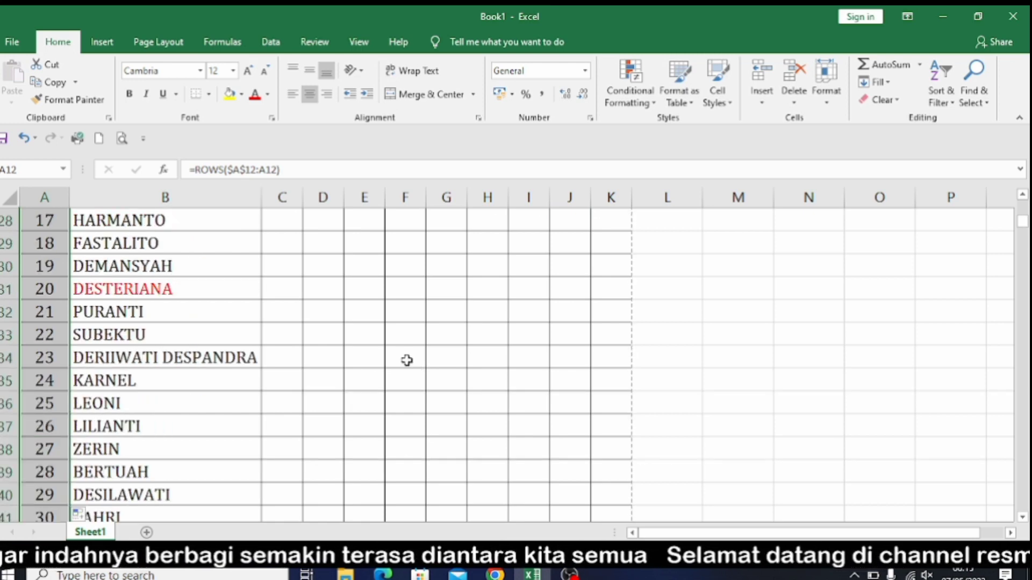
scroll(407, 360, up, 5)
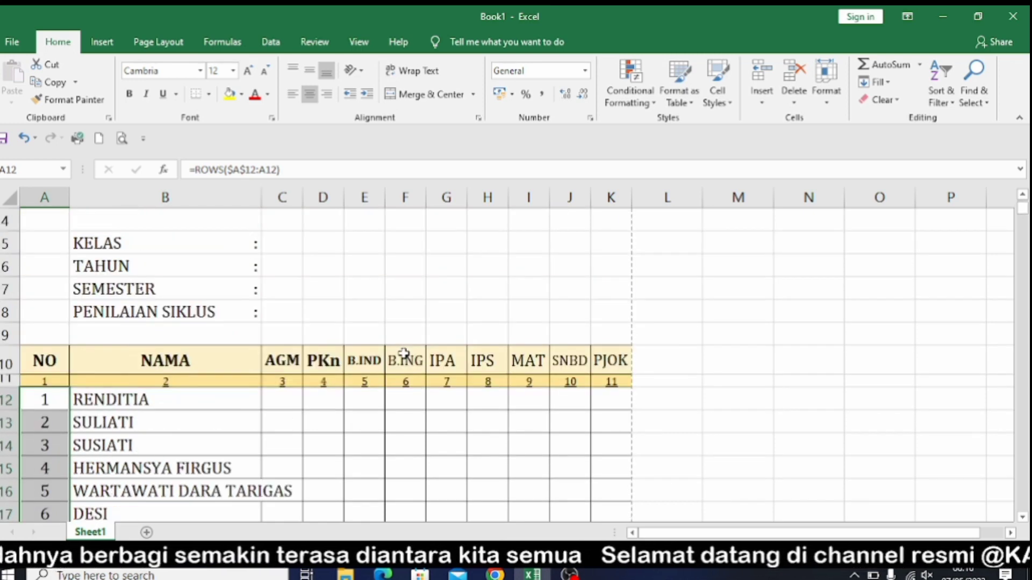
Check the numbering down the NO column and inspect the formulas in cells A30 to A33.
scroll(395, 356, down, 2)
scroll(400, 367, down, 1)
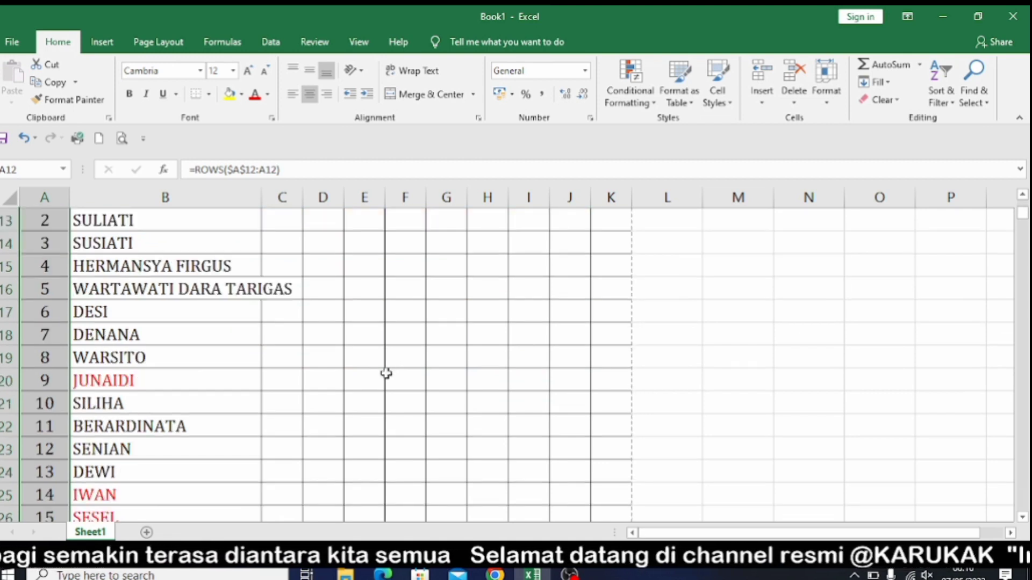
scroll(386, 374, down, 2)
scroll(385, 374, down, 1)
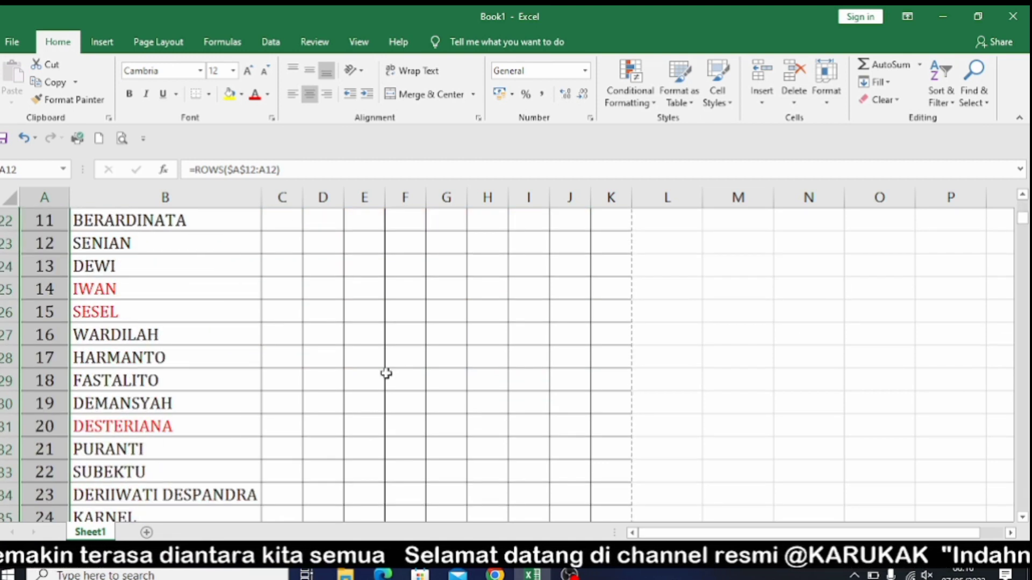
scroll(386, 374, down, 1)
click(47, 337)
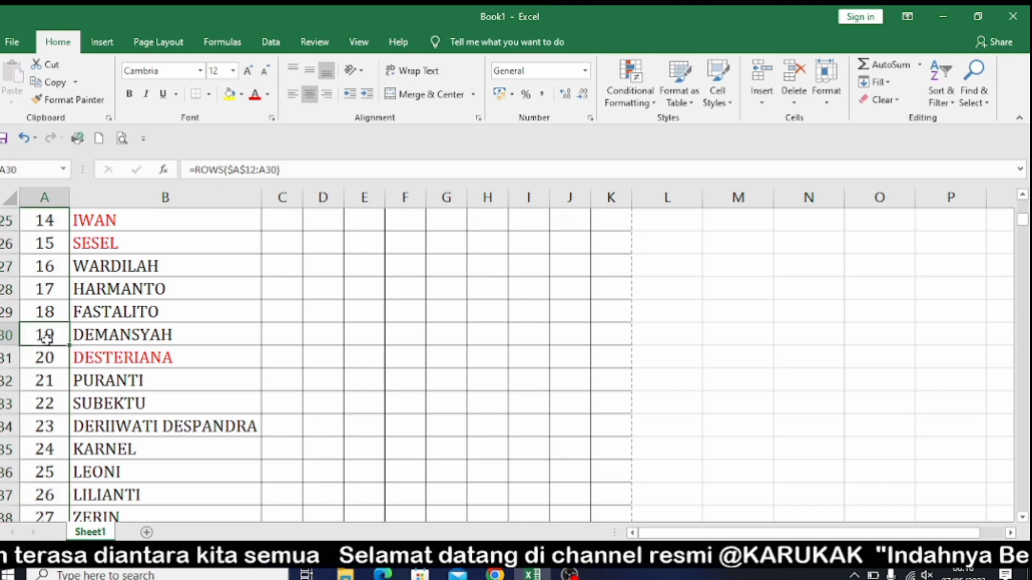
click(50, 356)
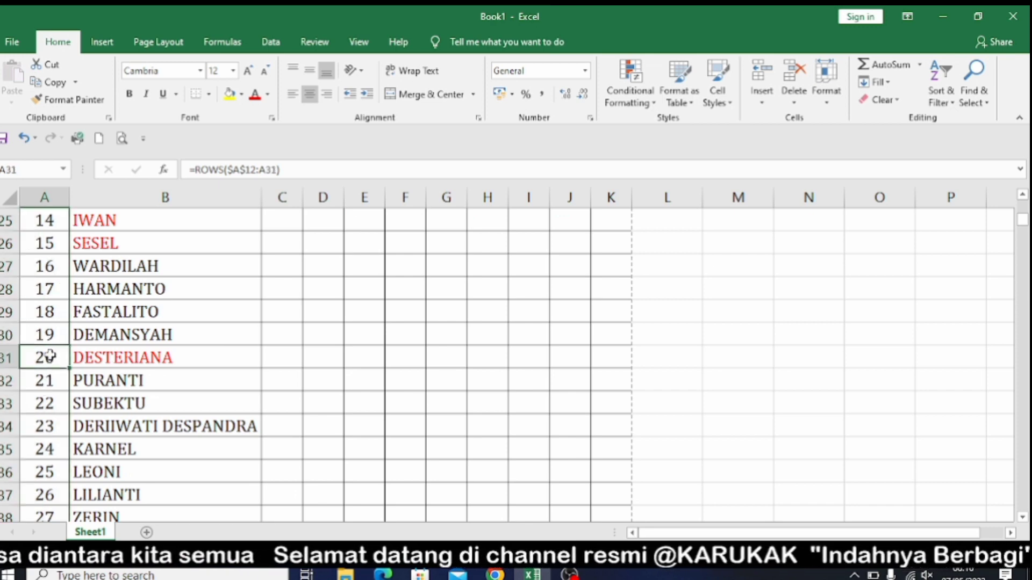
click(42, 382)
click(38, 402)
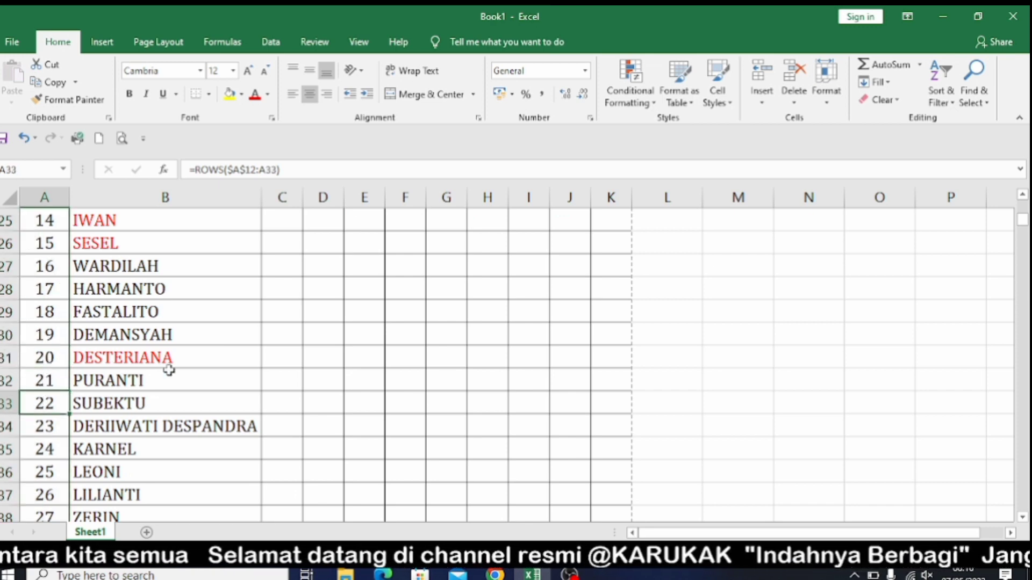
scroll(263, 349, up, 3)
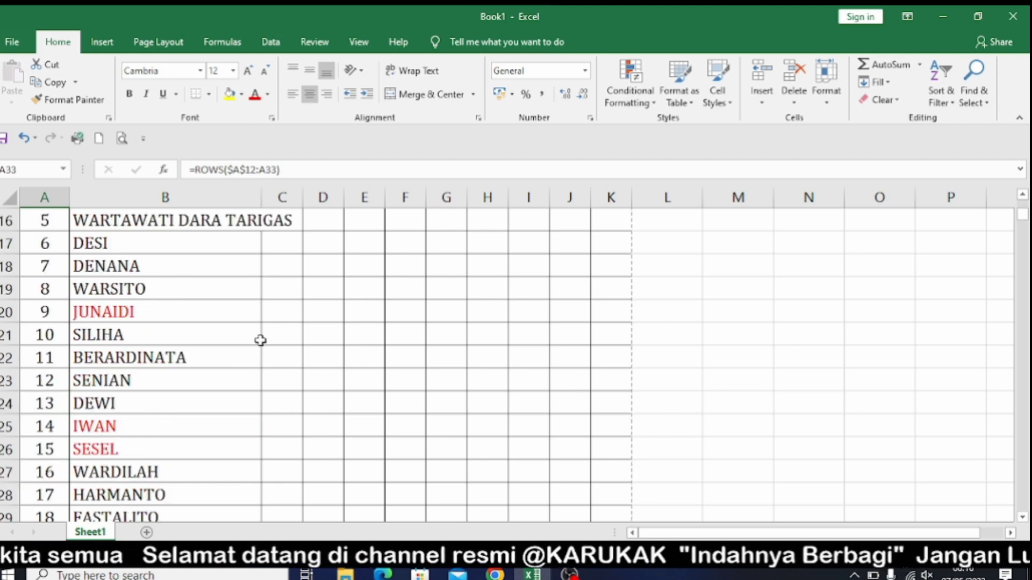
scroll(260, 340, up, 1)
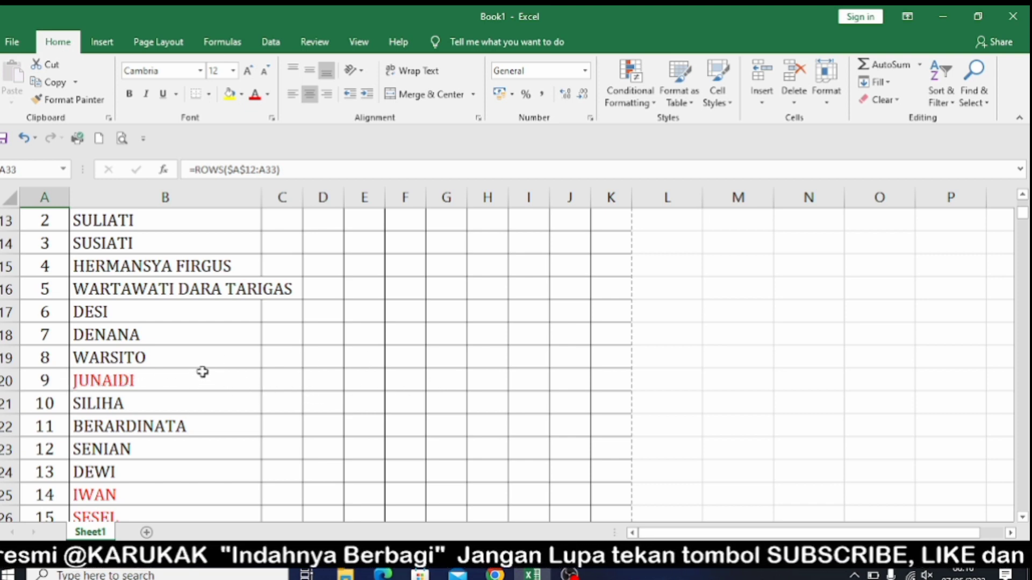
scroll(202, 371, up, 1)
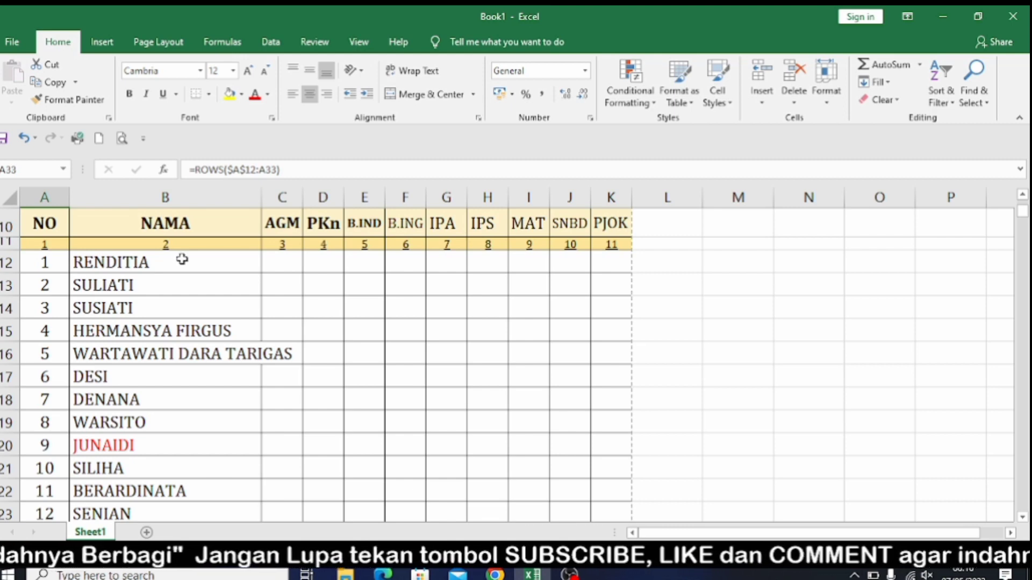
Sort the student names from B12 down to row 45 from A to Z, expanding the selection to the adjacent data.
drag(183, 260, 161, 338)
scroll(179, 329, up, 9)
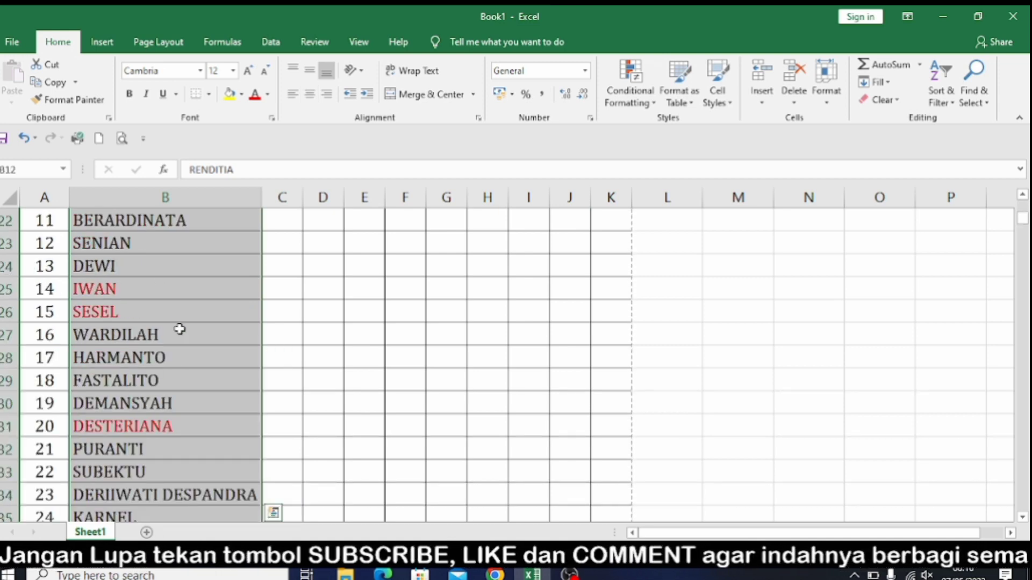
scroll(179, 329, up, 3)
scroll(179, 325, down, 1)
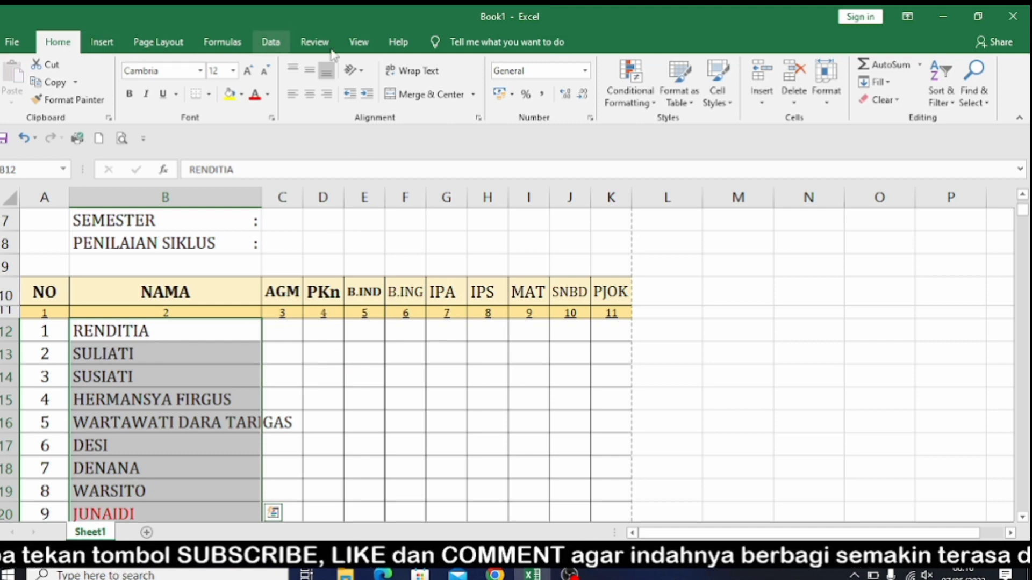
click(942, 75)
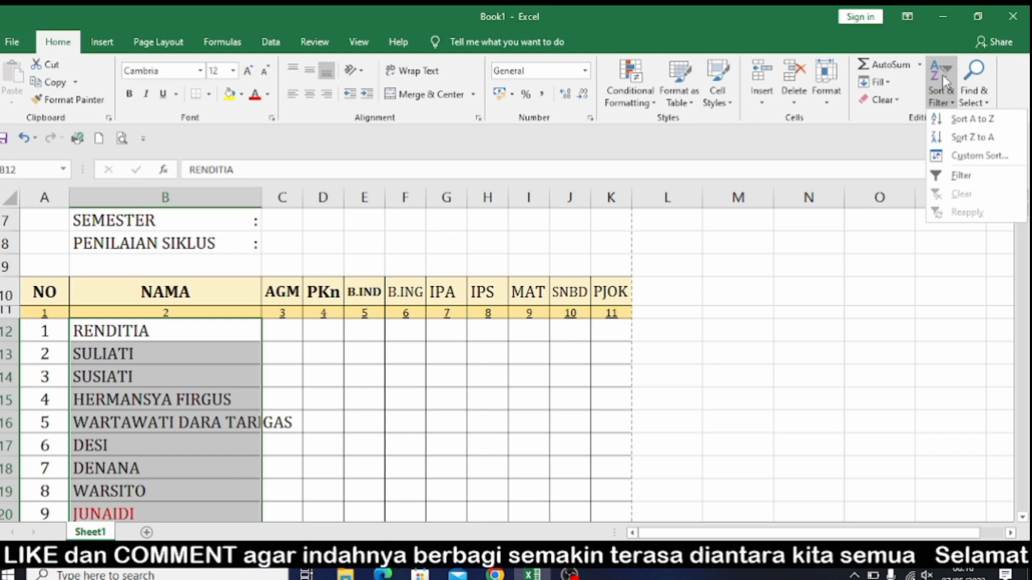
click(969, 119)
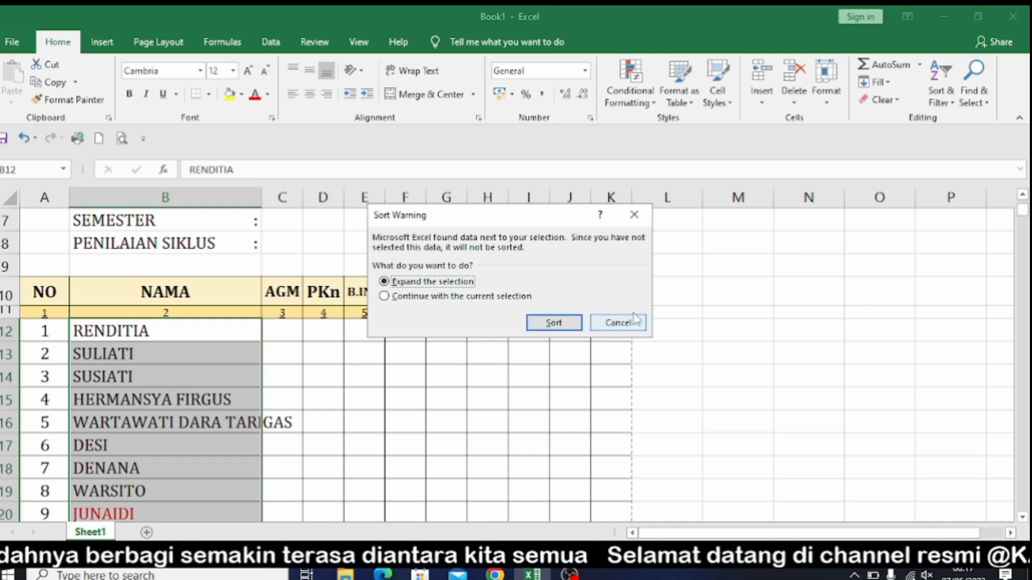
click(554, 324)
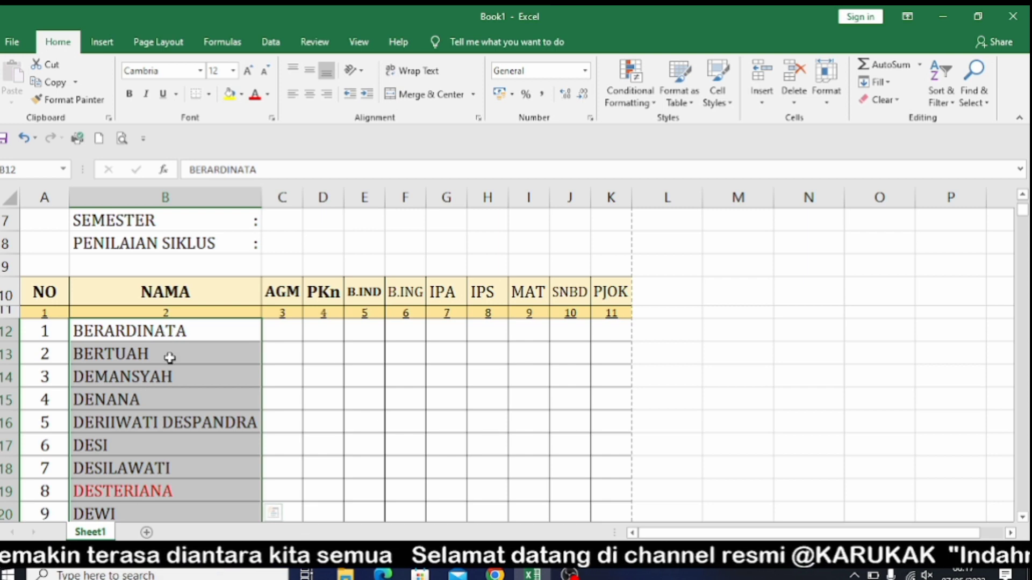
Look through the sorted names and their numbering from row 12 to row 45, and clear the range selection.
scroll(168, 355, down, 1)
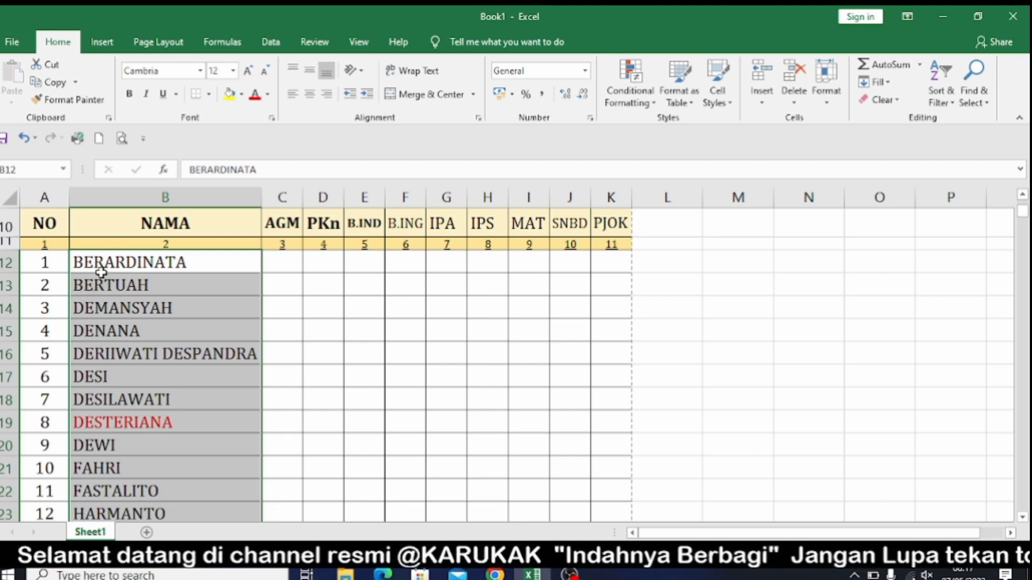
scroll(97, 294, down, 6)
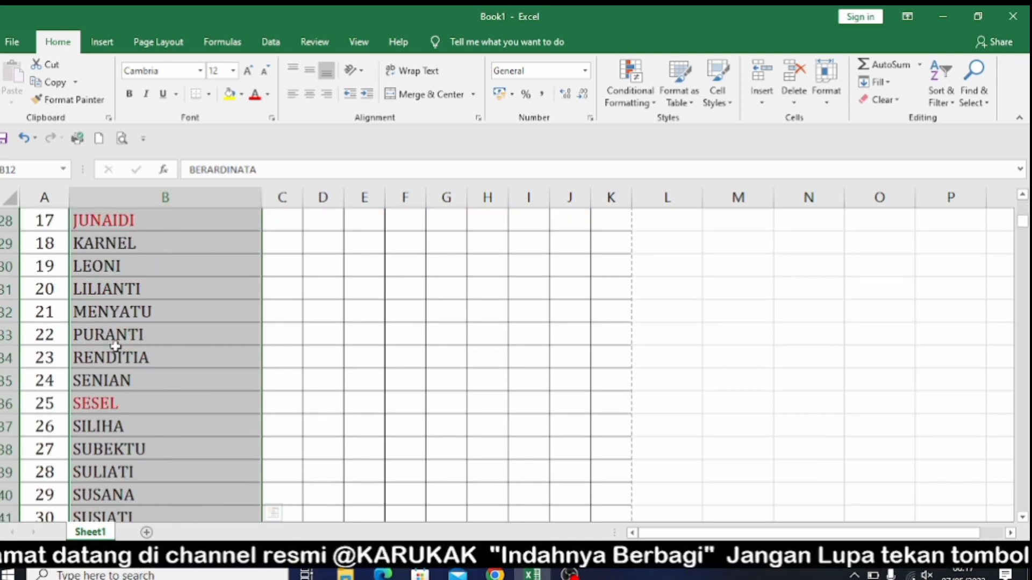
scroll(115, 346, down, 3)
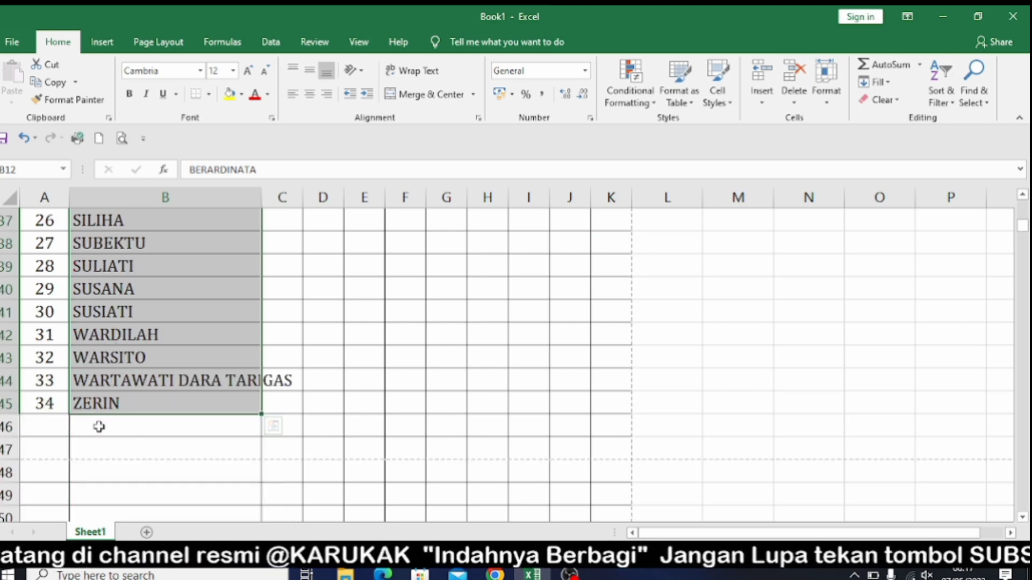
scroll(140, 349, up, 5)
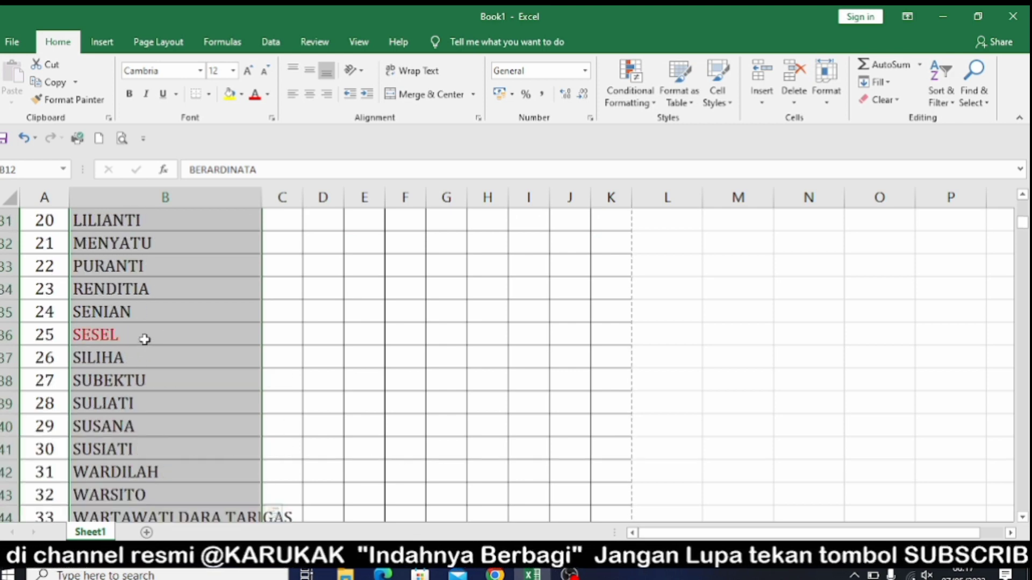
scroll(144, 335, up, 5)
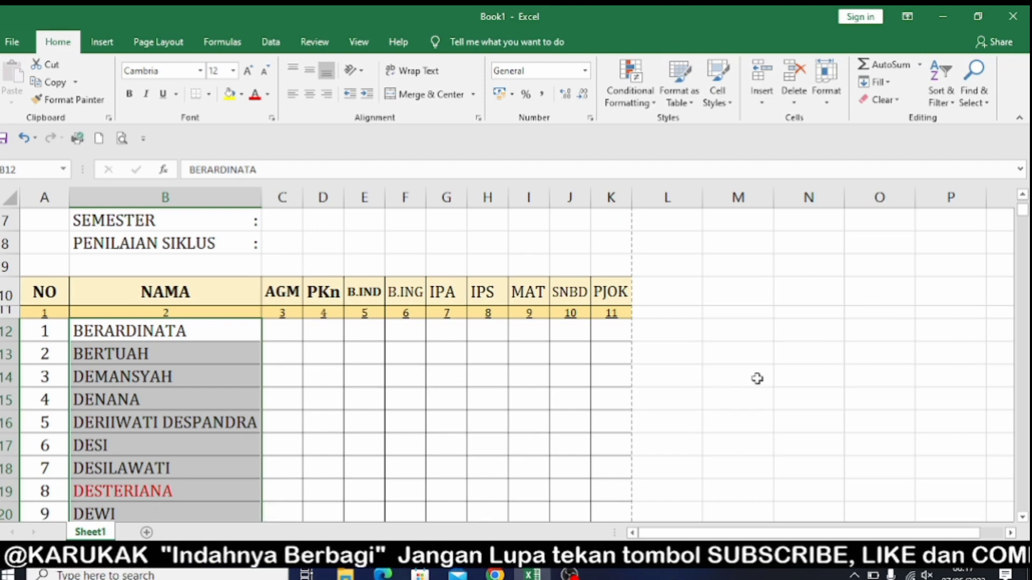
click(785, 353)
Delete the entire row 19, which holds the first red-marked student.
scroll(772, 354, down, 1)
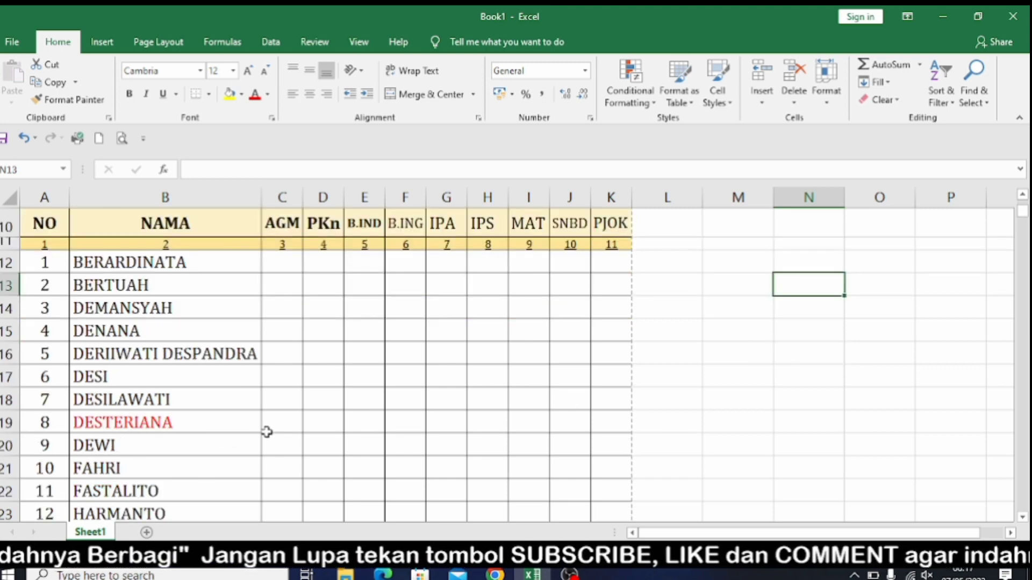
scroll(274, 430, down, 4)
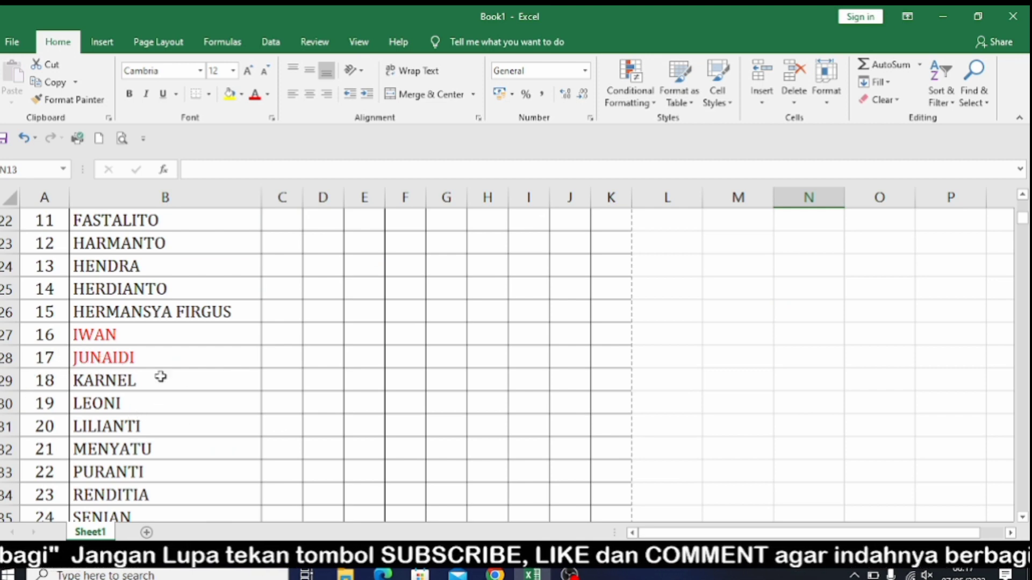
scroll(187, 348, up, 2)
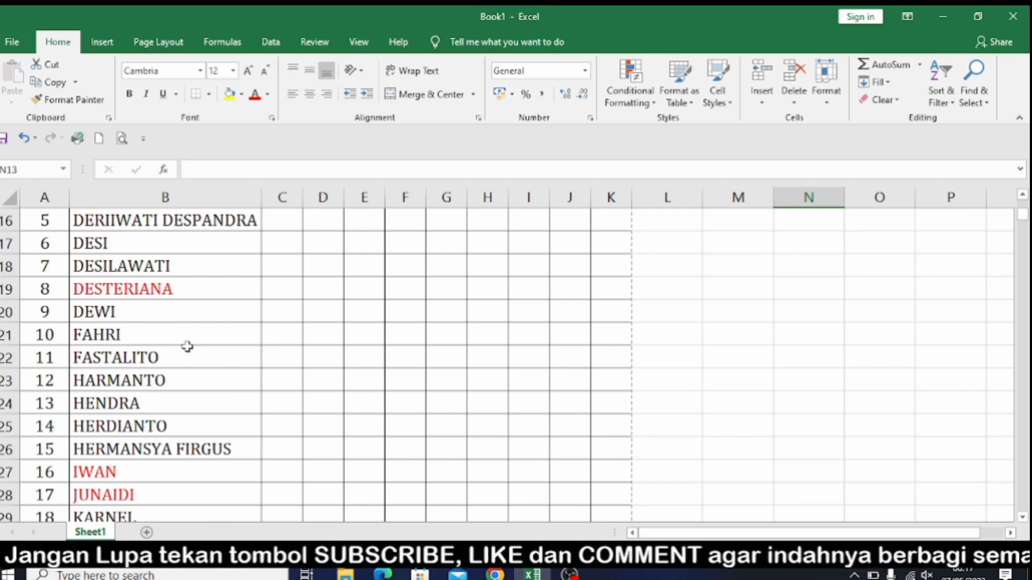
click(5, 289)
right_click(5, 290)
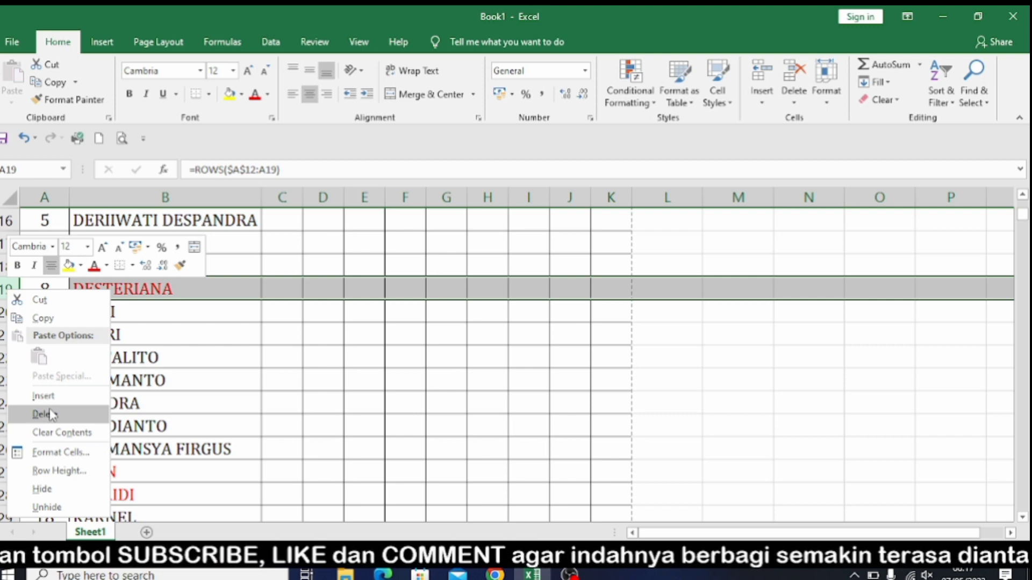
click(232, 310)
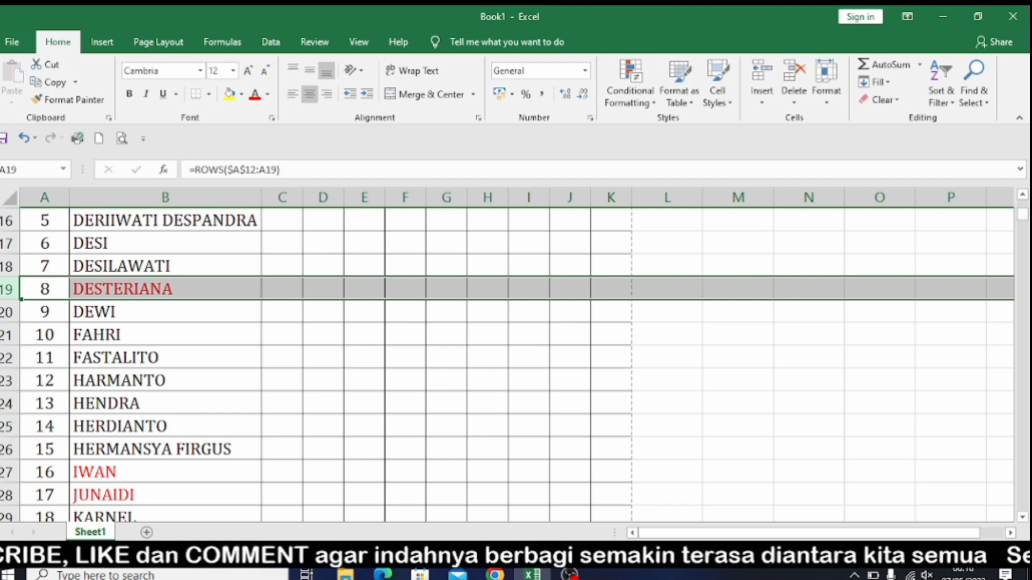
right_click(4, 290)
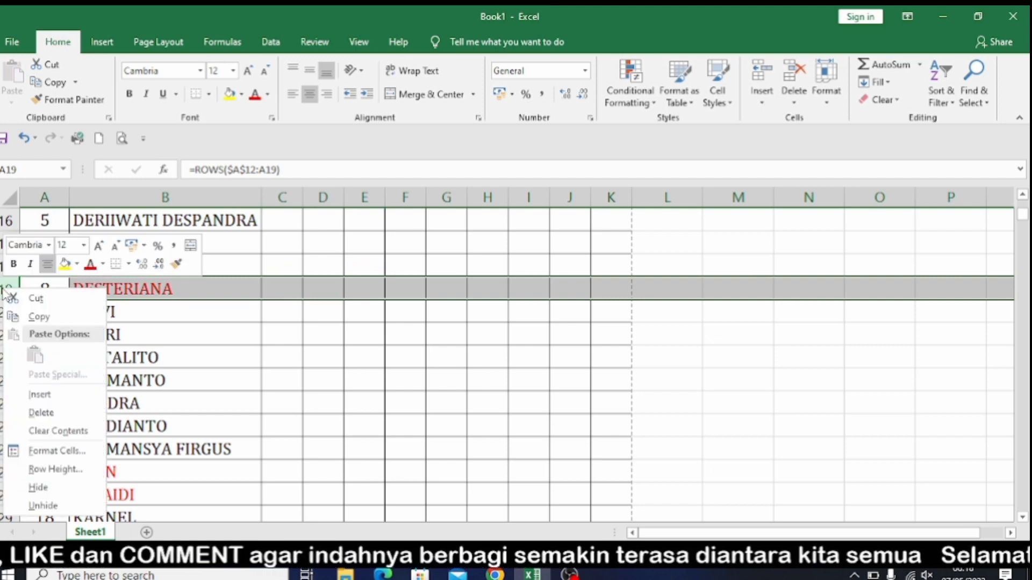
click(41, 413)
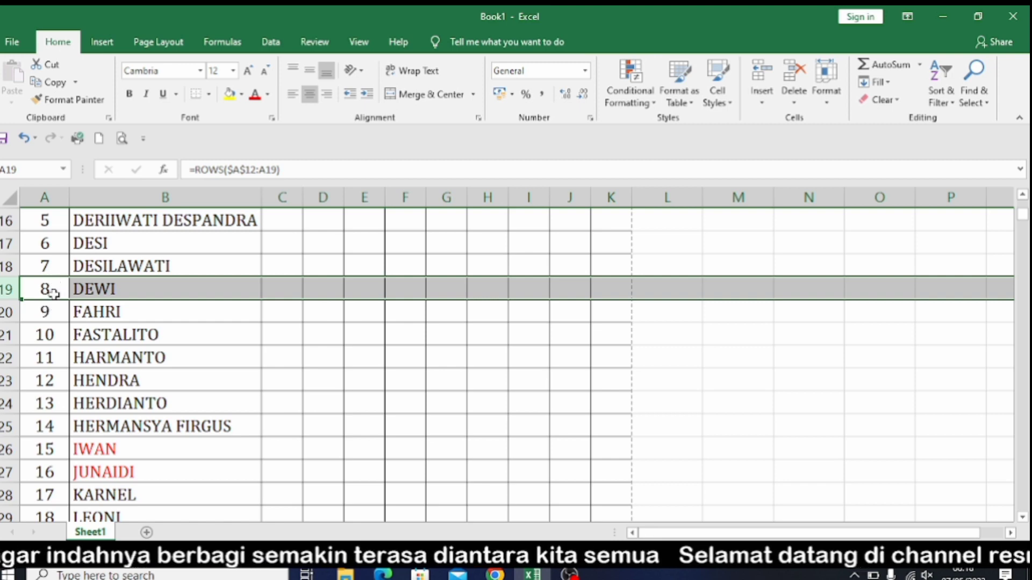
Delete rows 26 and 27 together, which hold the two adjacent red-marked students.
scroll(215, 372, down, 1)
scroll(206, 376, down, 1)
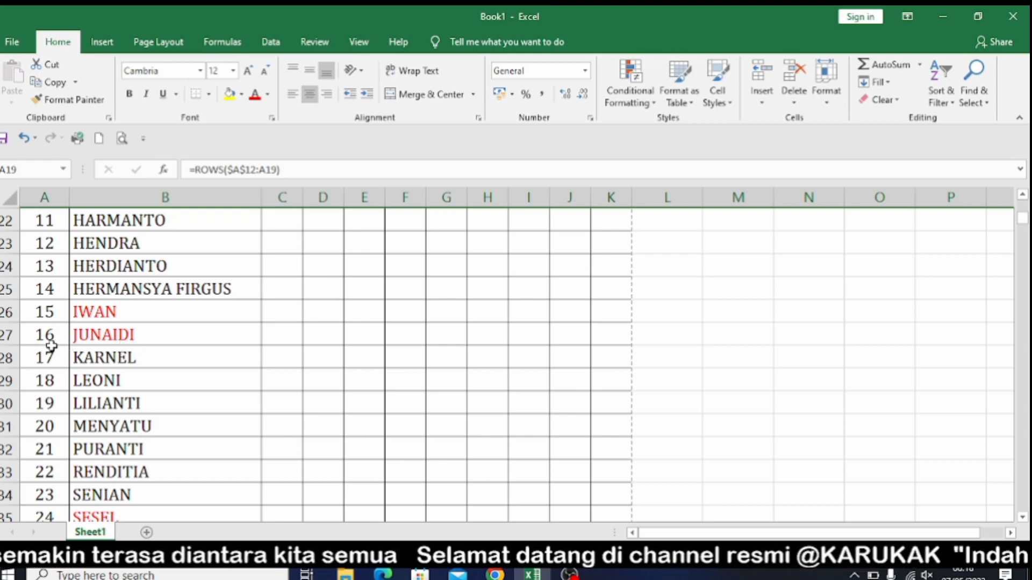
click(3, 310)
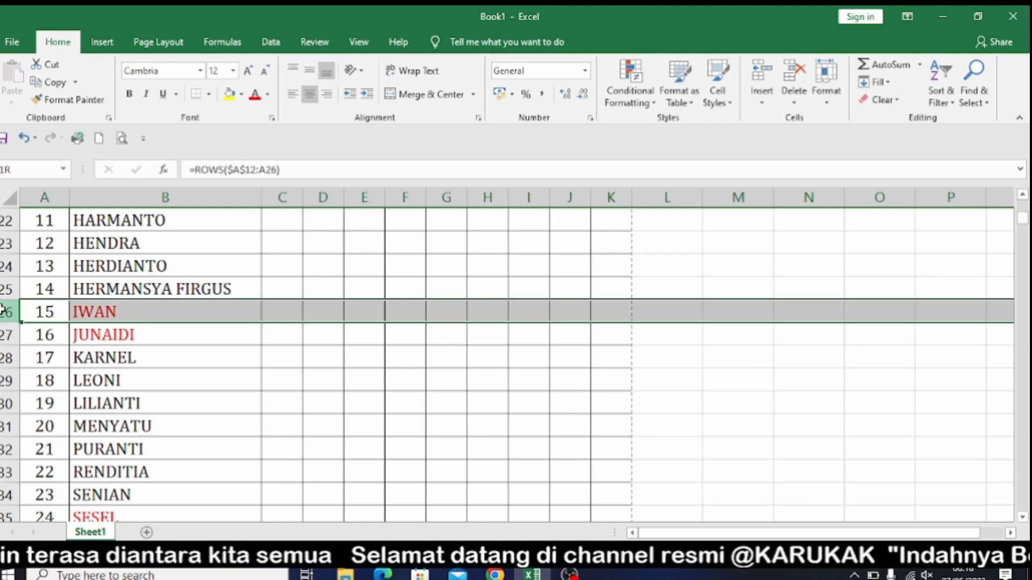
drag(2, 311, 4, 334)
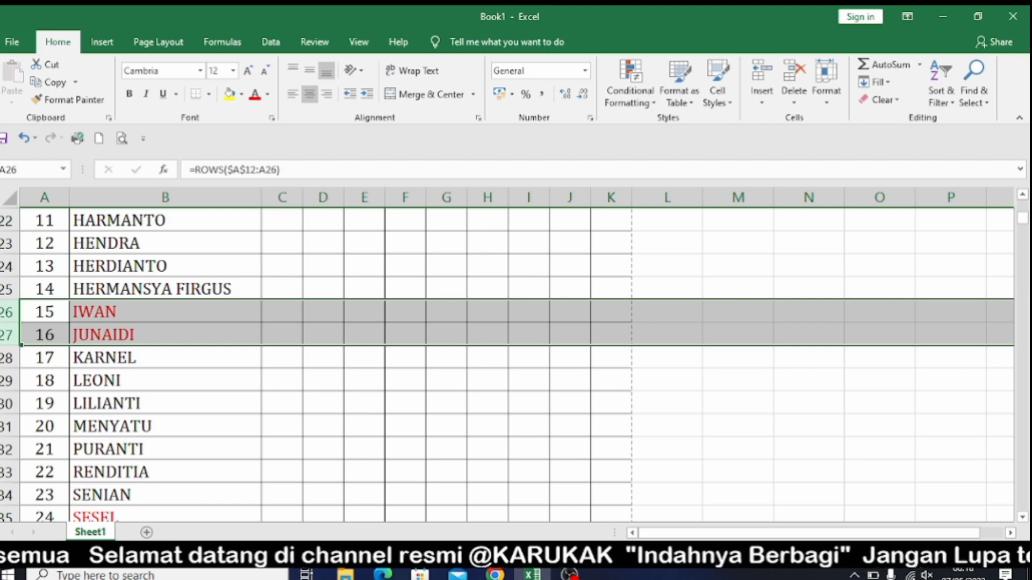
right_click(6, 316)
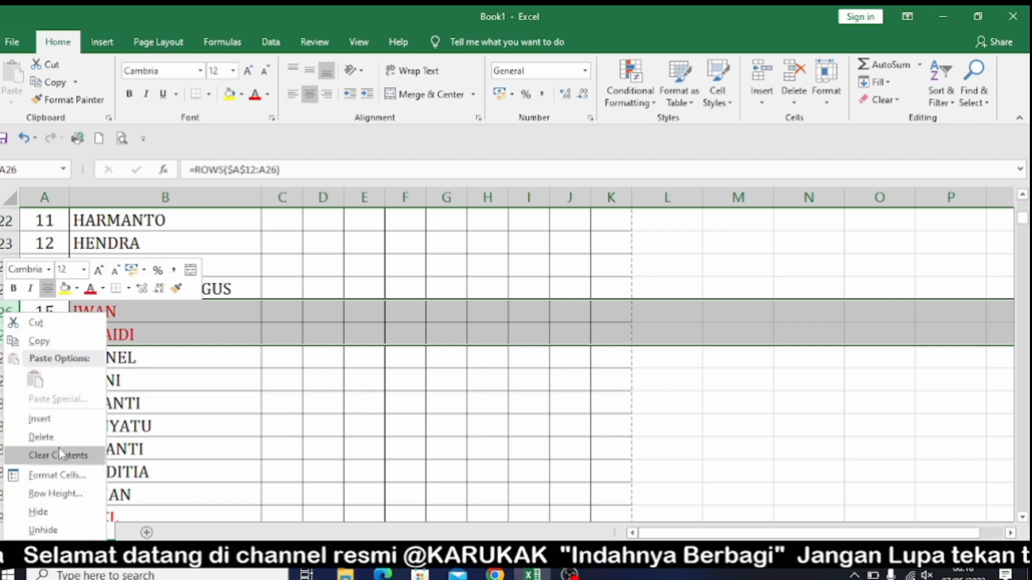
click(48, 437)
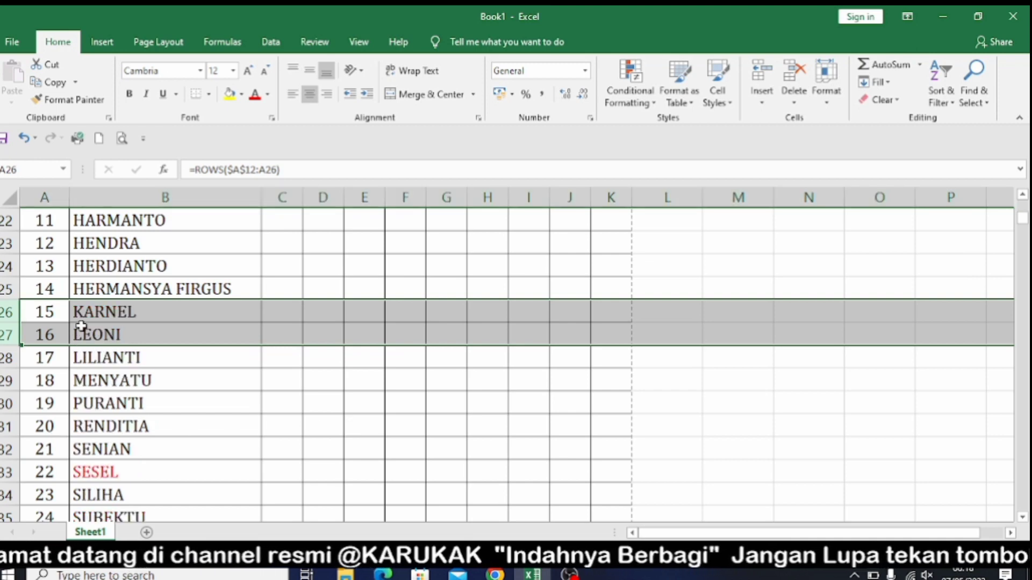
Delete row 33 with the last red-marked student and check the numbering through the whole list.
scroll(212, 401, down, 2)
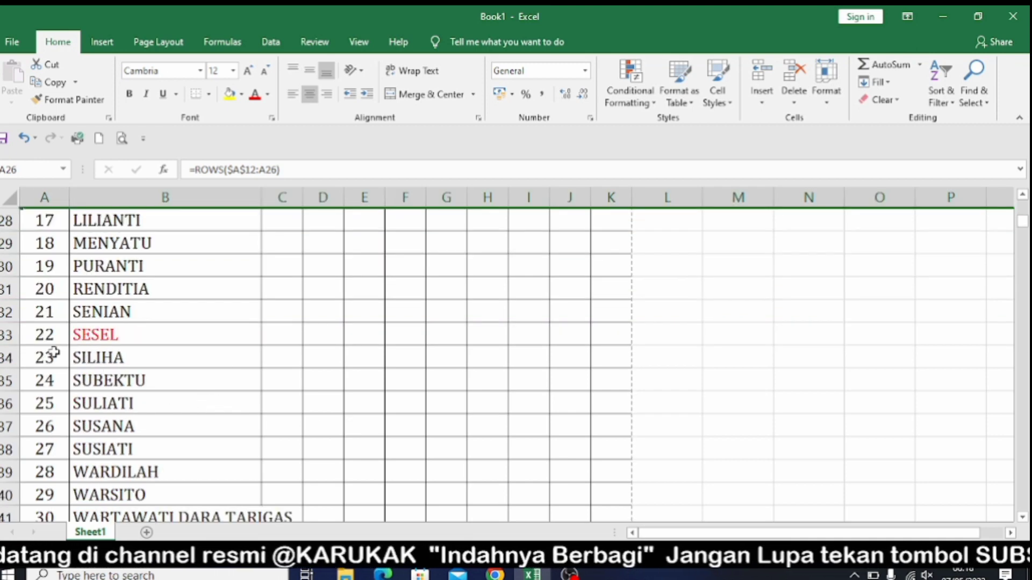
click(2, 335)
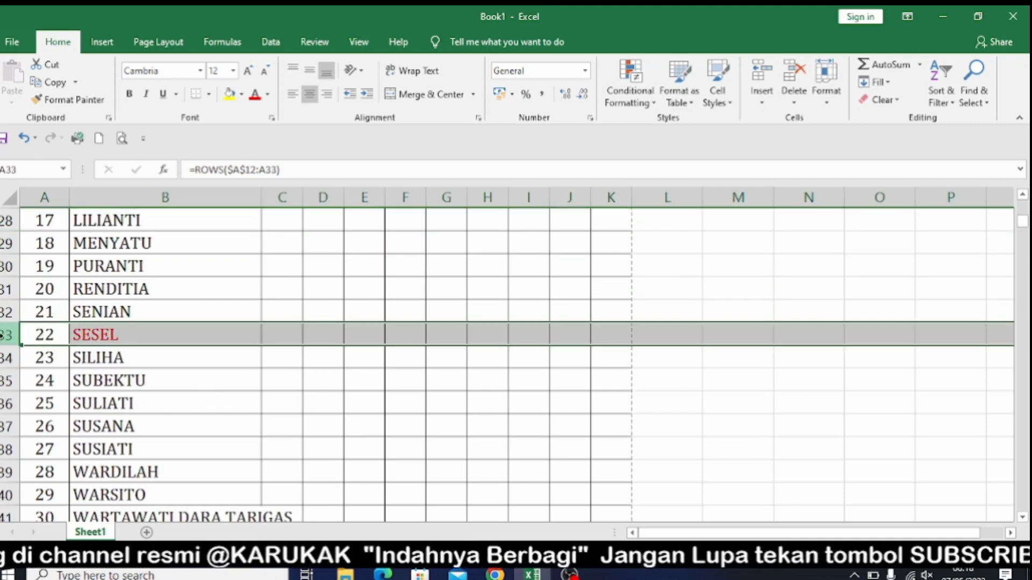
right_click(2, 335)
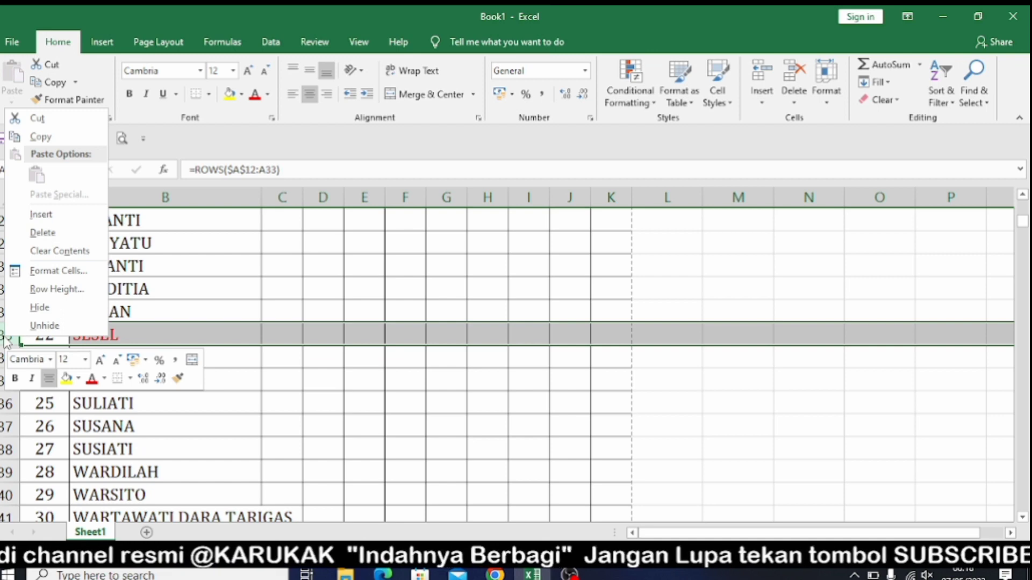
click(43, 233)
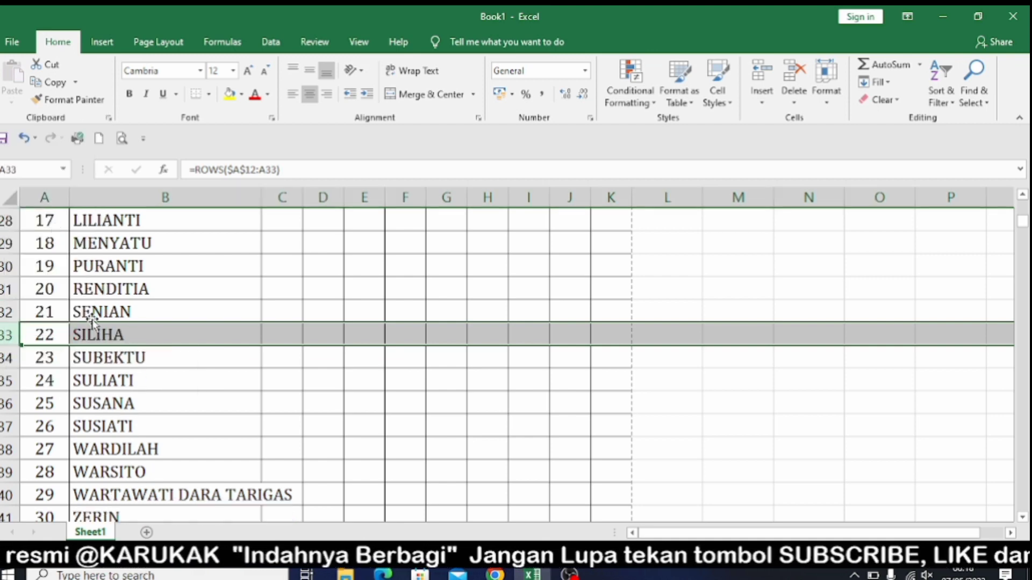
scroll(336, 378, down, 2)
scroll(339, 376, up, 6)
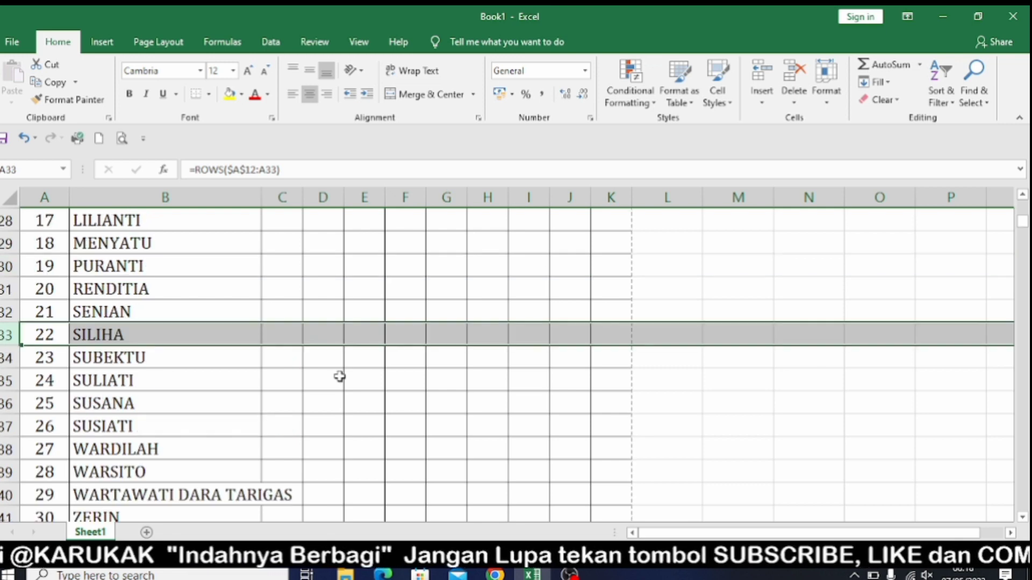
scroll(339, 376, up, 3)
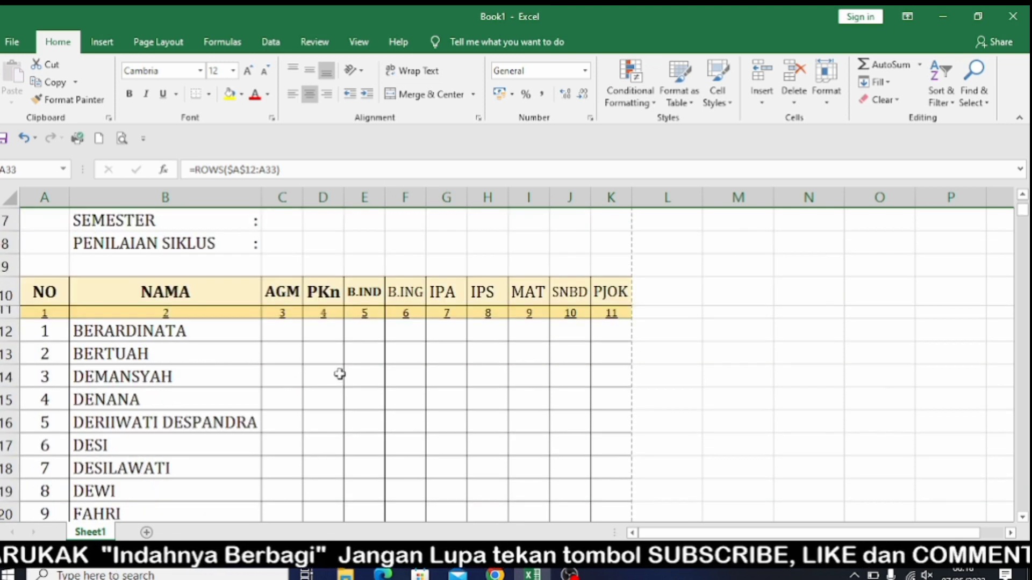
click(40, 330)
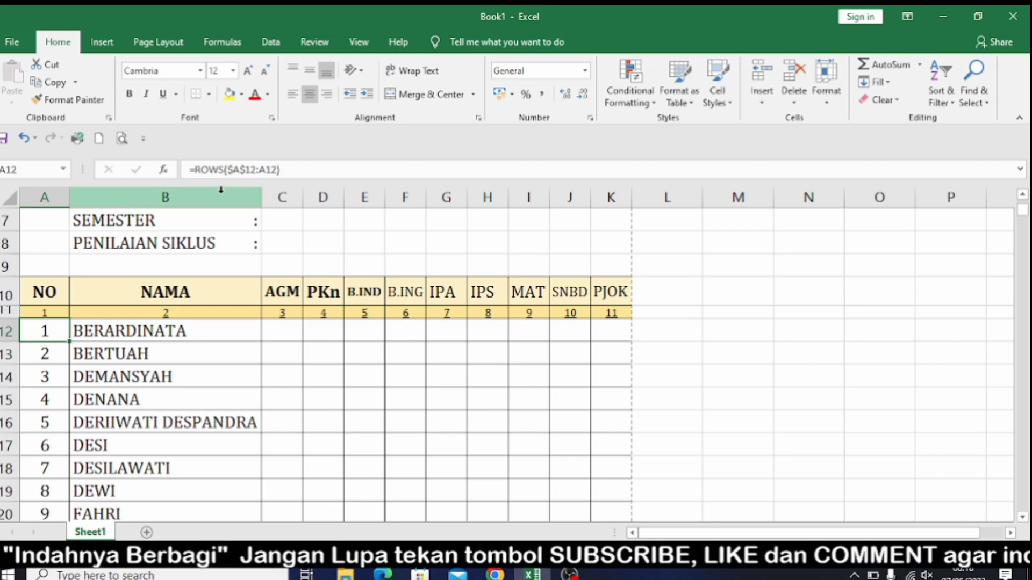
double_click(33, 330)
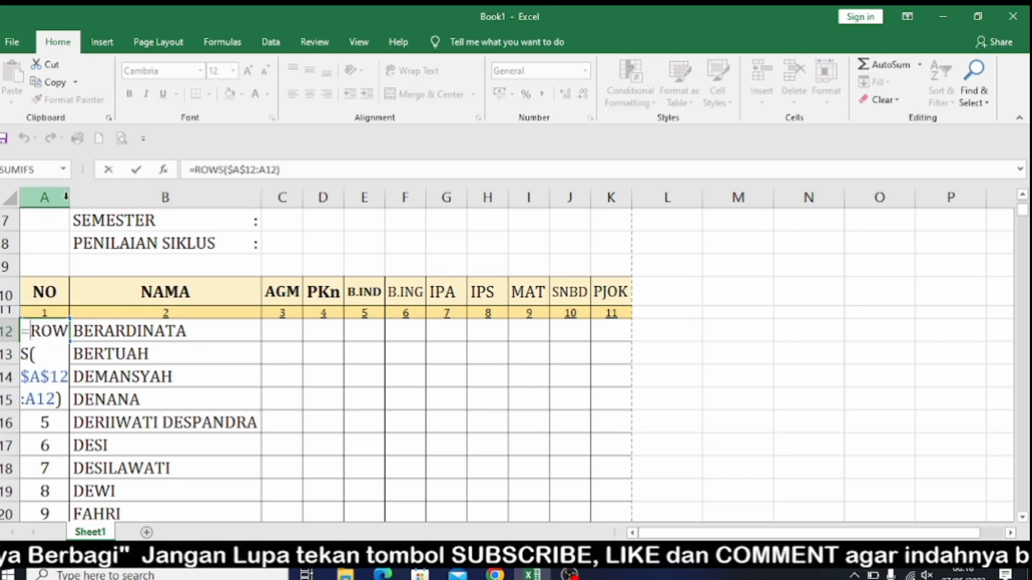
click(127, 398)
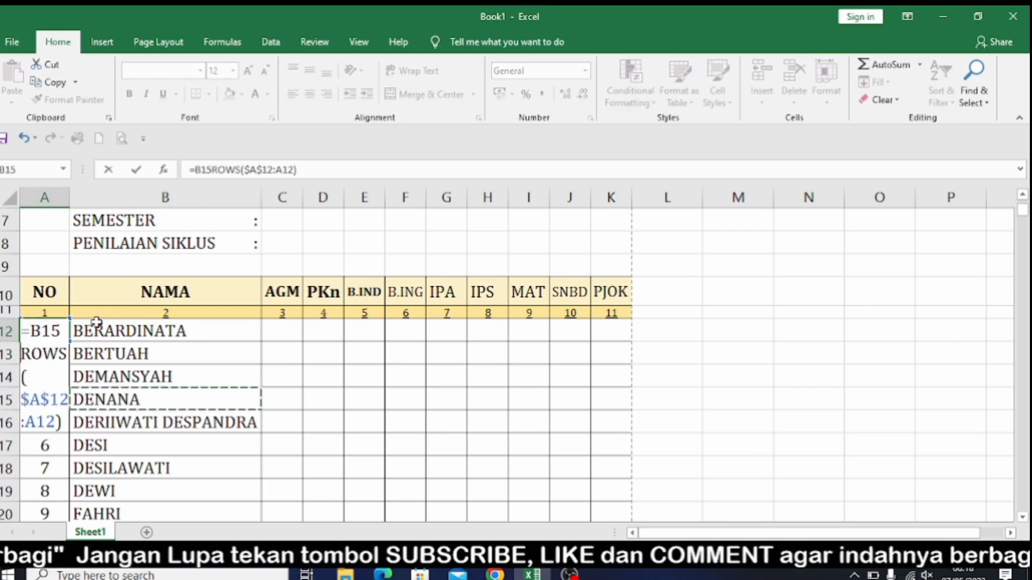
key(Escape)
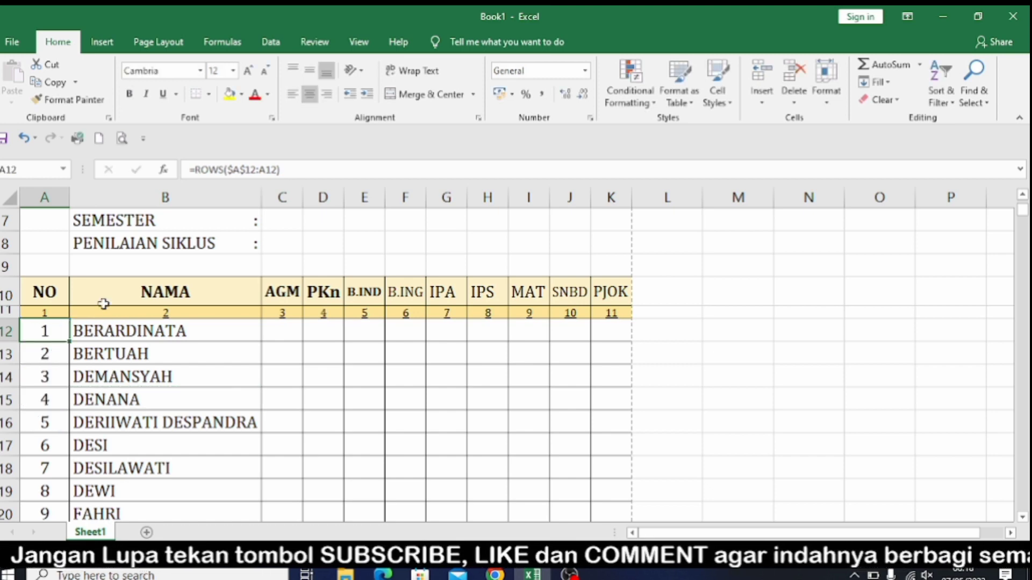
Widen the NO column enough to show the whole ROWS formula in A12 on one line, and view that formula in the cell.
drag(68, 198, 245, 215)
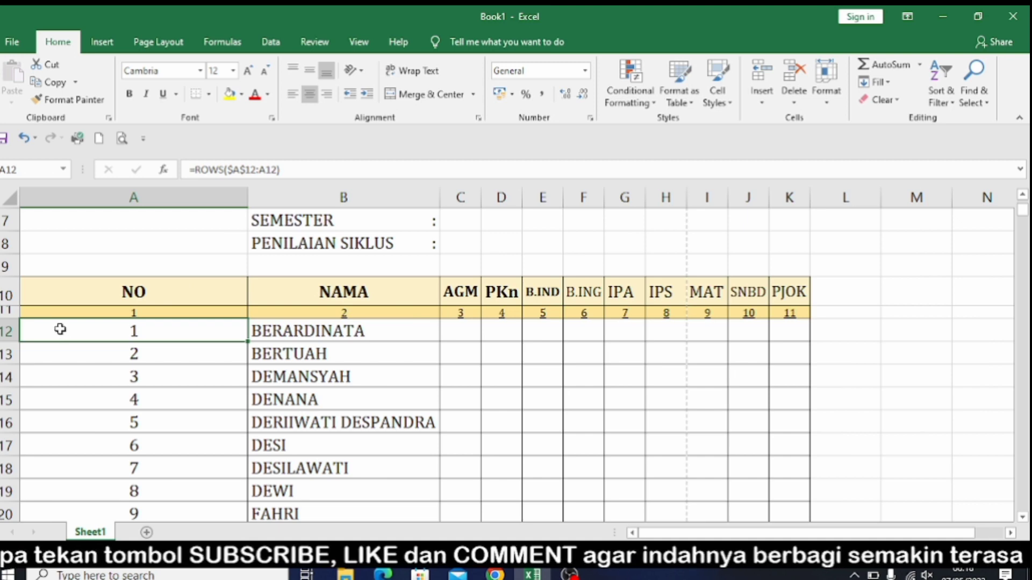
double_click(60, 329)
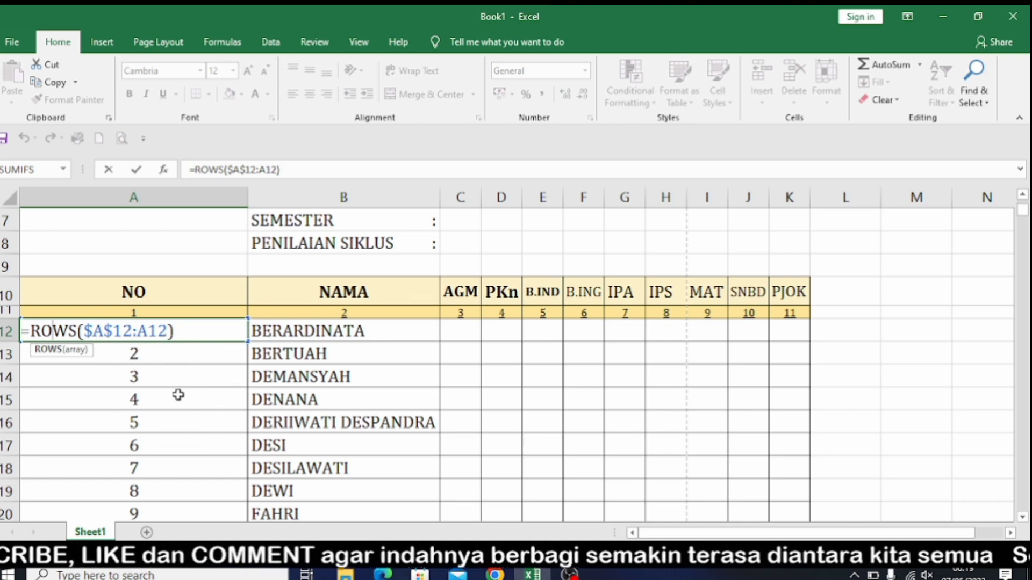
key(ctrl+Return)
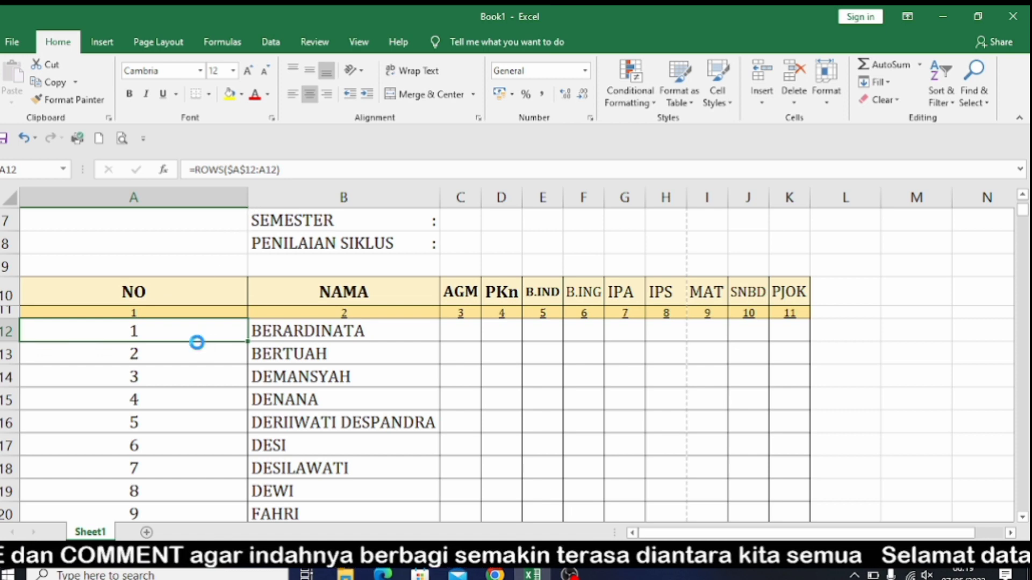
Enlarge the view of cell A12 and display its ROWS formula in the cell without changing it.
scroll(197, 343, up, 8)
double_click(176, 245)
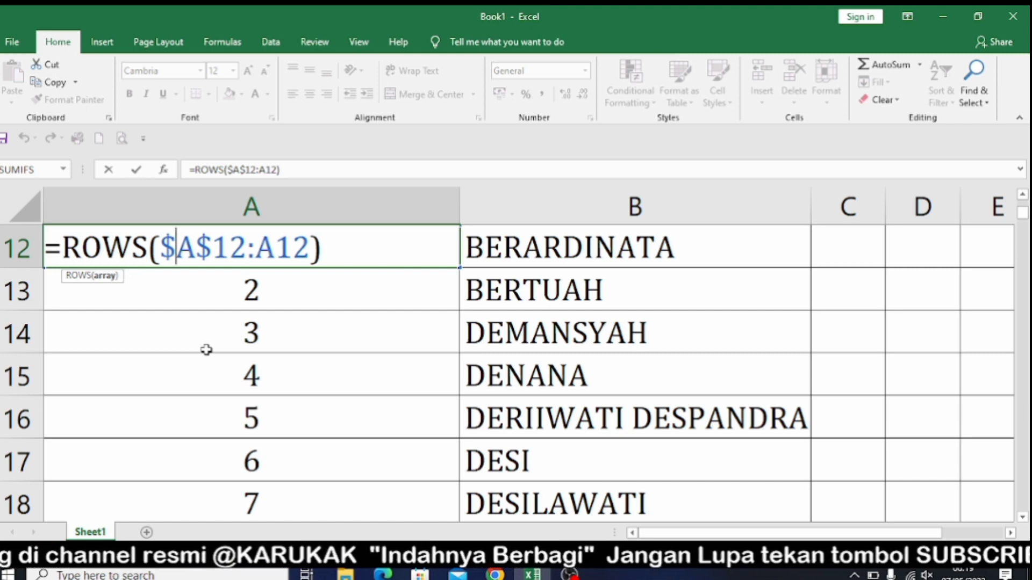
key(ctrl+Return)
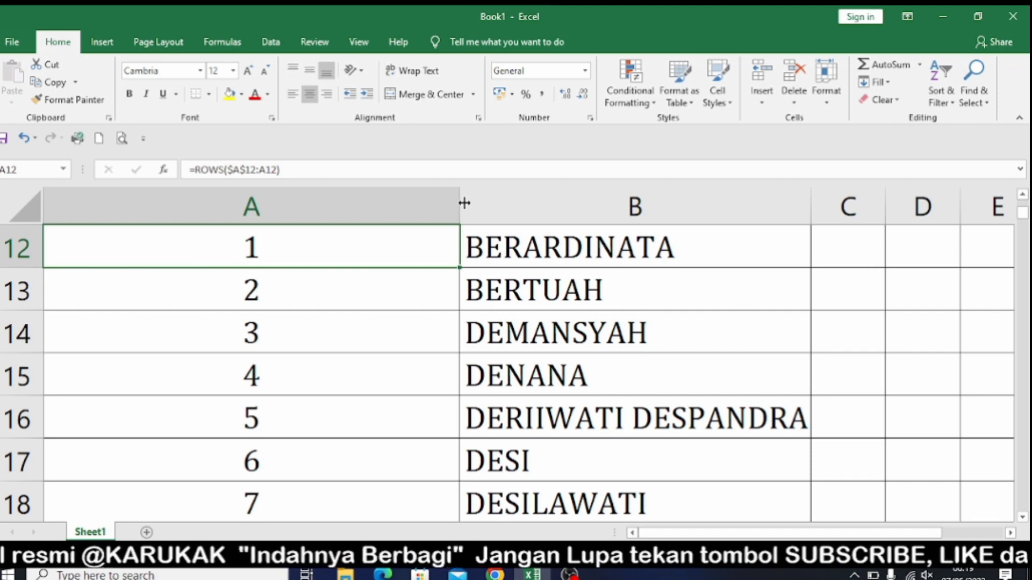
Narrow the NO column to fit its numbers and widen the NAMA column slightly so the KELAS label shows in full.
drag(465, 203, 102, 203)
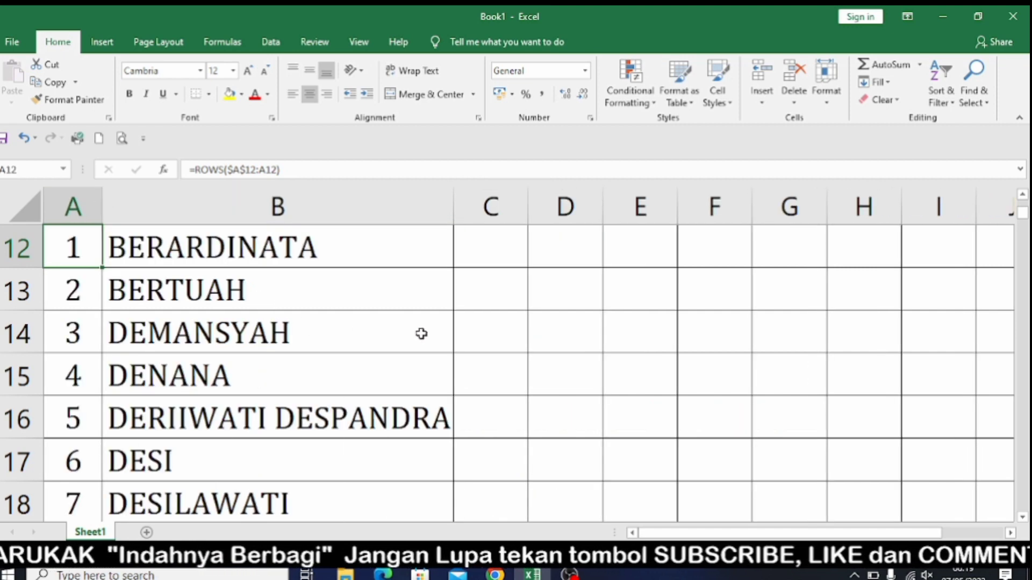
ctrl+scroll(544, 333, down, 5)
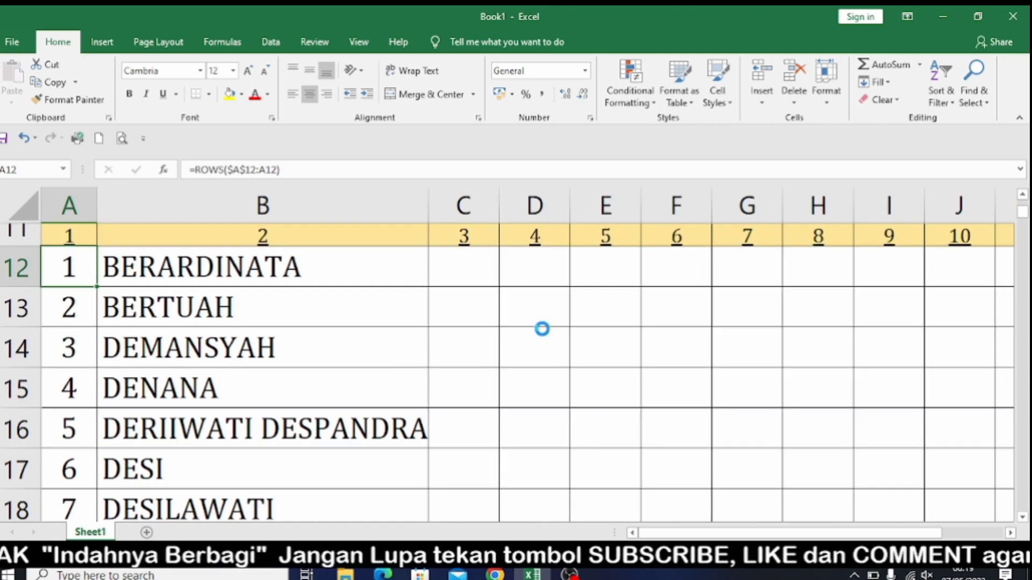
ctrl+scroll(542, 329, down, 2)
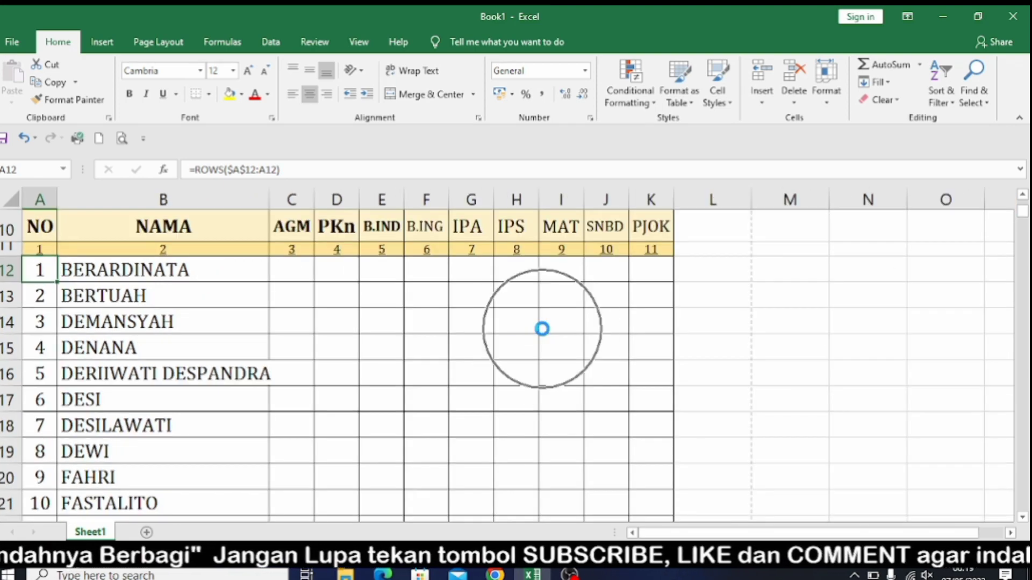
scroll(536, 339, down, 5)
scroll(536, 340, down, 4)
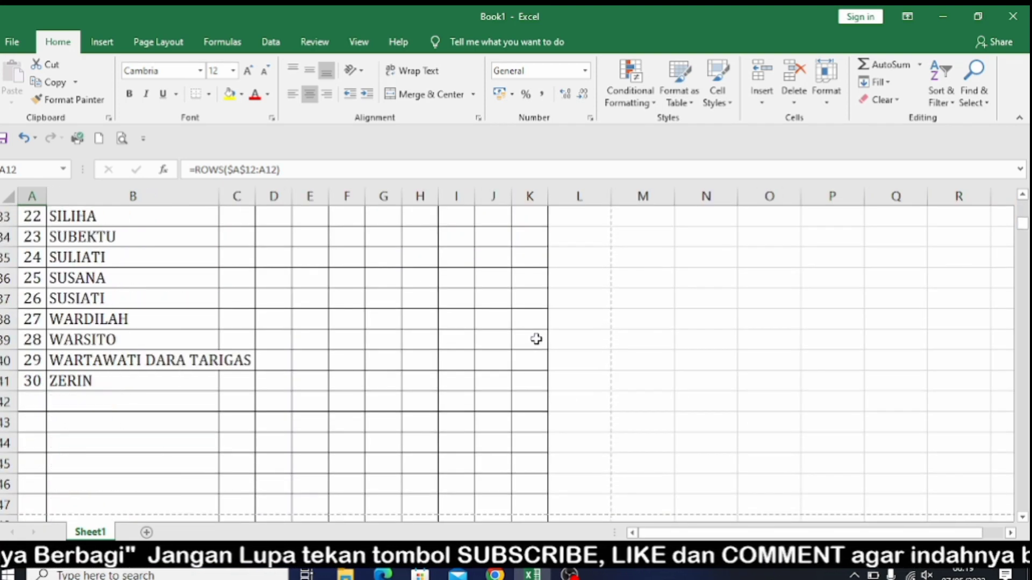
scroll(538, 335, up, 11)
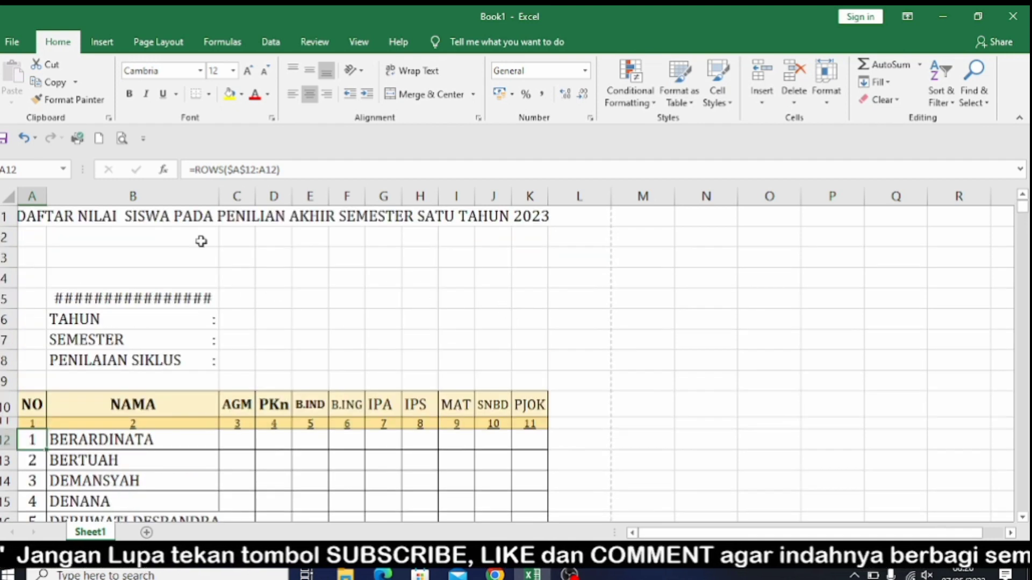
drag(219, 196, 229, 196)
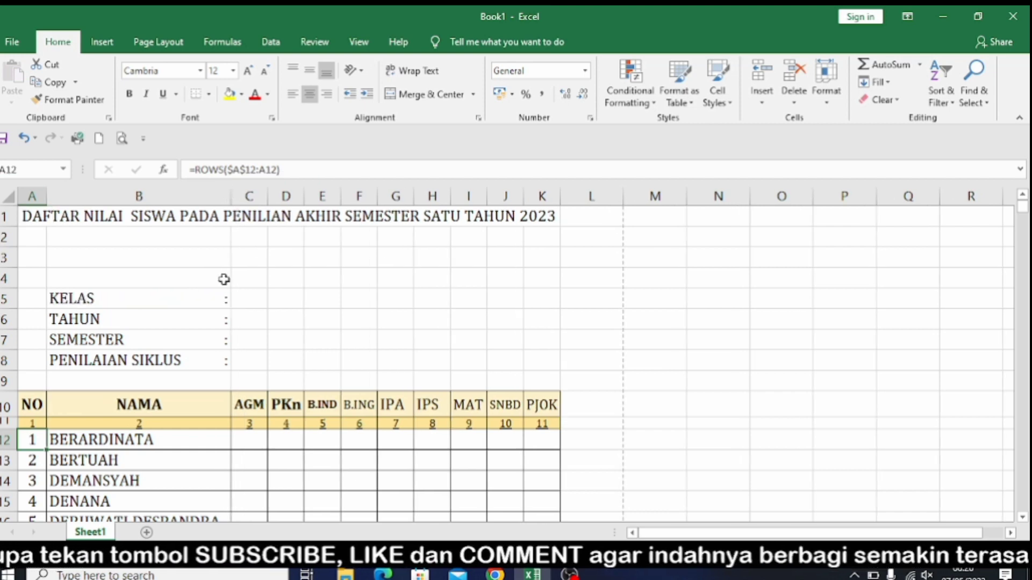
Examine the NAMA column through the whole student list, including the empty rows below, for names that overflow their cells.
scroll(159, 460, down, 1)
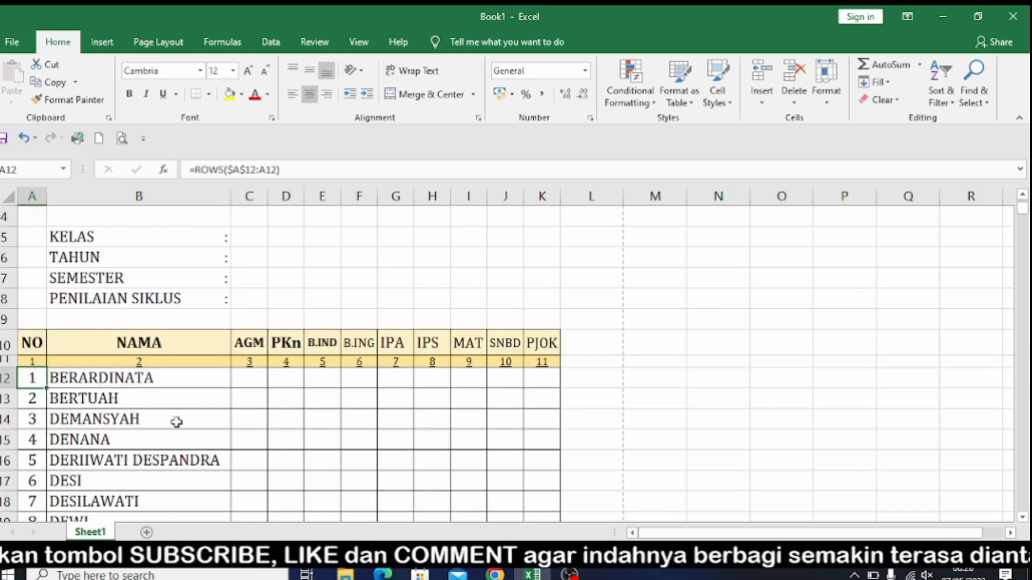
scroll(177, 422, down, 3)
scroll(172, 419, up, 2)
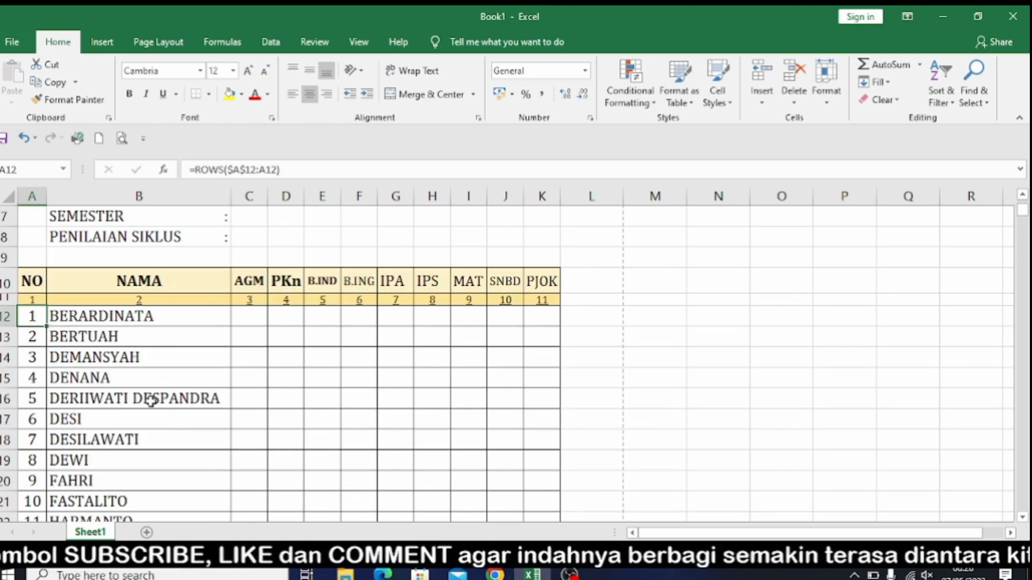
scroll(148, 461, down, 5)
scroll(150, 461, down, 3)
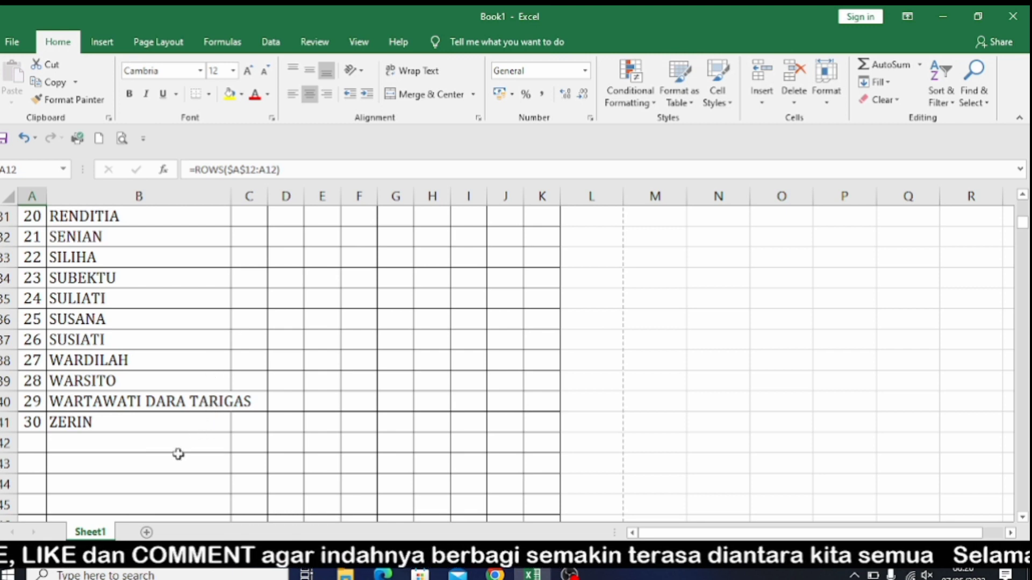
scroll(178, 454, down, 3)
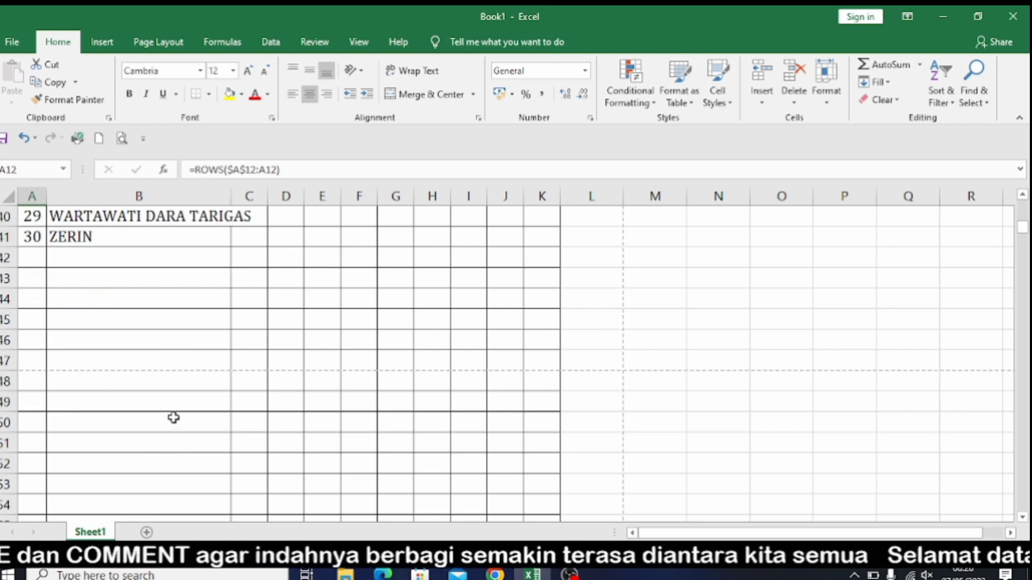
scroll(173, 418, down, 3)
scroll(173, 422, up, 4)
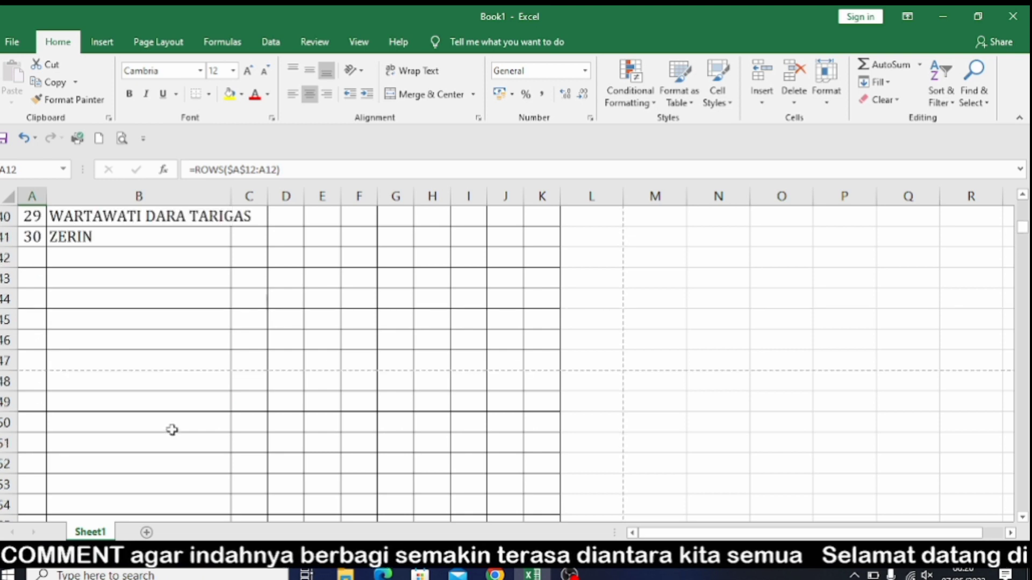
scroll(172, 428, up, 1)
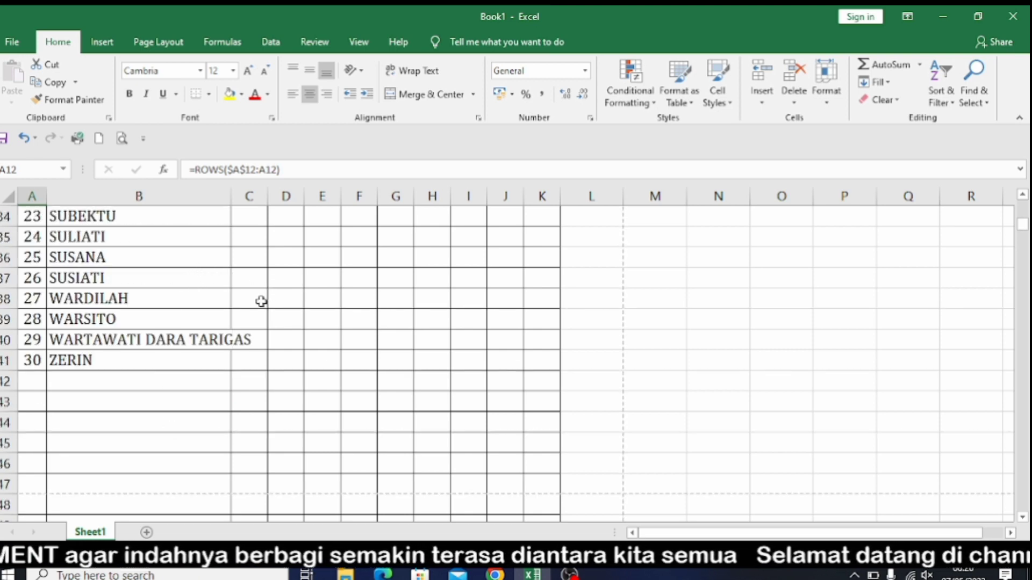
scroll(203, 344, up, 8)
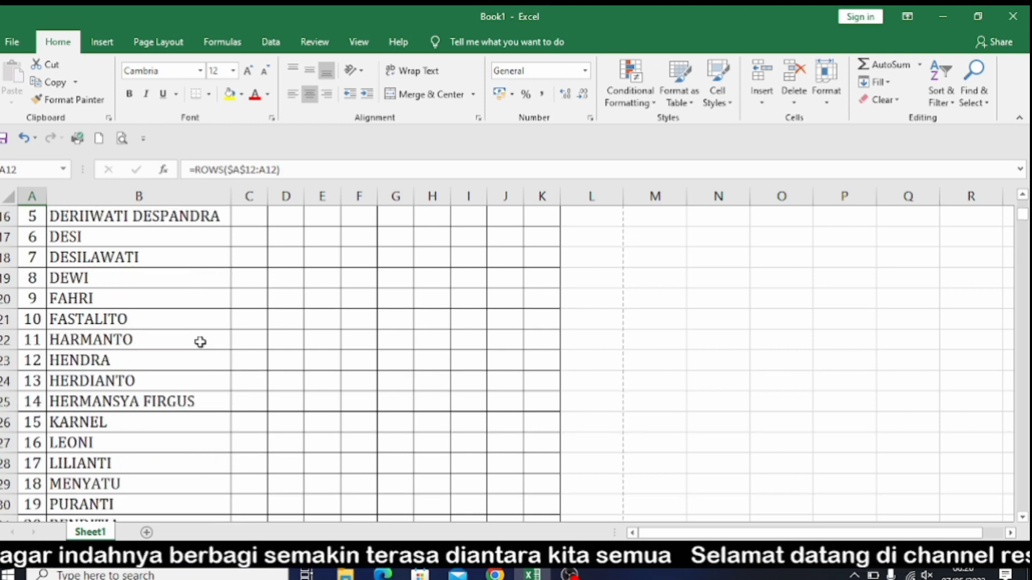
scroll(197, 341, up, 1)
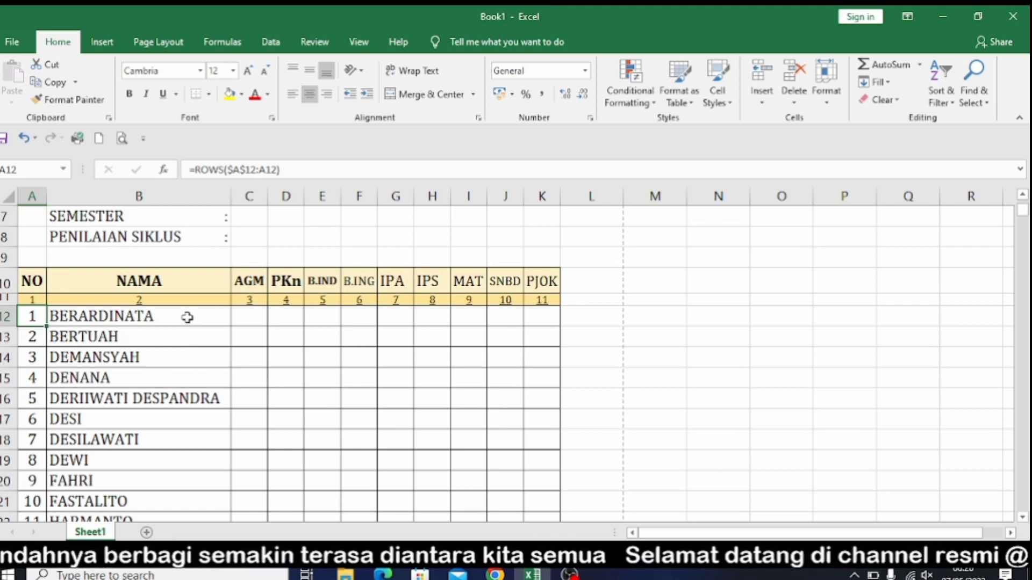
Select the name cells B12 to B44 and check that the selection covers the whole list.
drag(187, 317, 199, 468)
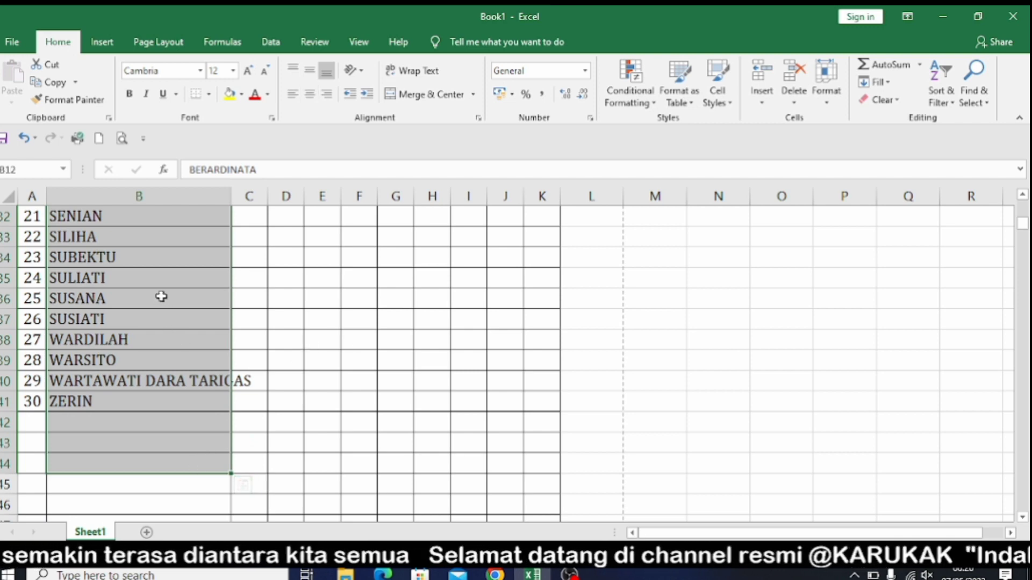
scroll(166, 288, up, 5)
scroll(166, 289, up, 5)
scroll(161, 339, down, 2)
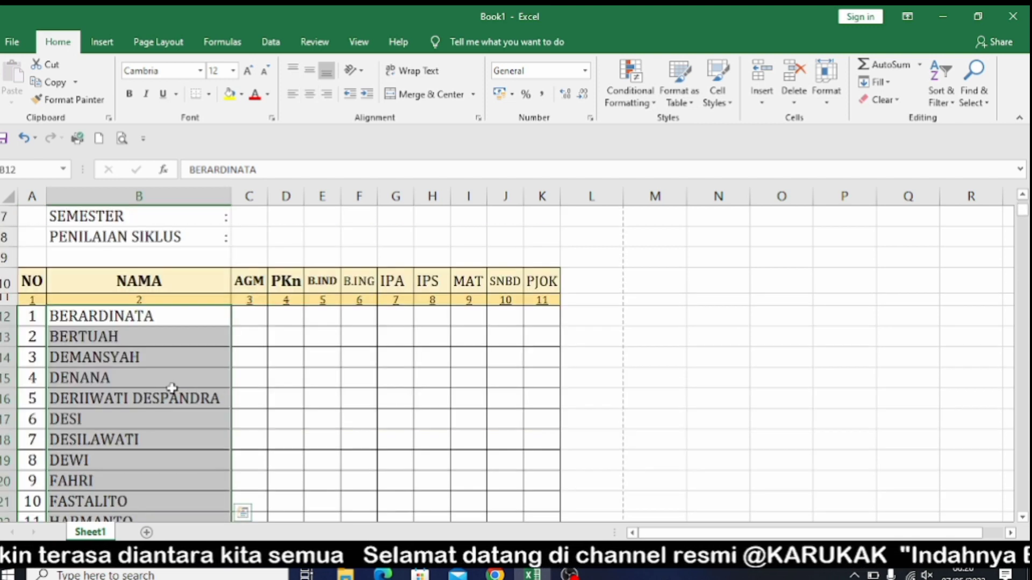
scroll(158, 344, down, 11)
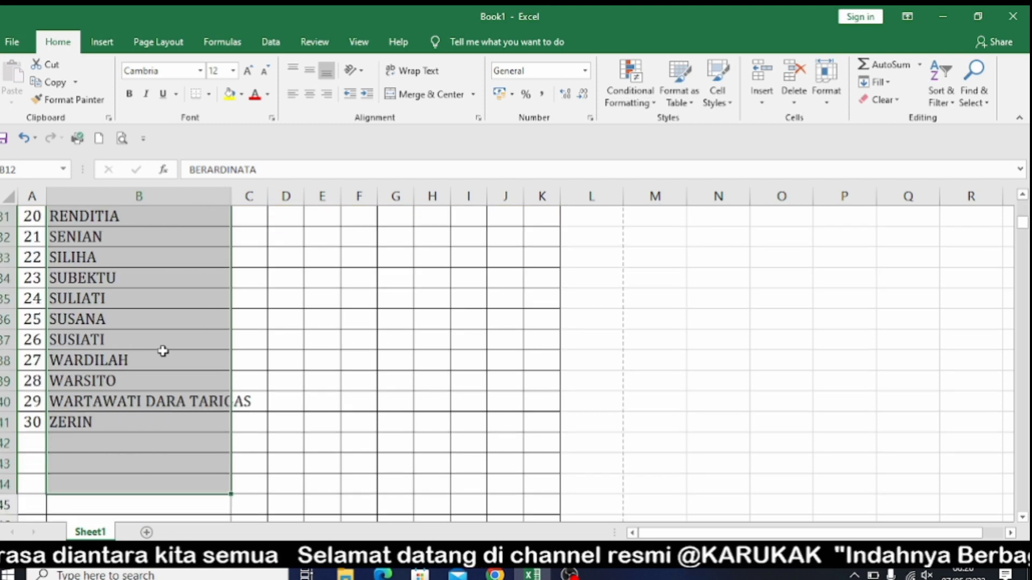
scroll(163, 351, up, 2)
right_click(165, 344)
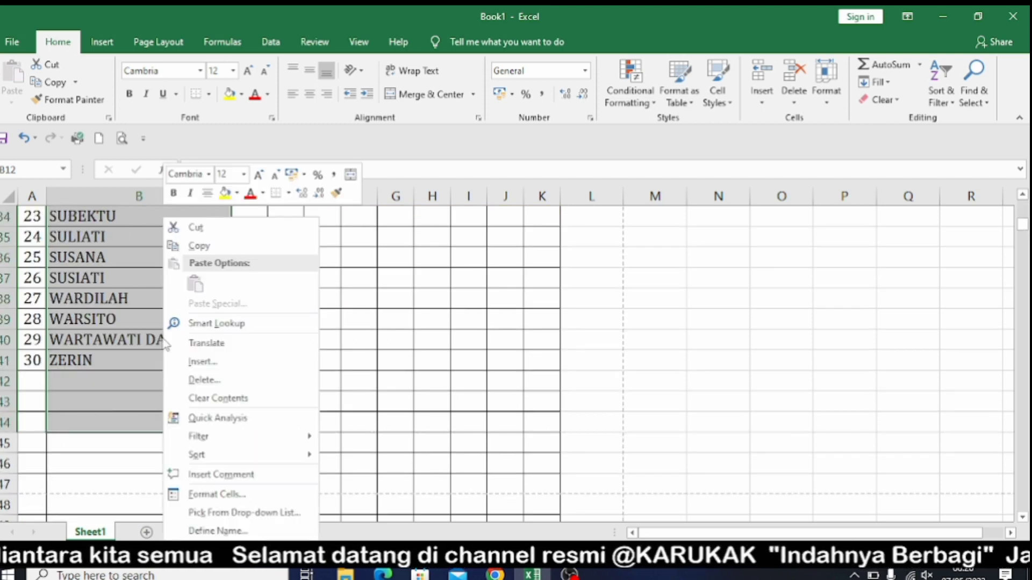
click(220, 494)
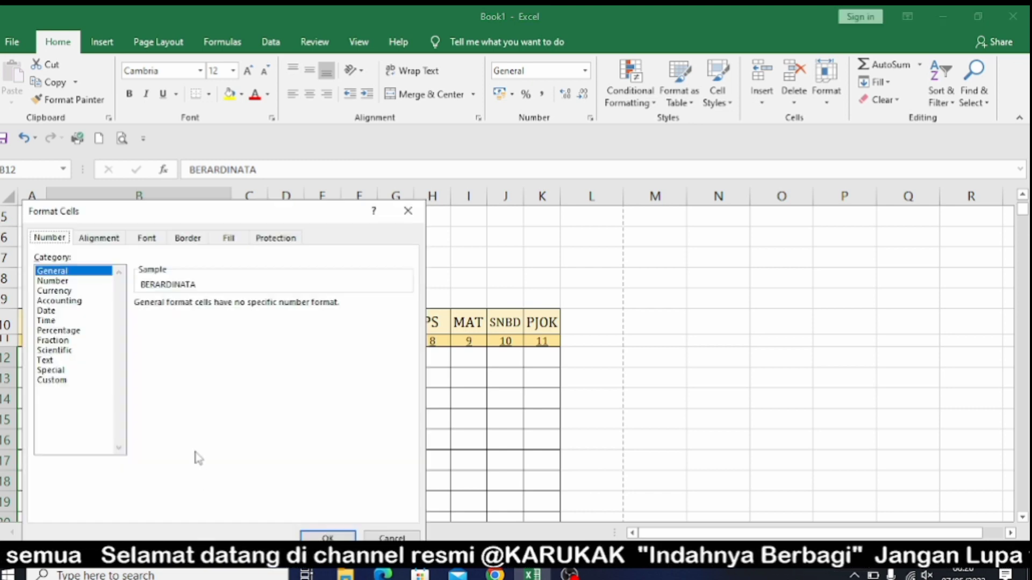
click(98, 240)
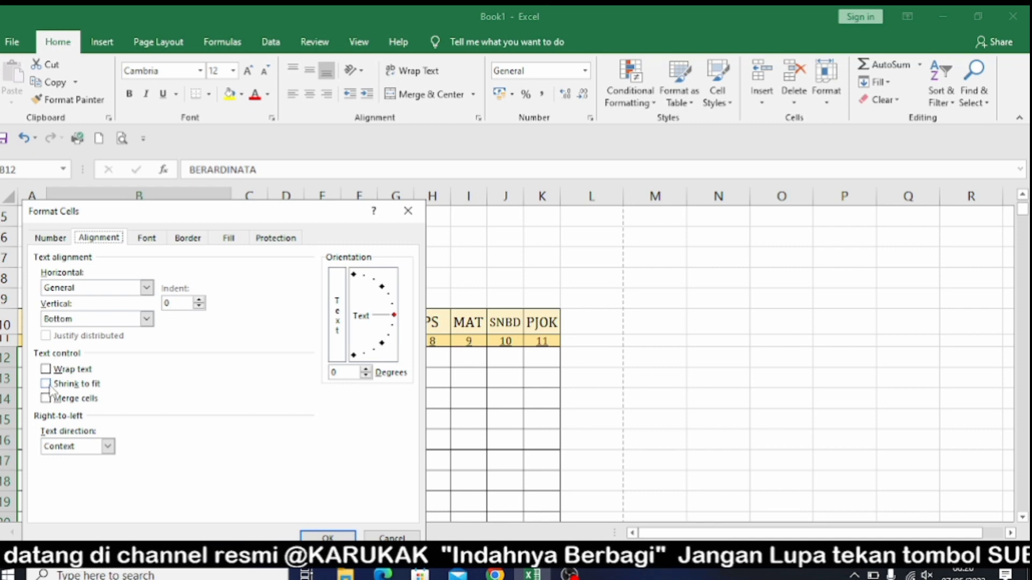
click(399, 538)
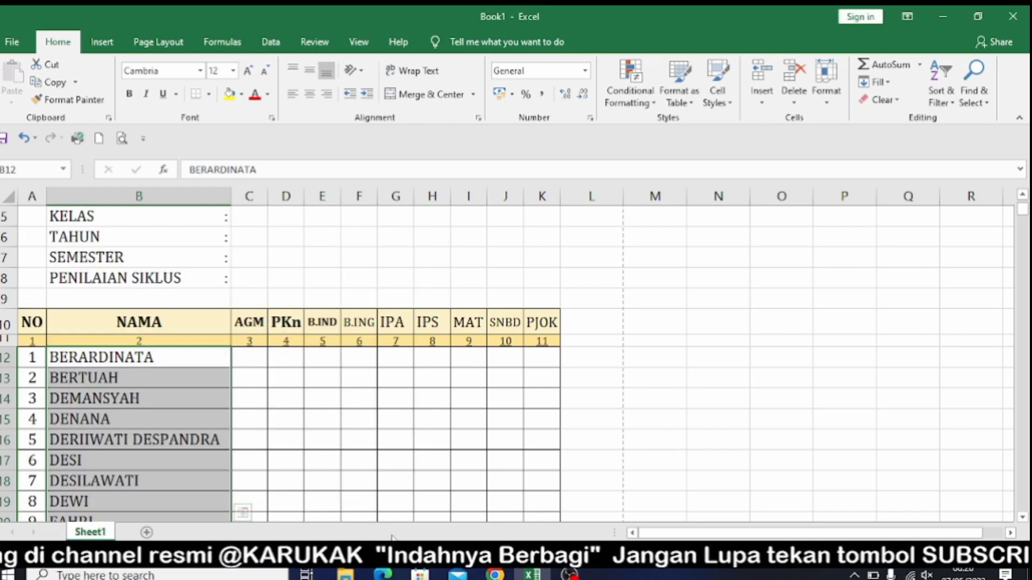
Apply the Shrink to fit text control to the selected name cells and check the long name in row 40.
right_click(144, 440)
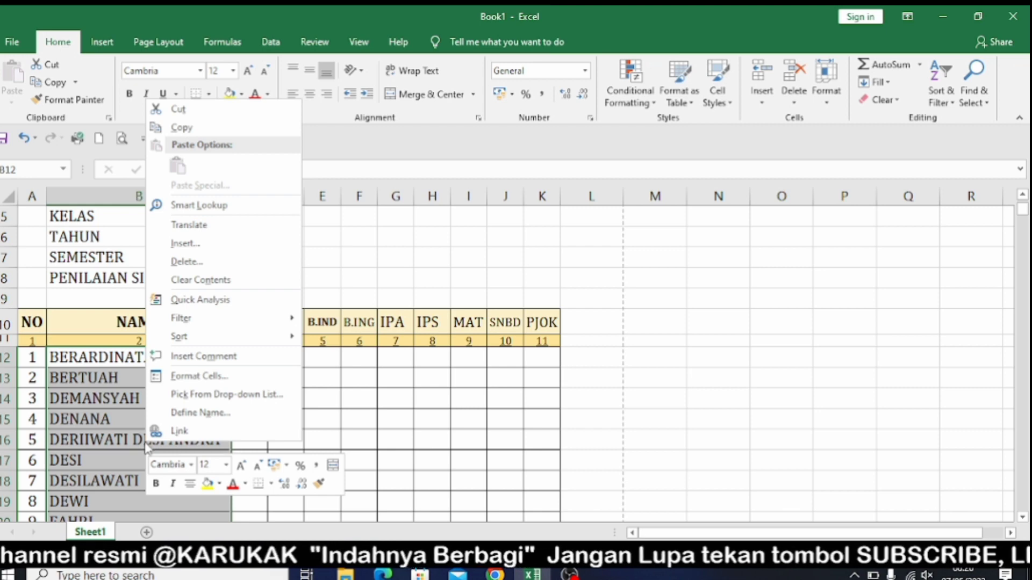
click(210, 377)
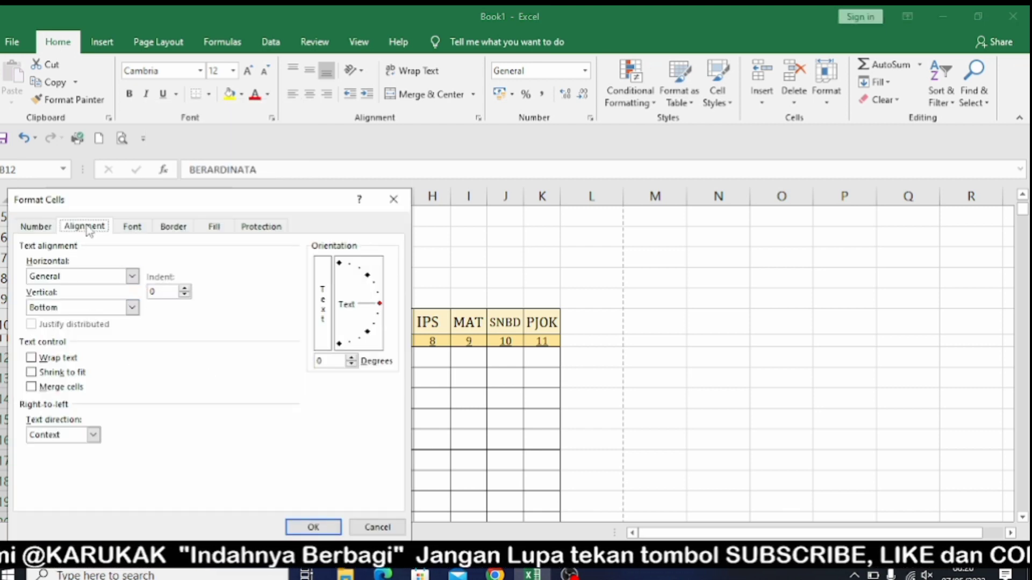
click(63, 374)
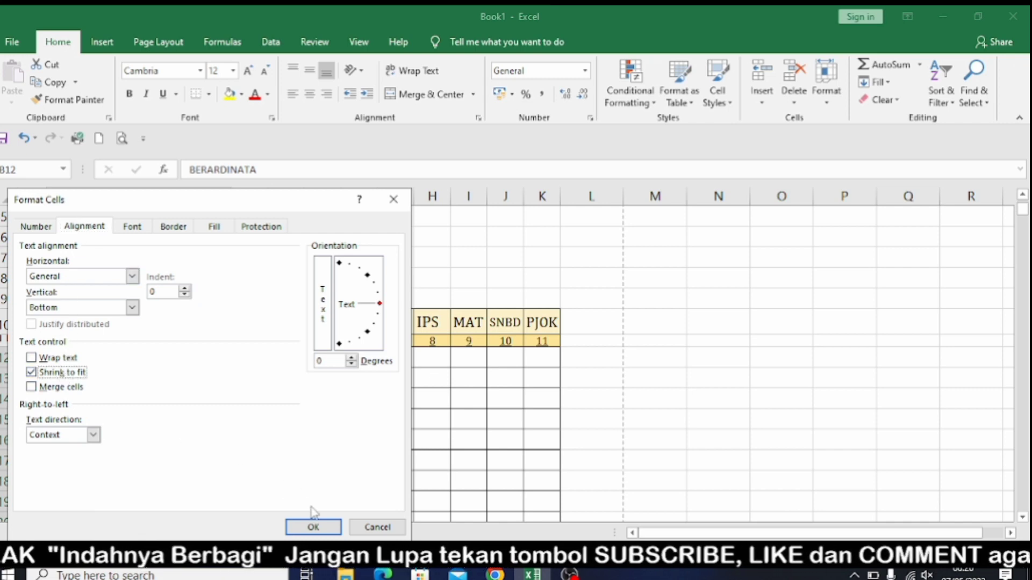
click(313, 528)
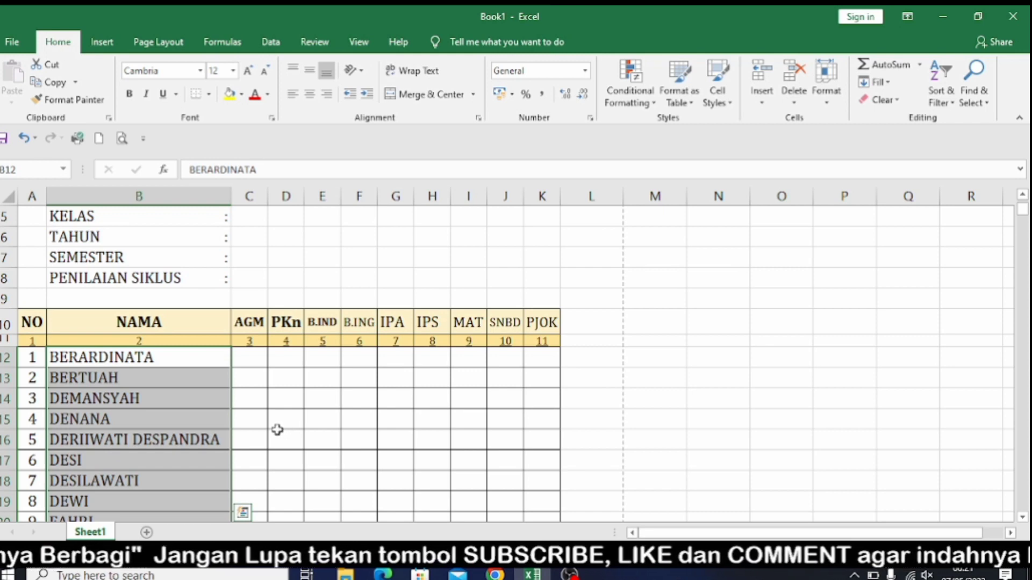
scroll(278, 430, down, 6)
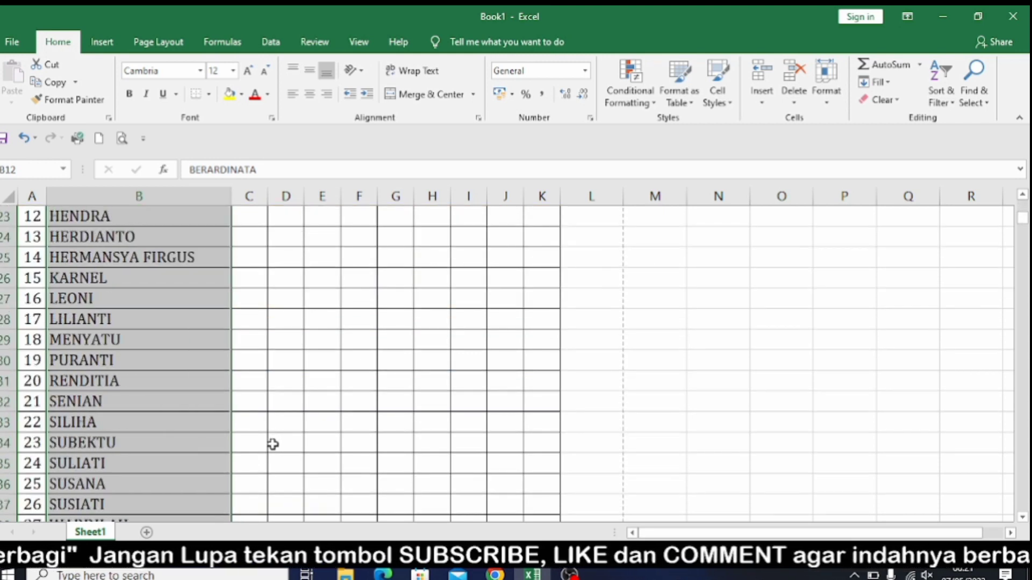
scroll(273, 444, down, 3)
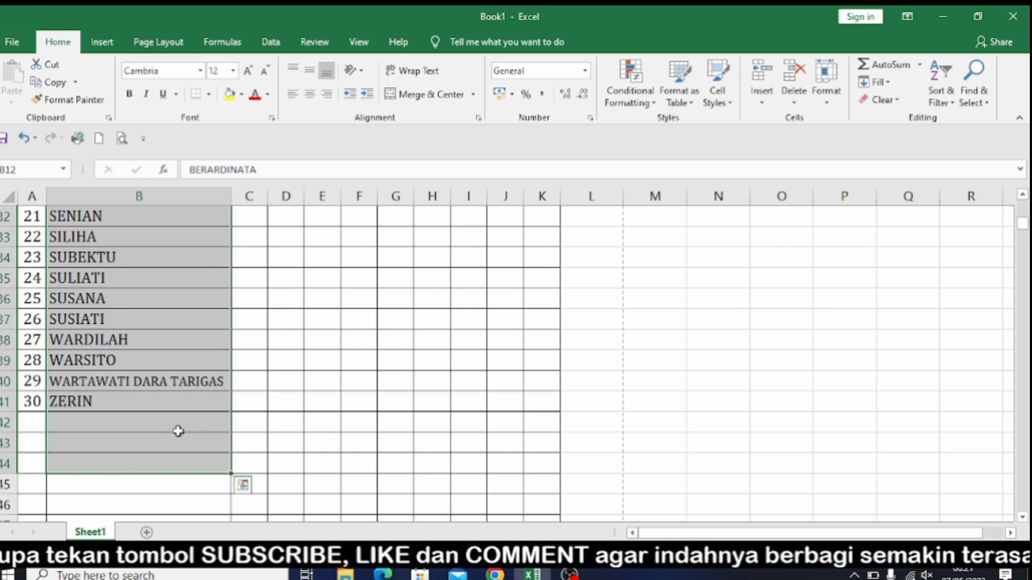
Set the selected name cells to Left (Indent) horizontal alignment with an indent of 1.
scroll(170, 414, up, 3)
scroll(170, 413, up, 3)
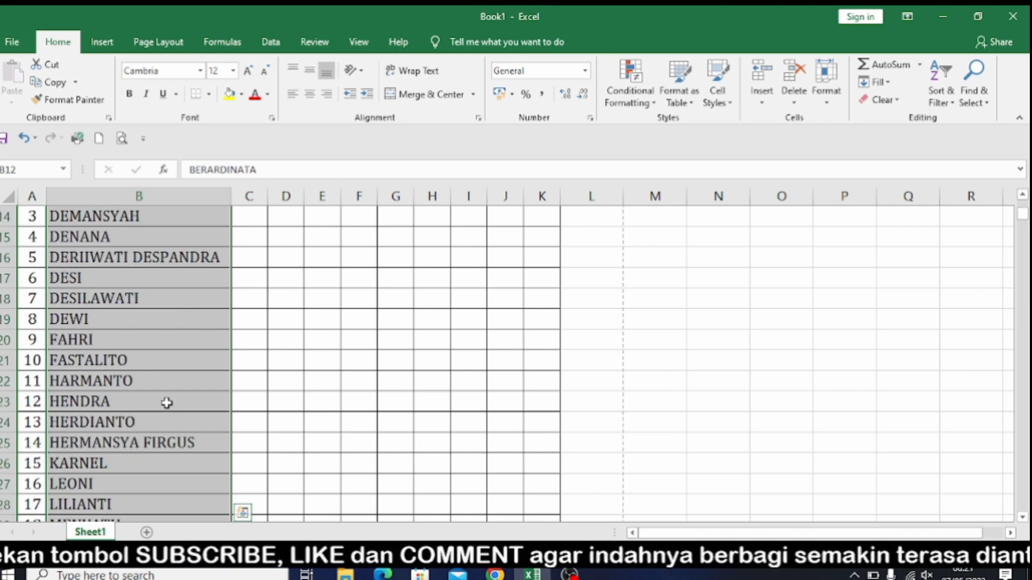
scroll(167, 403, up, 1)
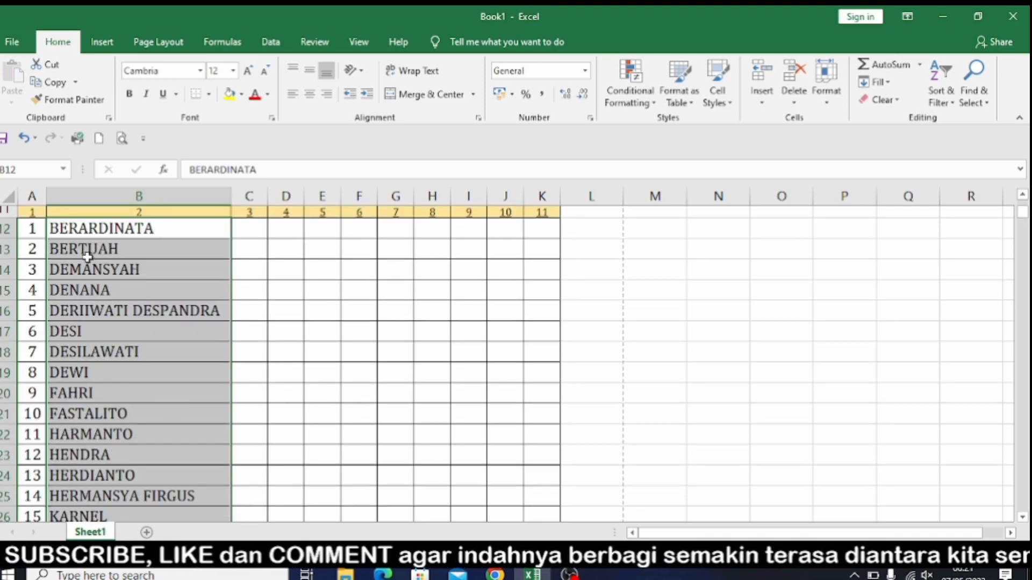
scroll(76, 261, up, 1)
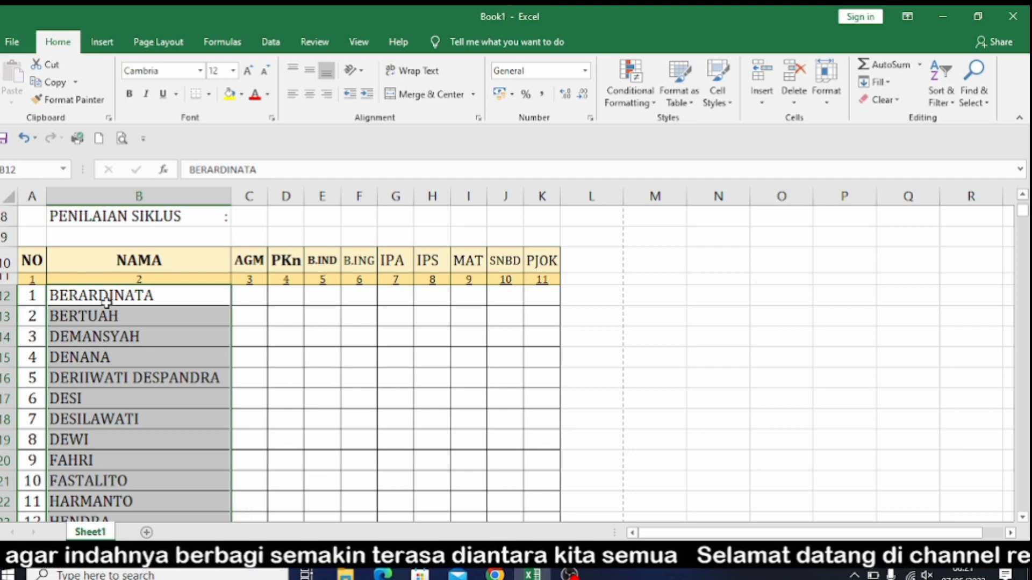
right_click(124, 322)
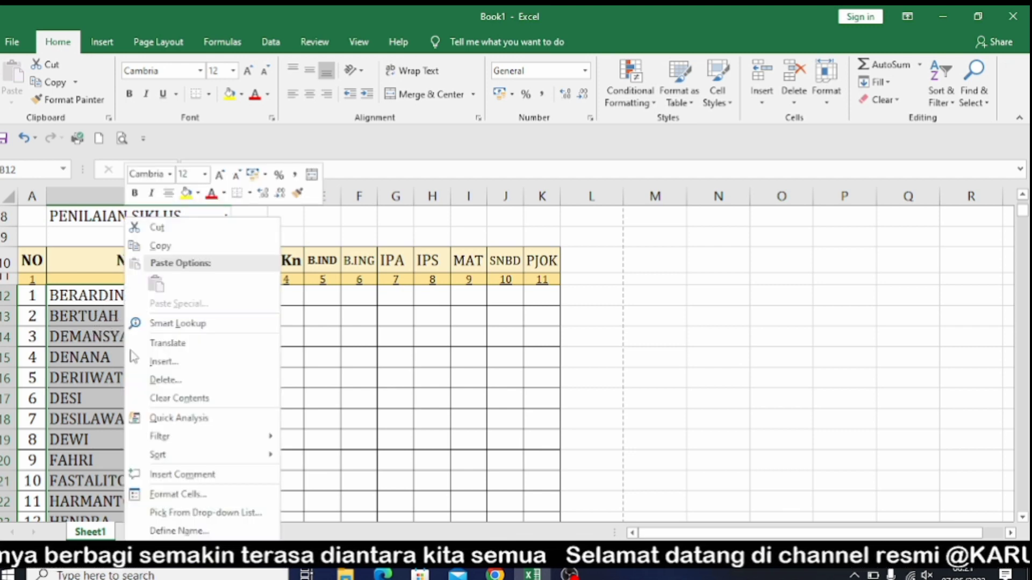
click(173, 494)
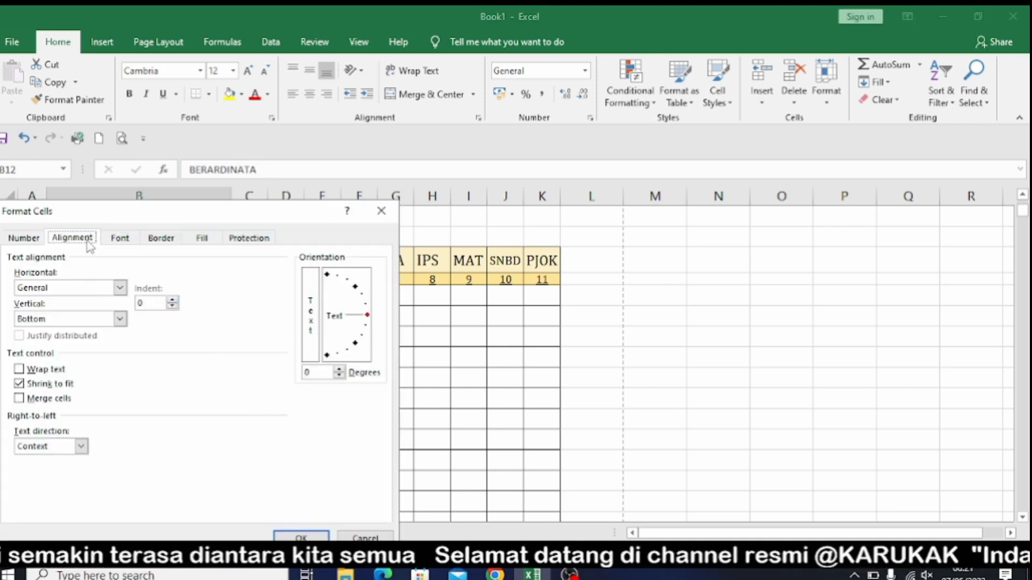
click(172, 301)
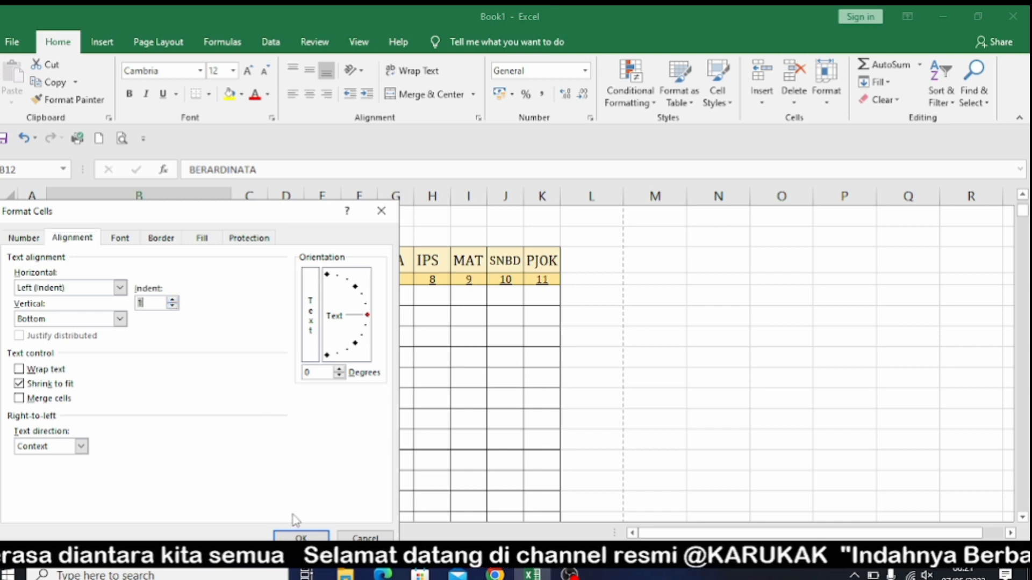
click(301, 536)
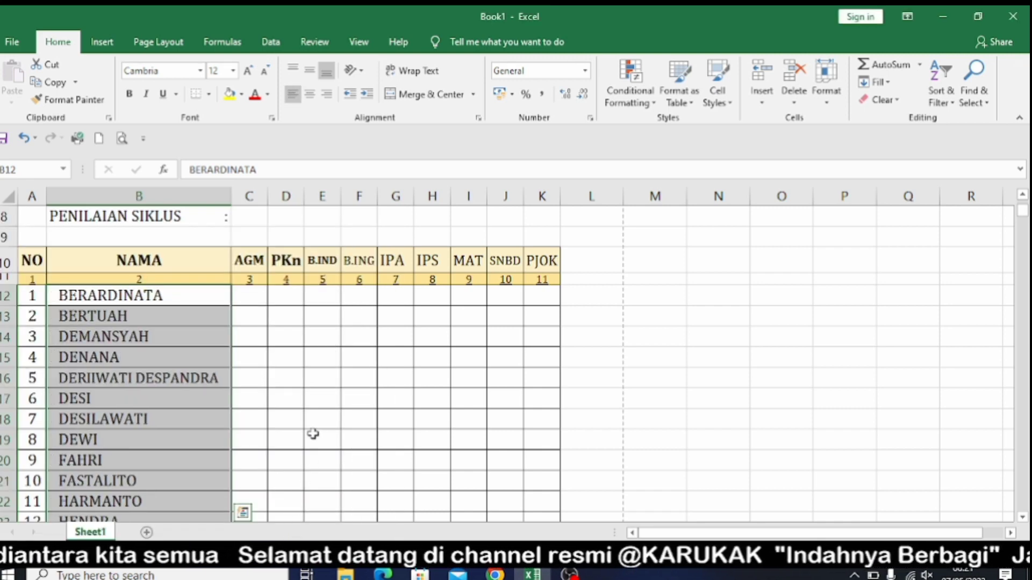
Deselect the name cells and check the indented names from the end of the student list back up to the sheet title.
scroll(313, 434, down, 6)
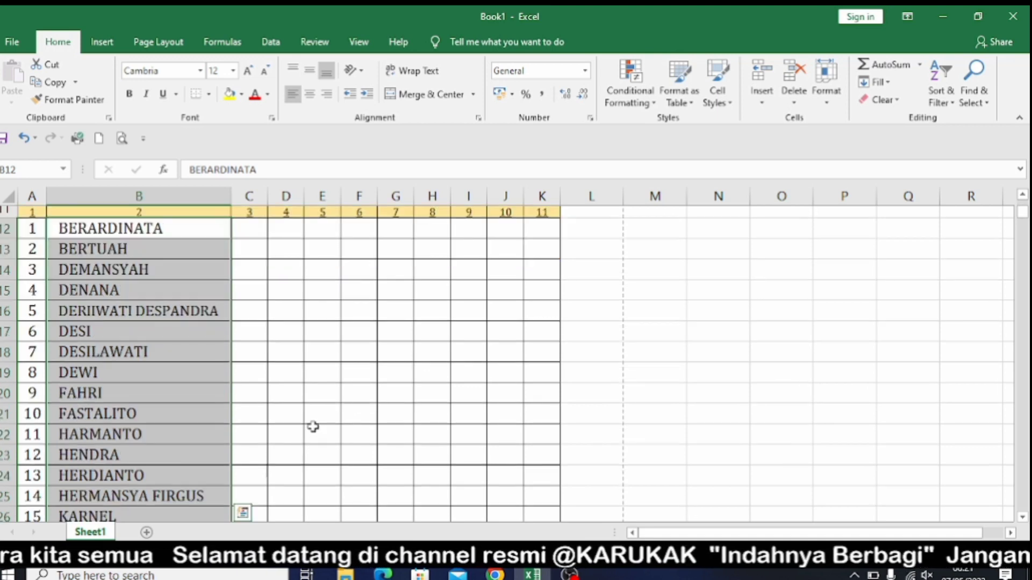
scroll(312, 421, down, 1)
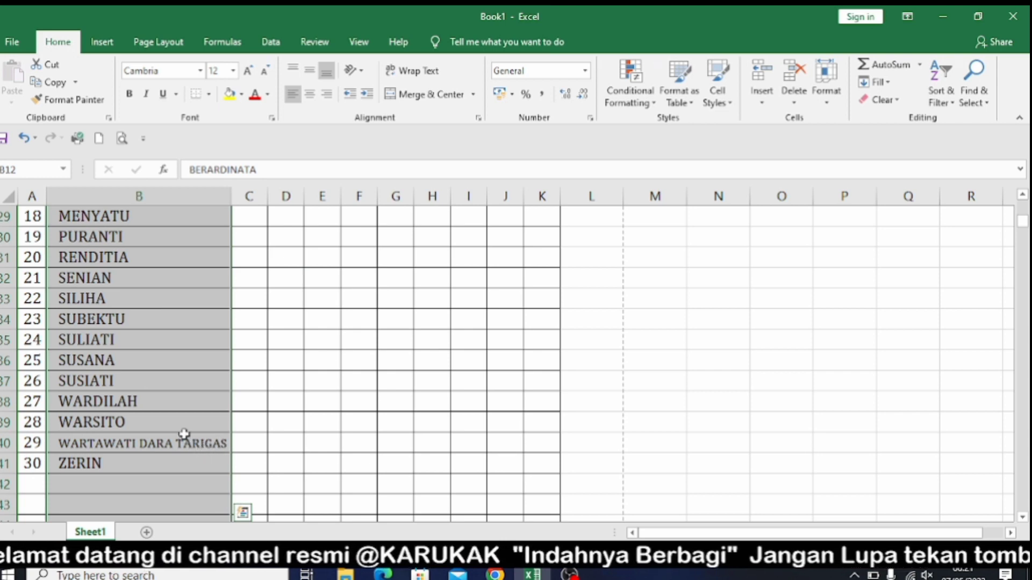
click(196, 360)
scroll(283, 342, up, 6)
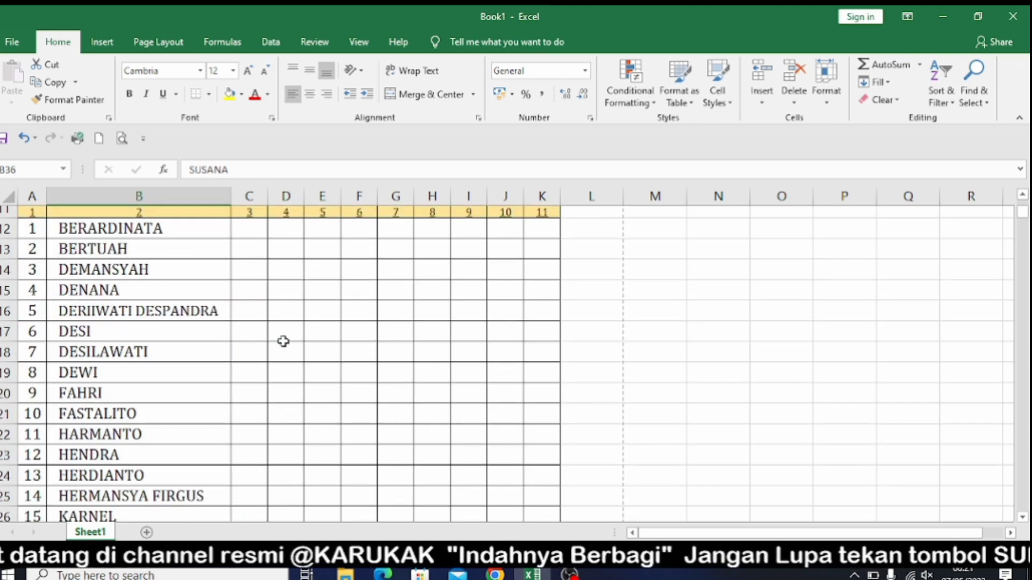
scroll(284, 340, up, 1)
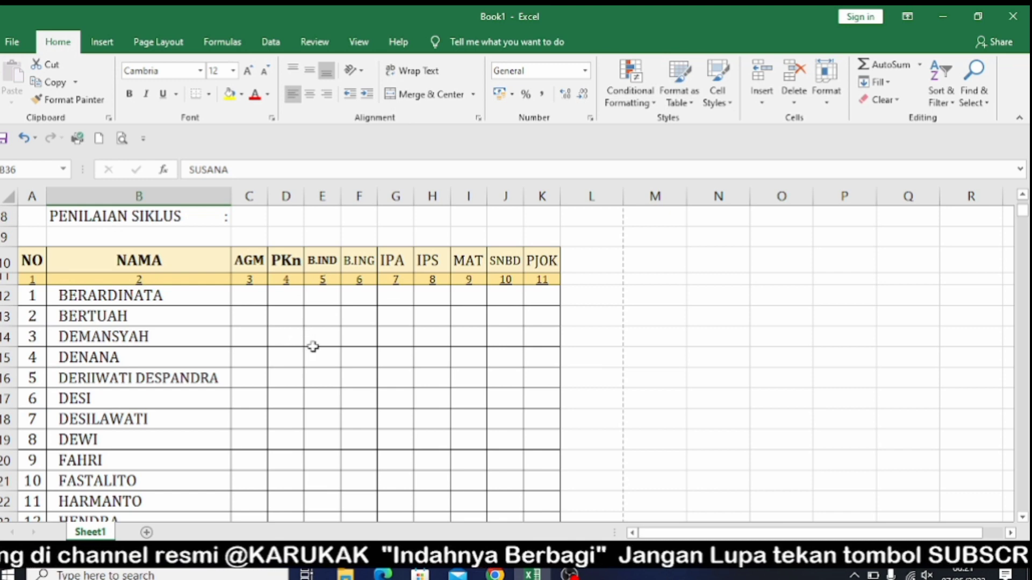
scroll(297, 376, up, 2)
scroll(503, 304, up, 1)
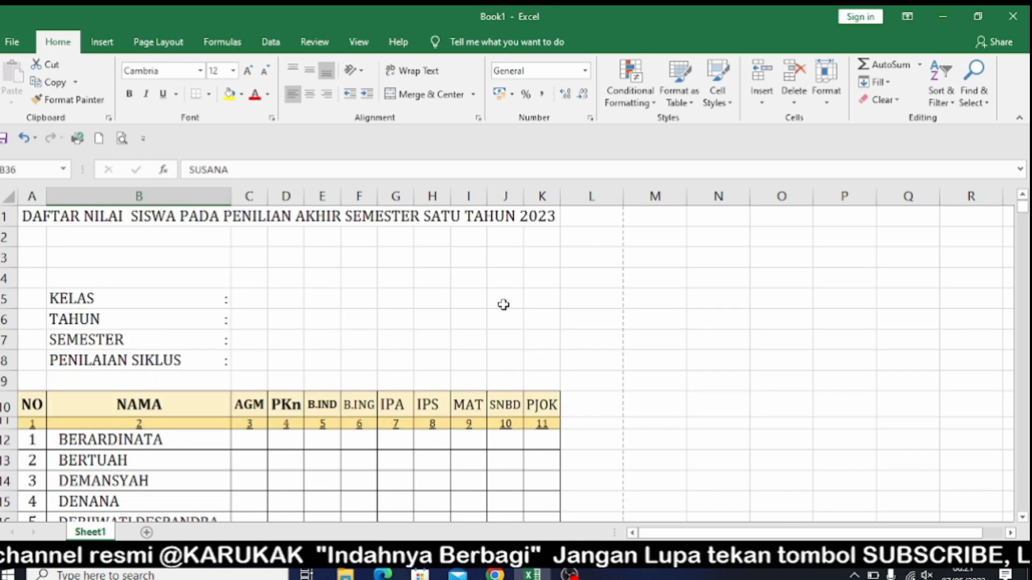